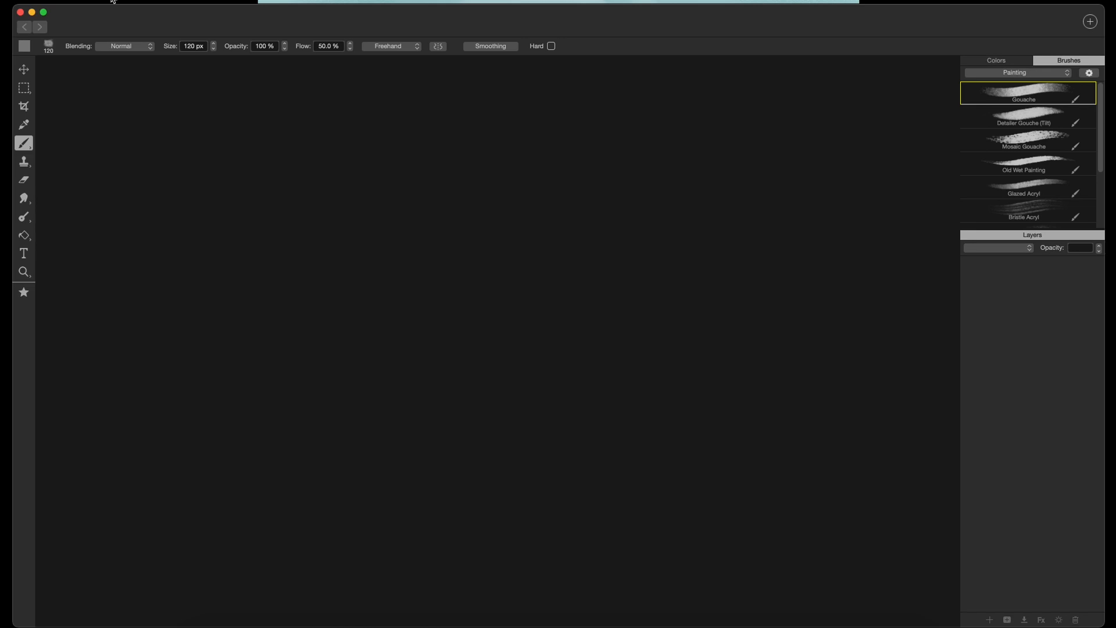
- Open Empress sketch.psd from the 2025 Native PSDs folder inside ART-2025
left_click(112, 1)
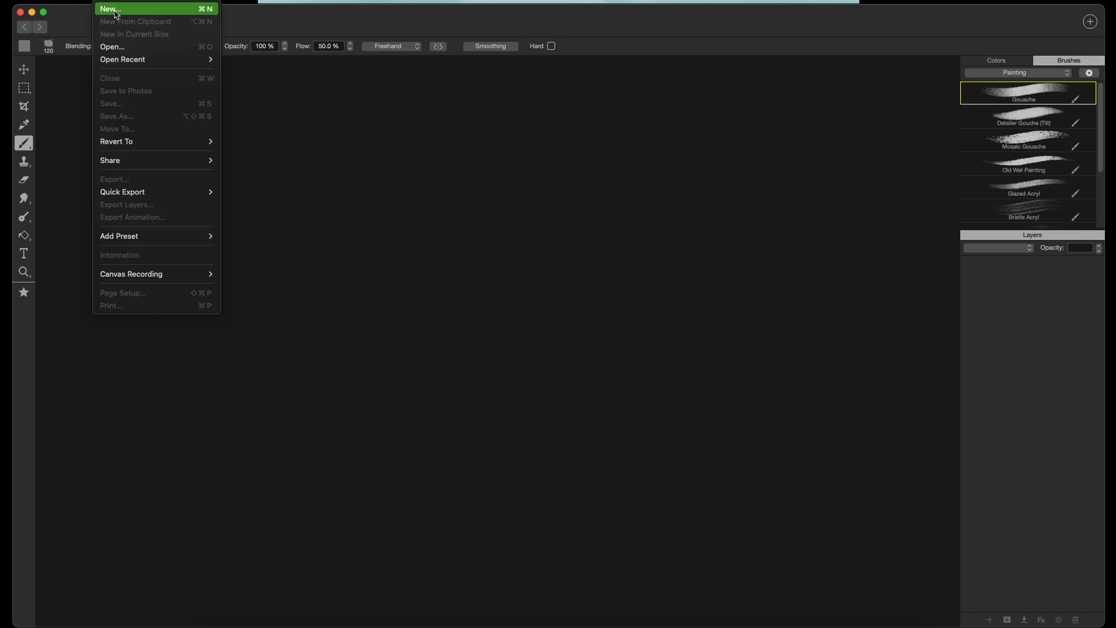
left_click(138, 50)
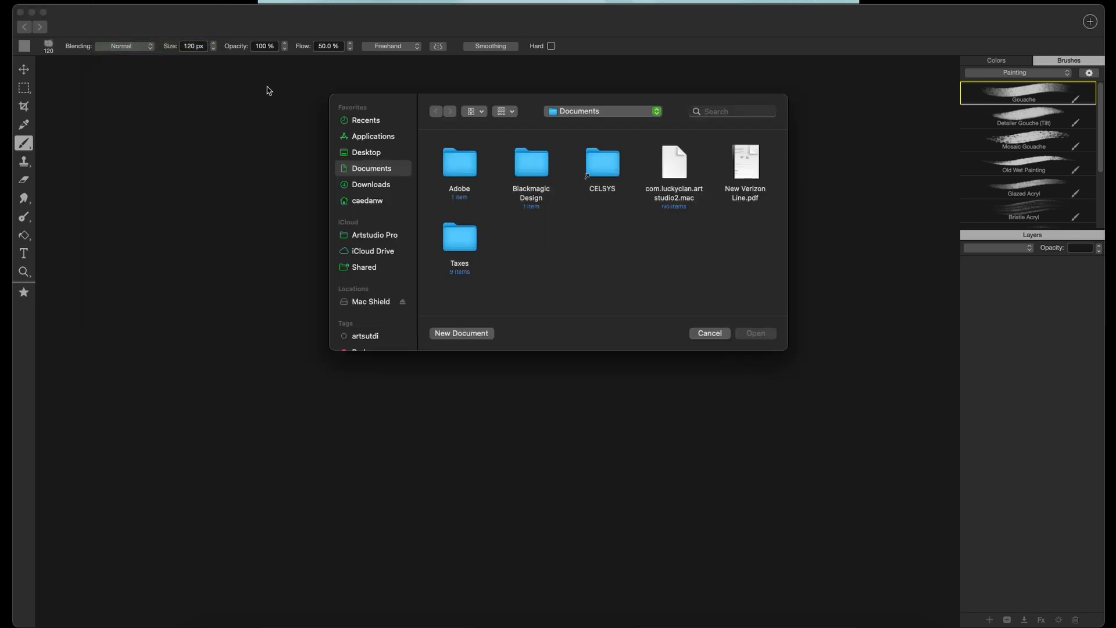
left_click(379, 201)
double_click(530, 165)
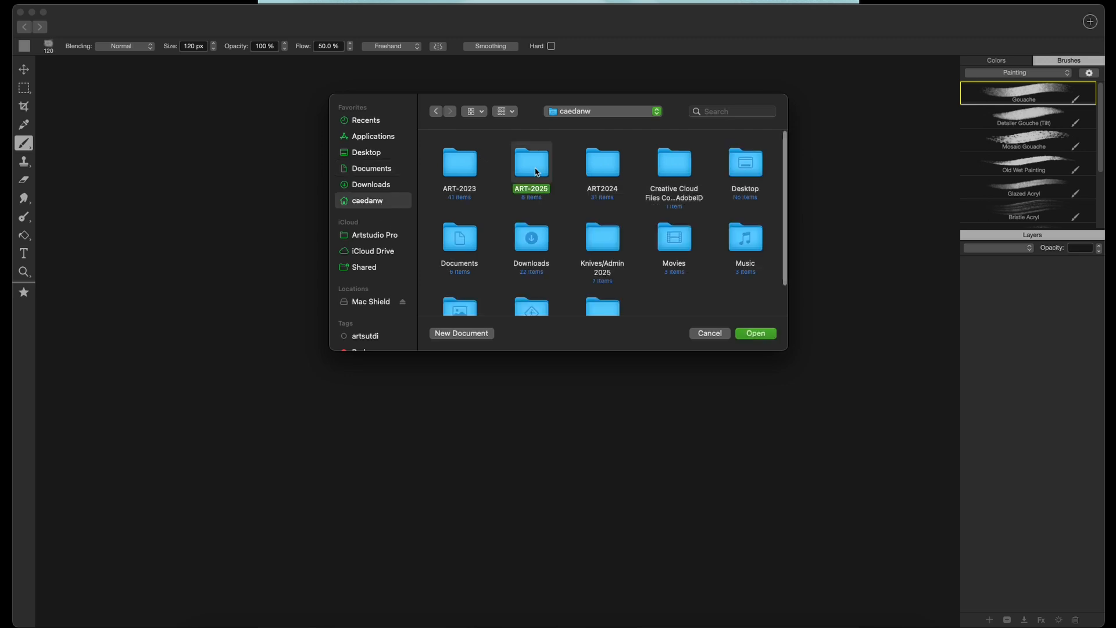
double_click(530, 163)
left_click(603, 174)
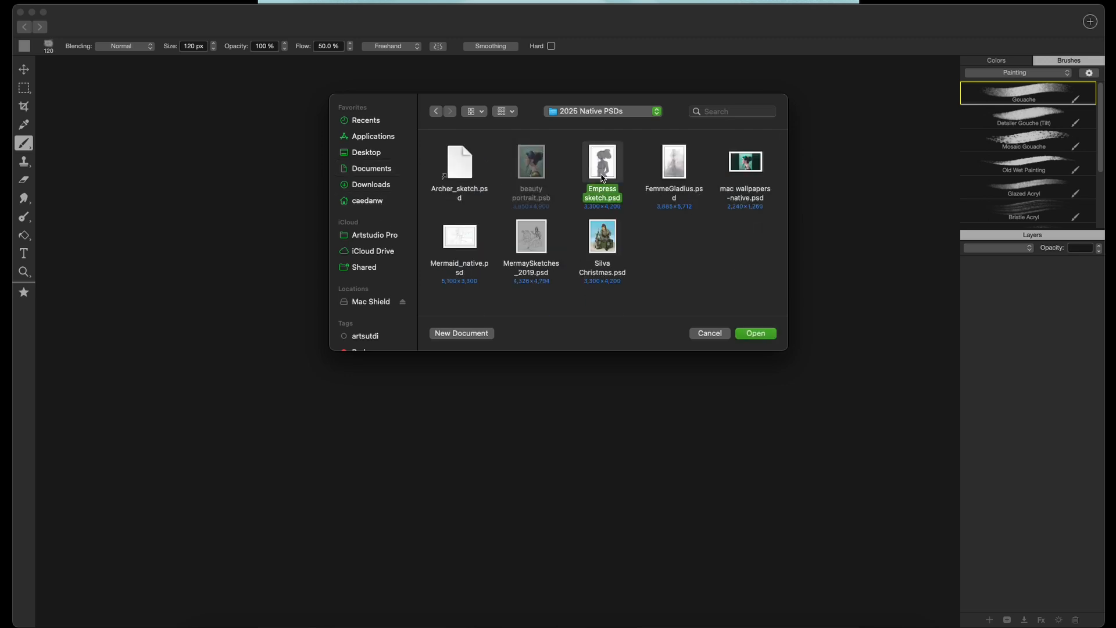
left_click(757, 333)
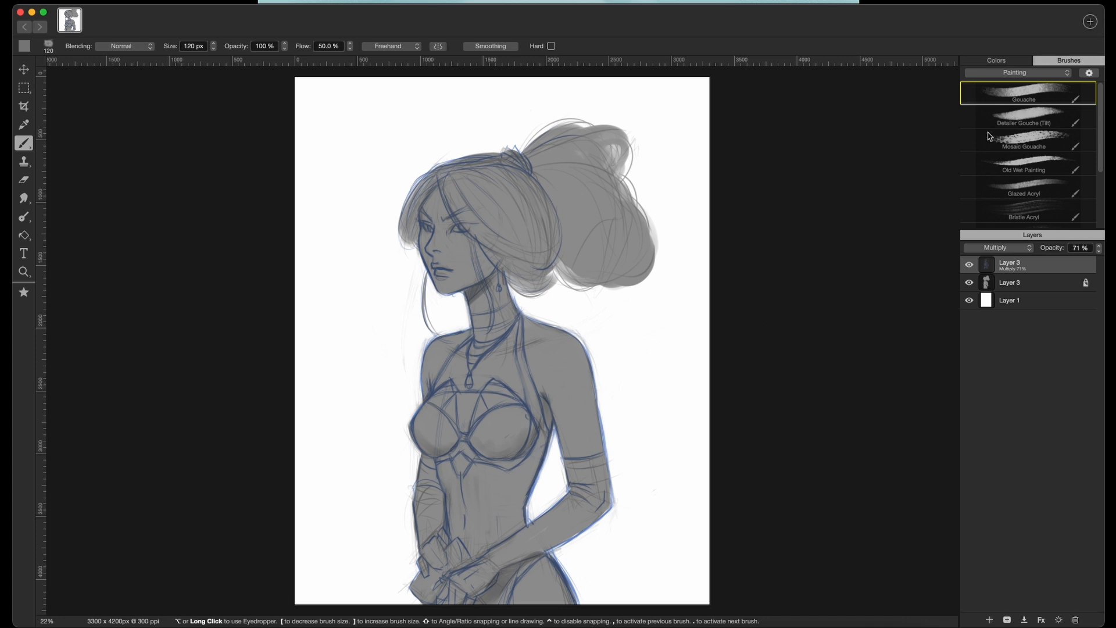
- Switch the brush library from the Painting group to the Pencils group
left_click(1064, 73)
left_click(1042, 84)
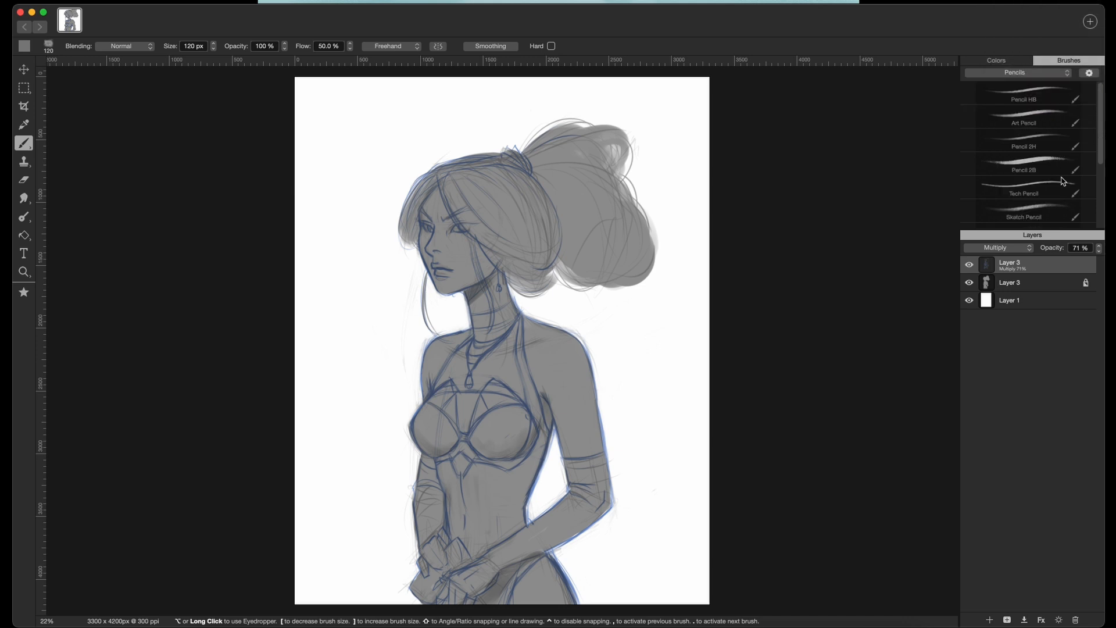
- Show the Basic color swatches and review the management options for the swatch group
left_click(1004, 63)
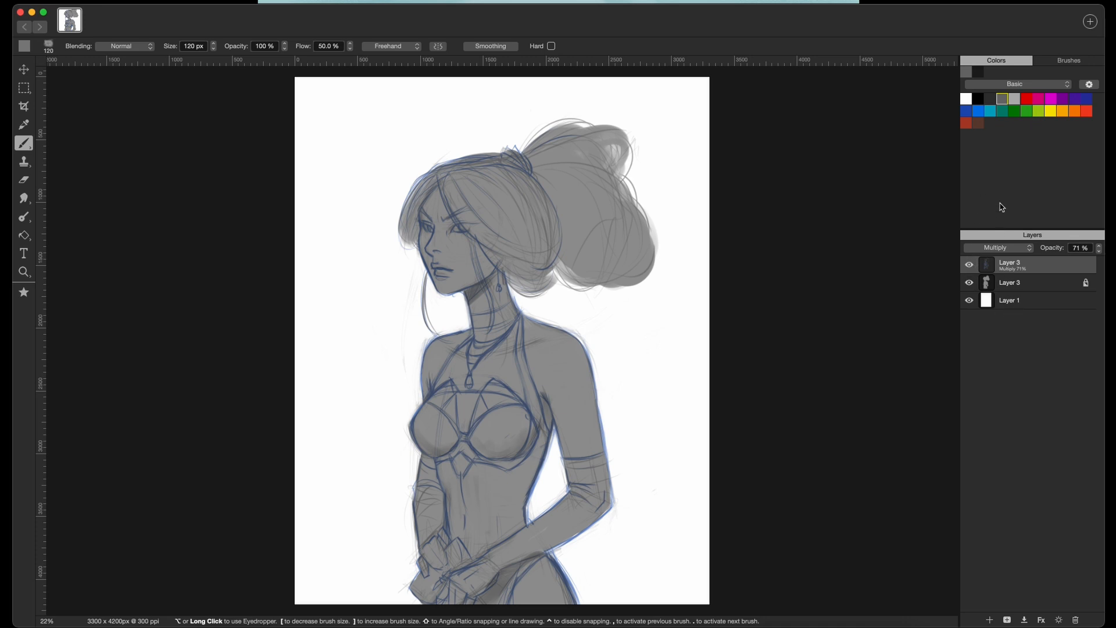
left_click(1089, 88)
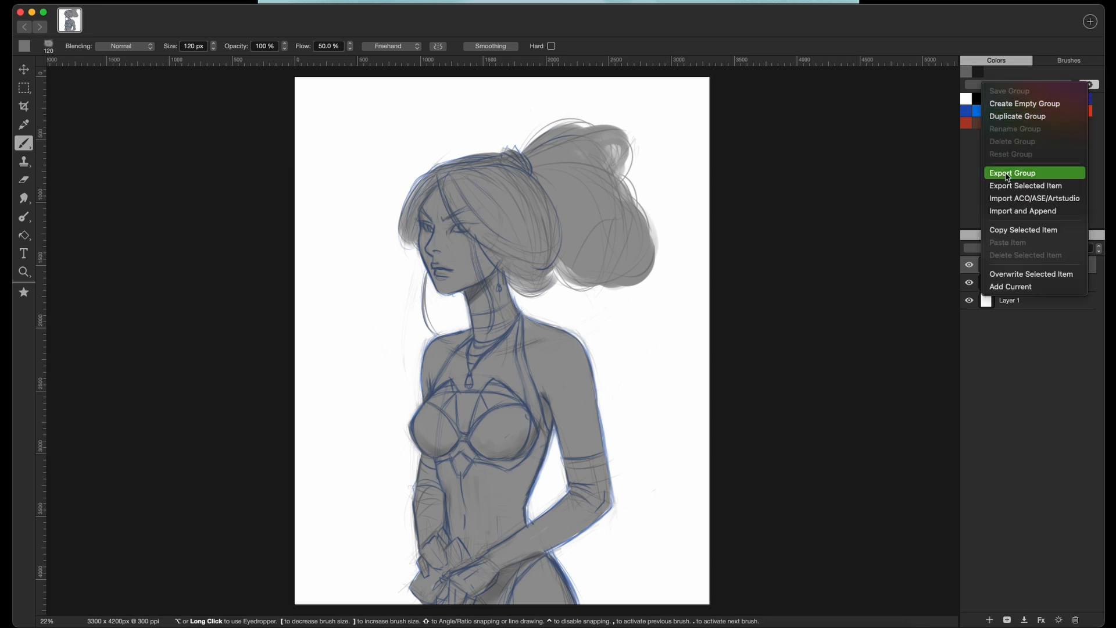
left_click(975, 193)
- Toggle the two Layer 3 layers off and on in turn to inspect the blue line sketch and the gray fill
left_click(969, 265)
left_click(968, 264)
left_click(968, 282)
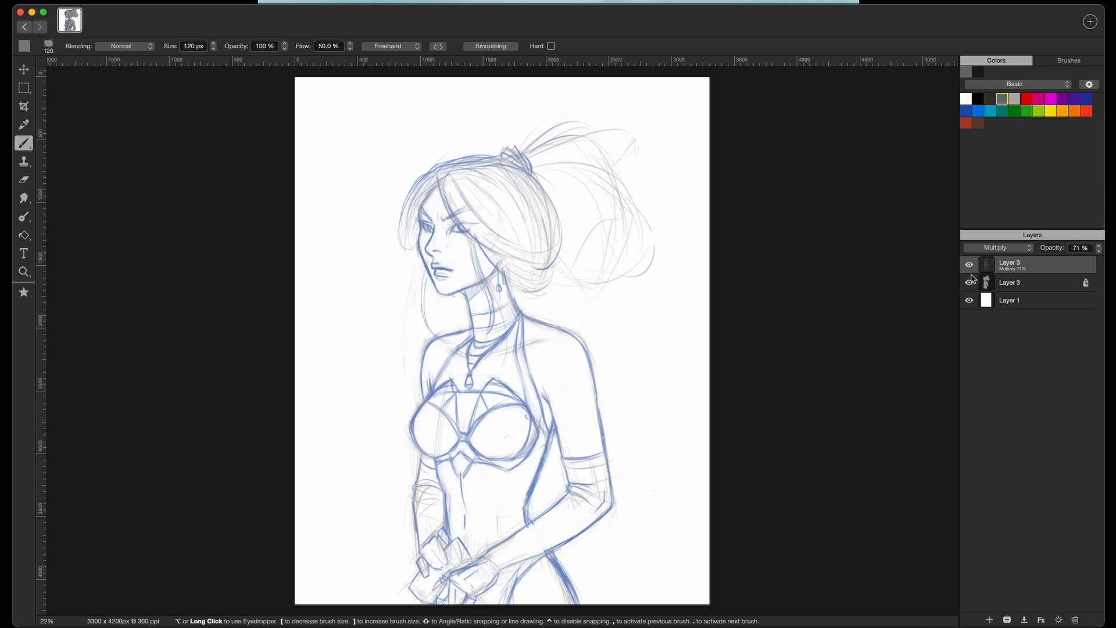
left_click(969, 283)
left_click(969, 264)
left_click(968, 264)
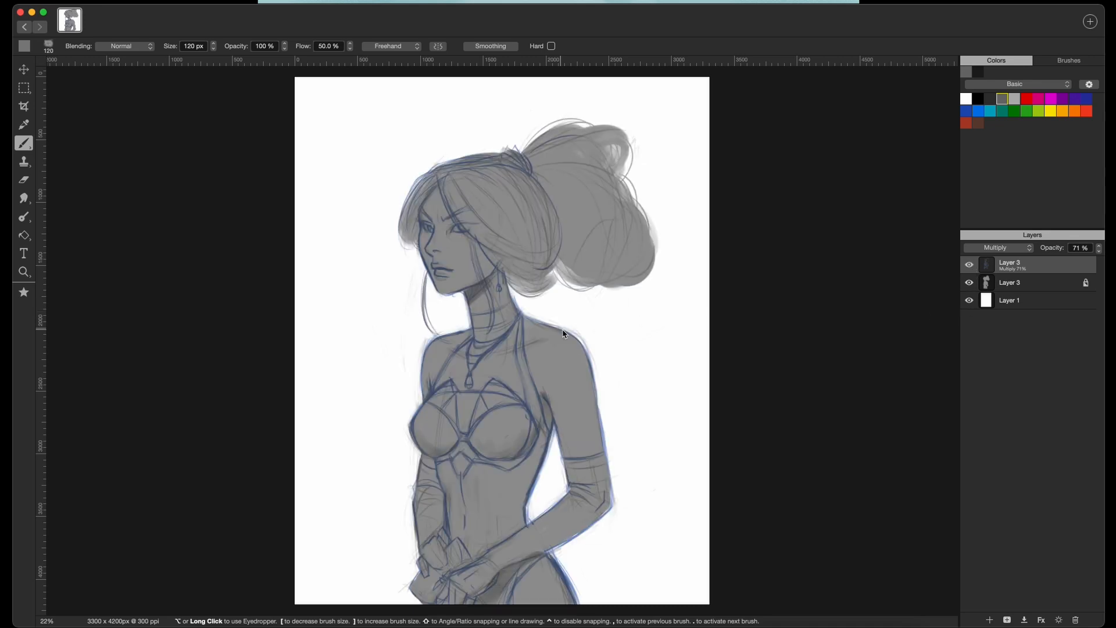
- Add a new layer at the top of the stack and lock the pixels of the Multiply sketch layer
left_click(1063, 61)
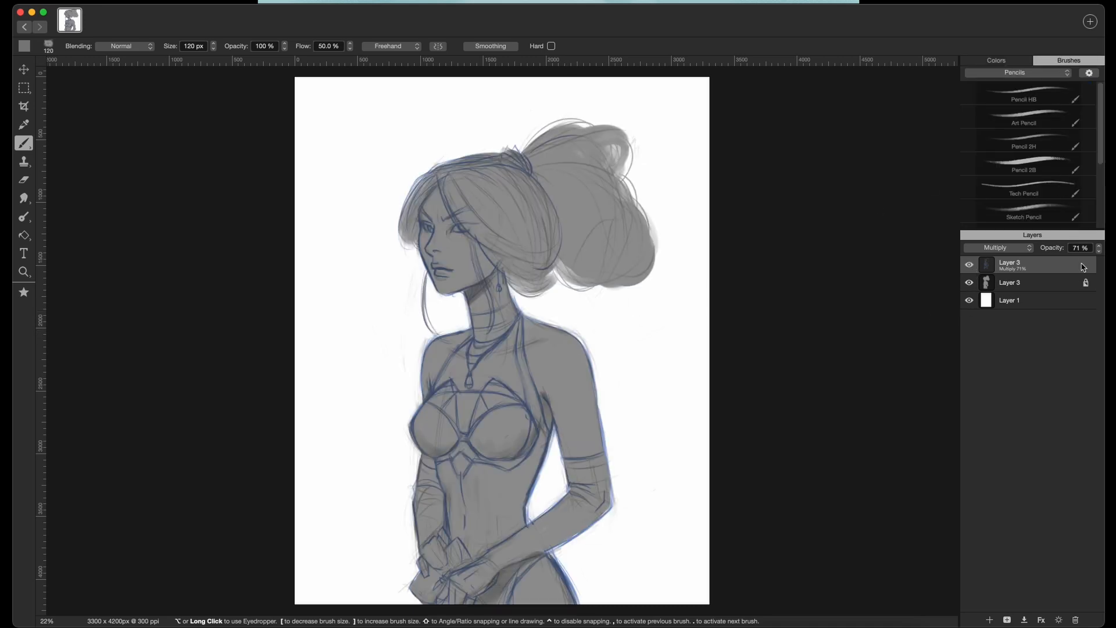
left_click(990, 621)
left_click(1043, 283)
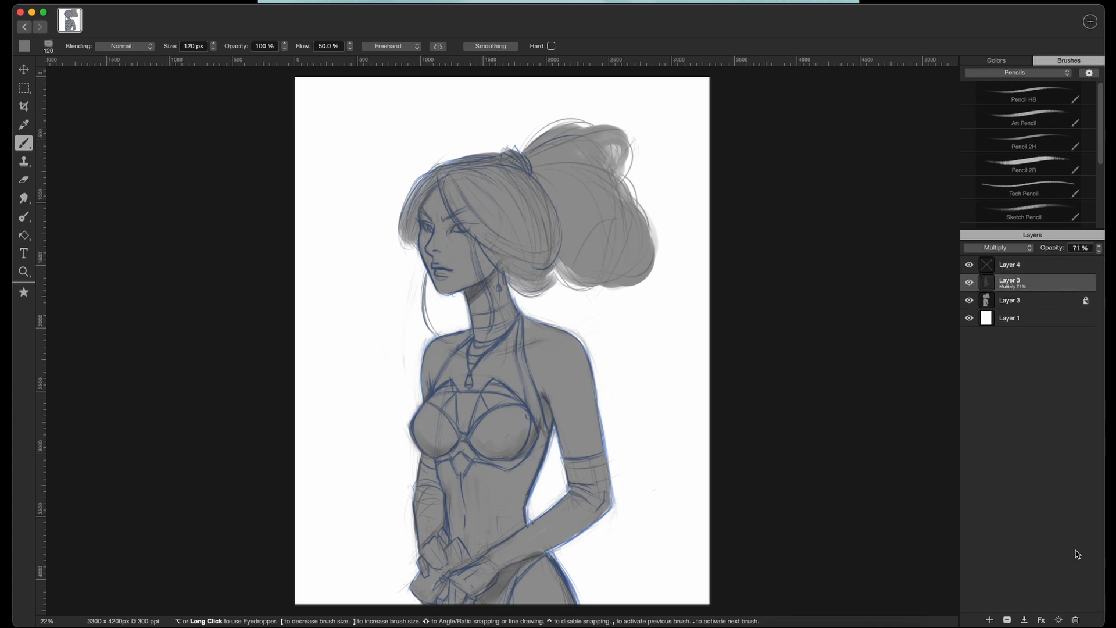
right_click(1043, 284)
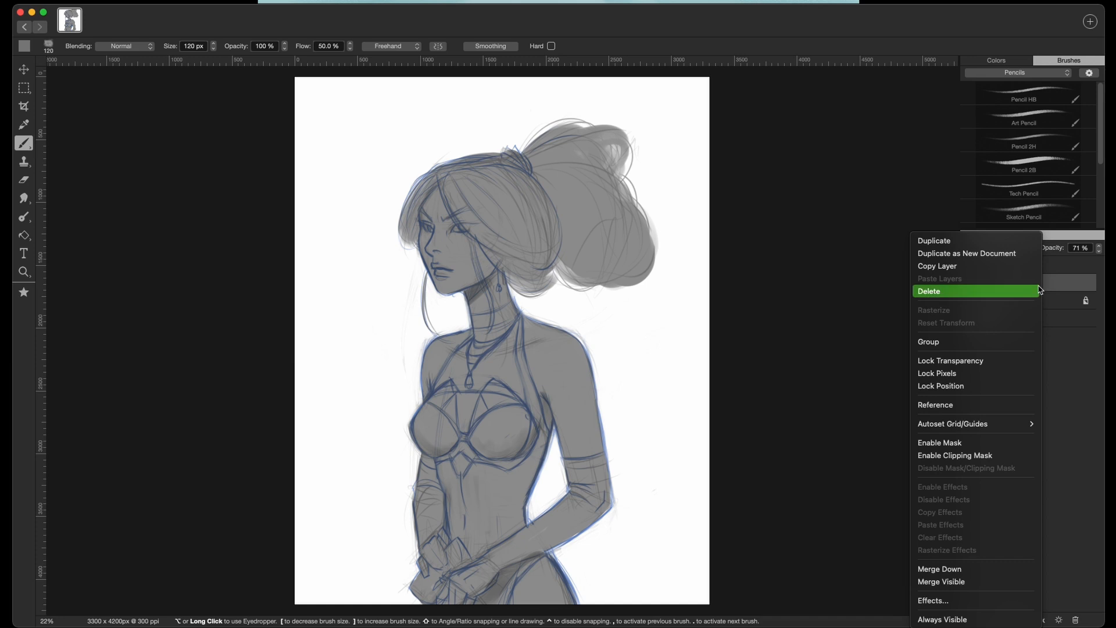
left_click(971, 374)
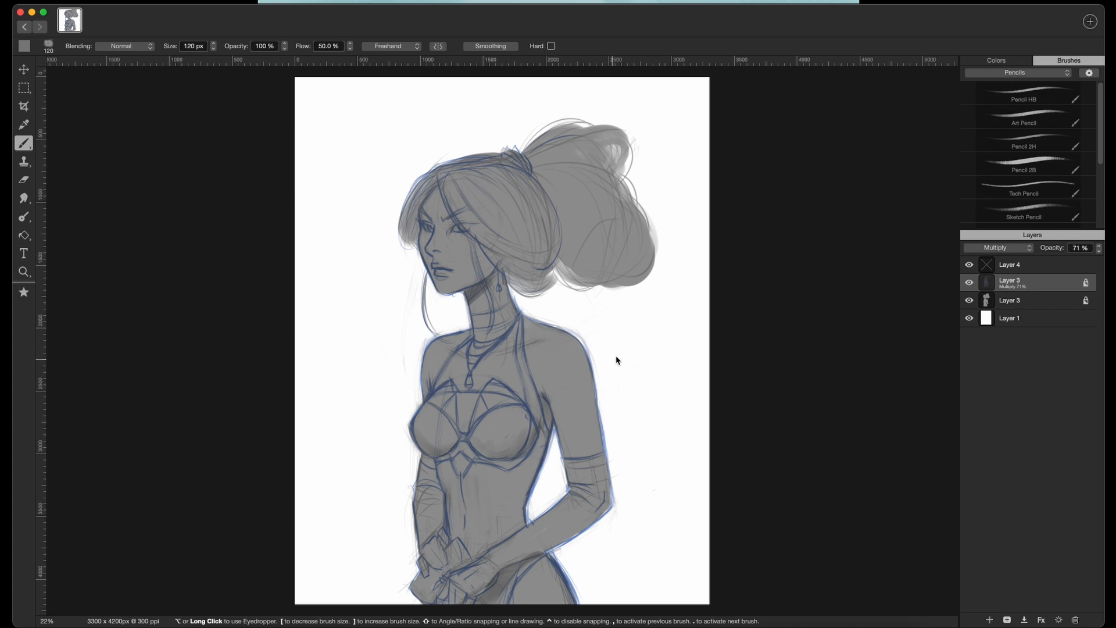
- Select the Pencil HB brush on the empty top layer, try a short stroke beside the figure and undo it
key("alt")
left_click(1009, 265)
left_click(1039, 99)
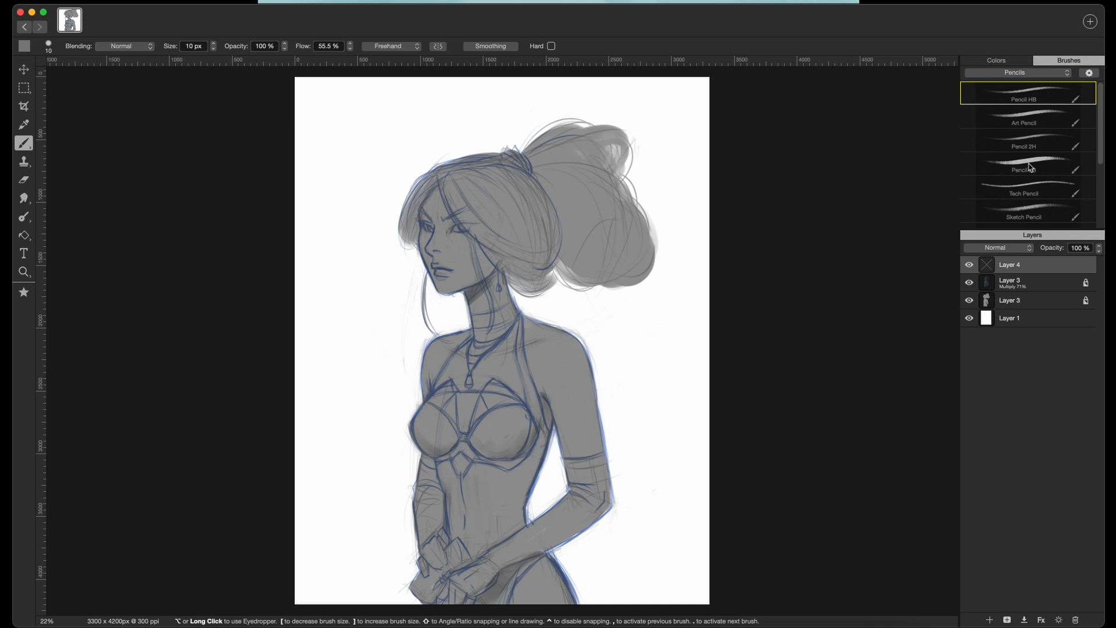
mouse_move(630, 316)
left_mouse_down()
mouse_move(645, 349)
mouse_move(657, 330)
left_mouse_up()
key("super+z")
- Look through the options of the clone, eyedropper, crop, move, eraser, dodge and bucket tools, returning to the brush and color swatches
left_click(24, 161)
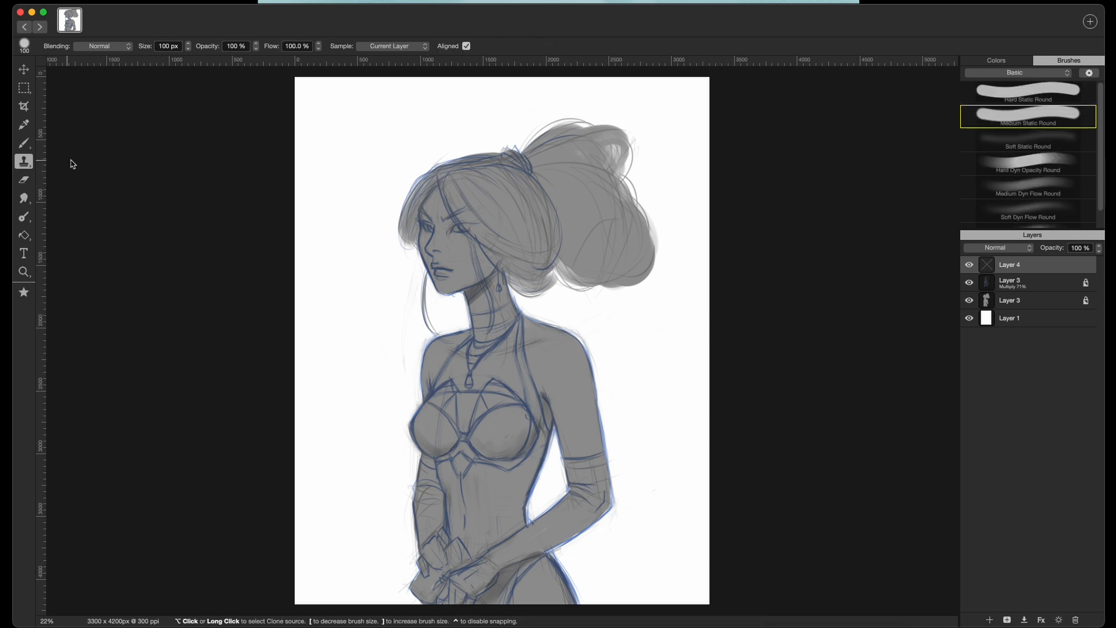
left_click(26, 144)
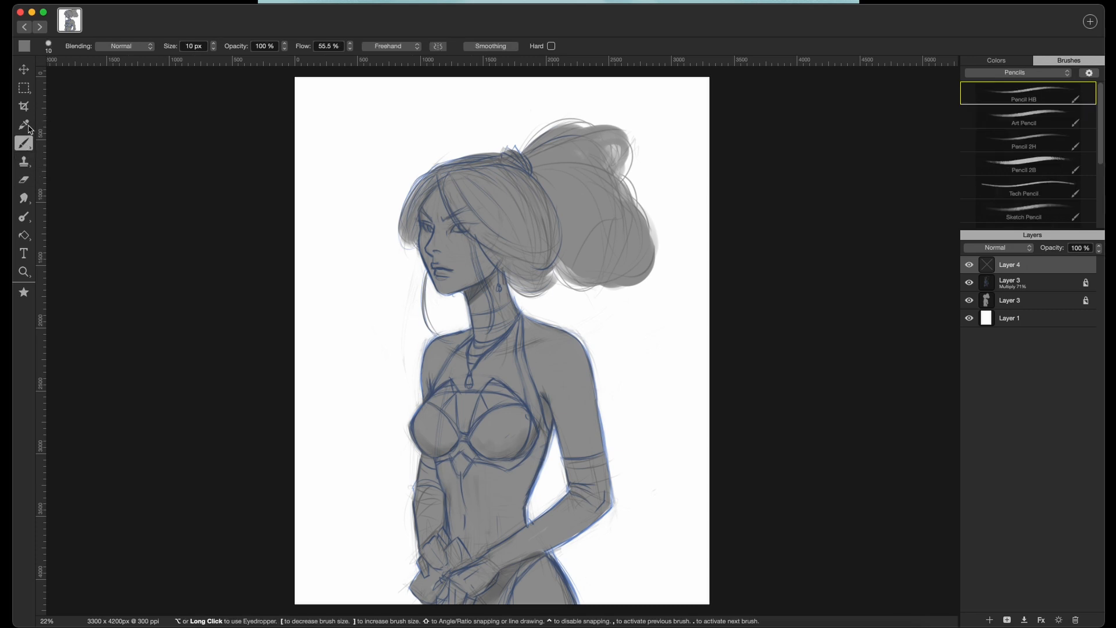
left_click(32, 126)
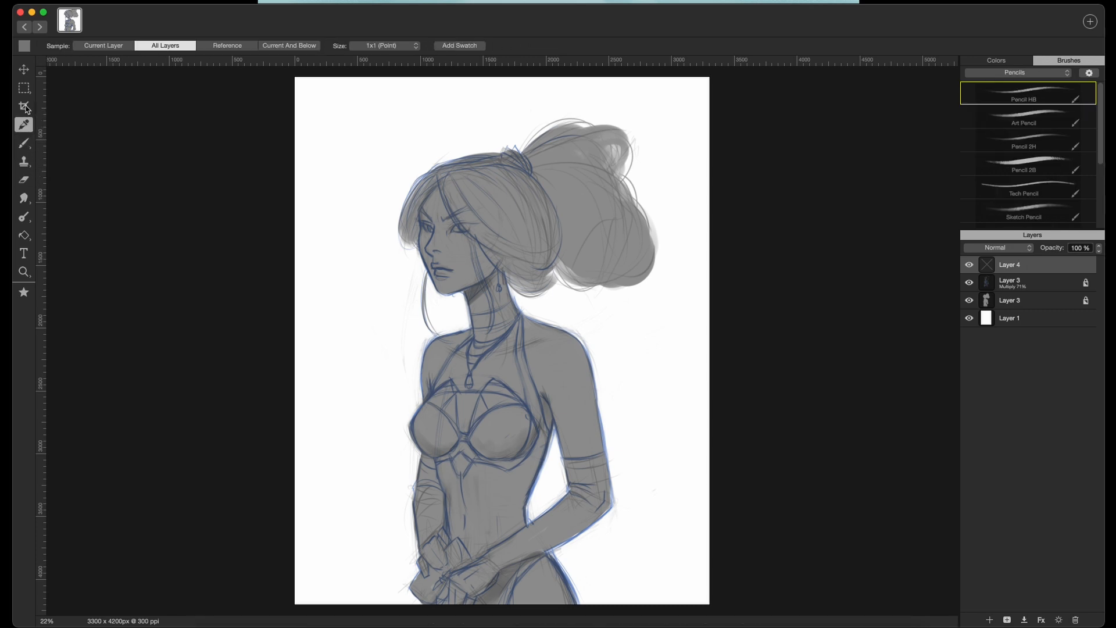
left_click(26, 109)
left_click(26, 73)
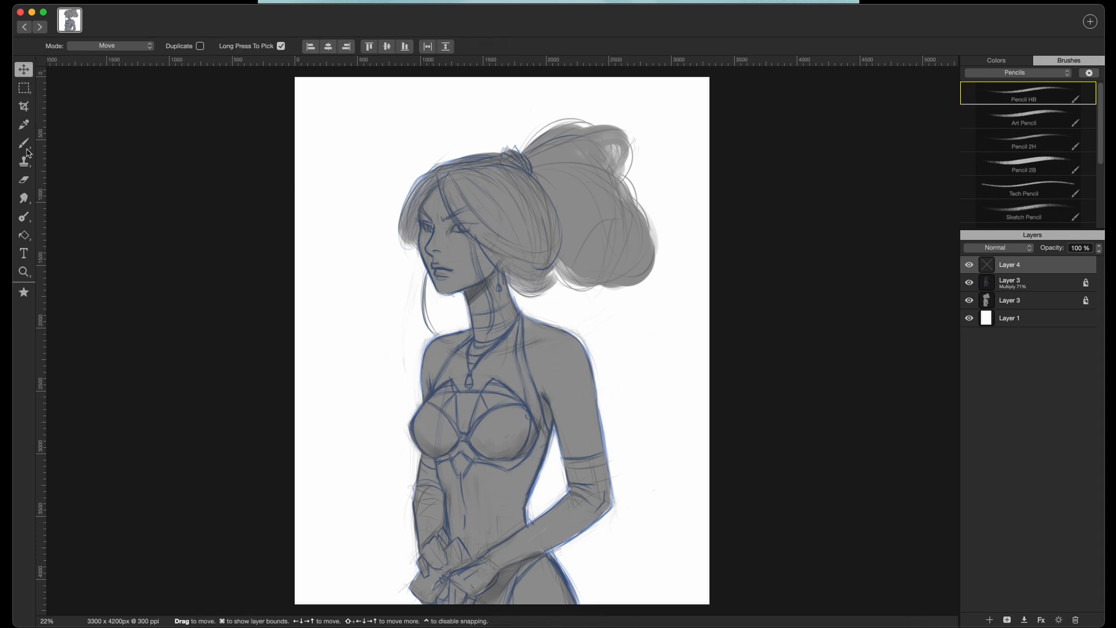
left_click(25, 181)
left_click(26, 218)
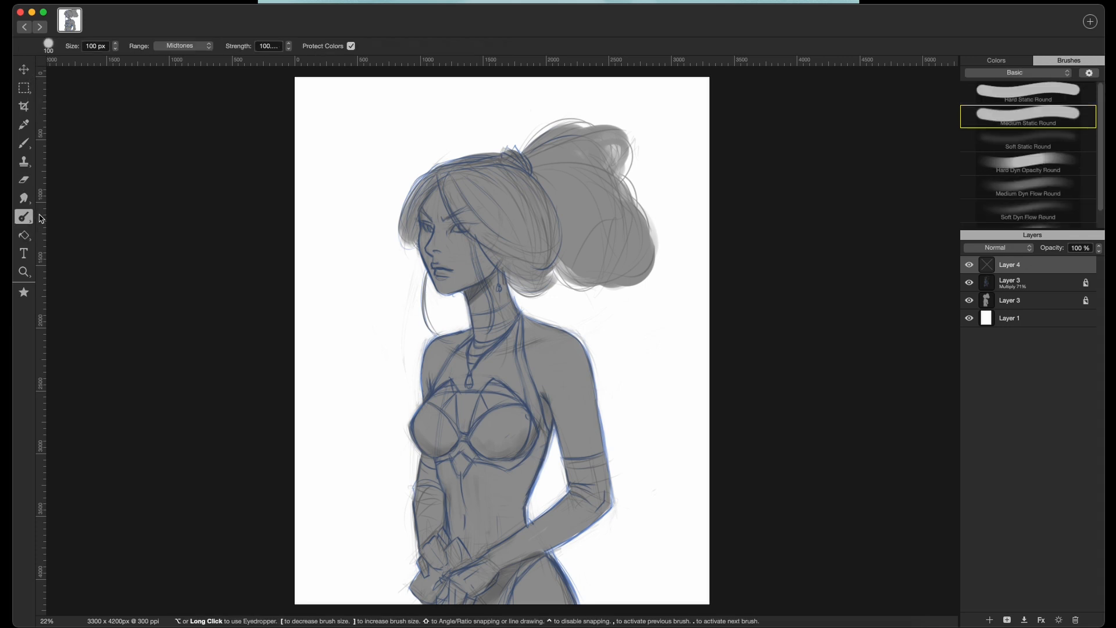
left_click(25, 237)
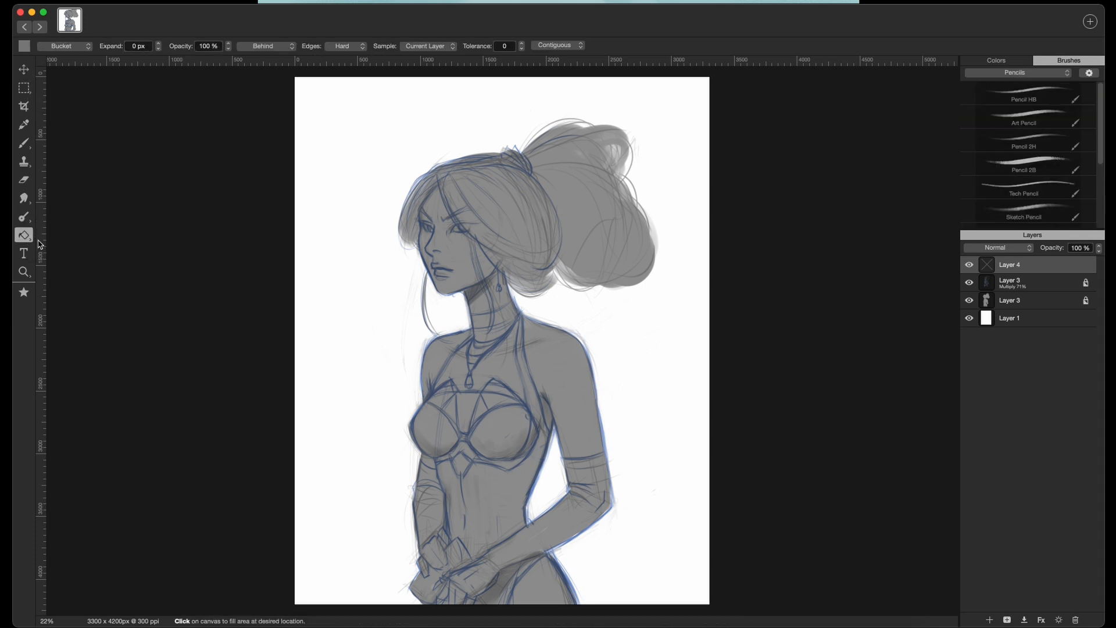
left_click(27, 146)
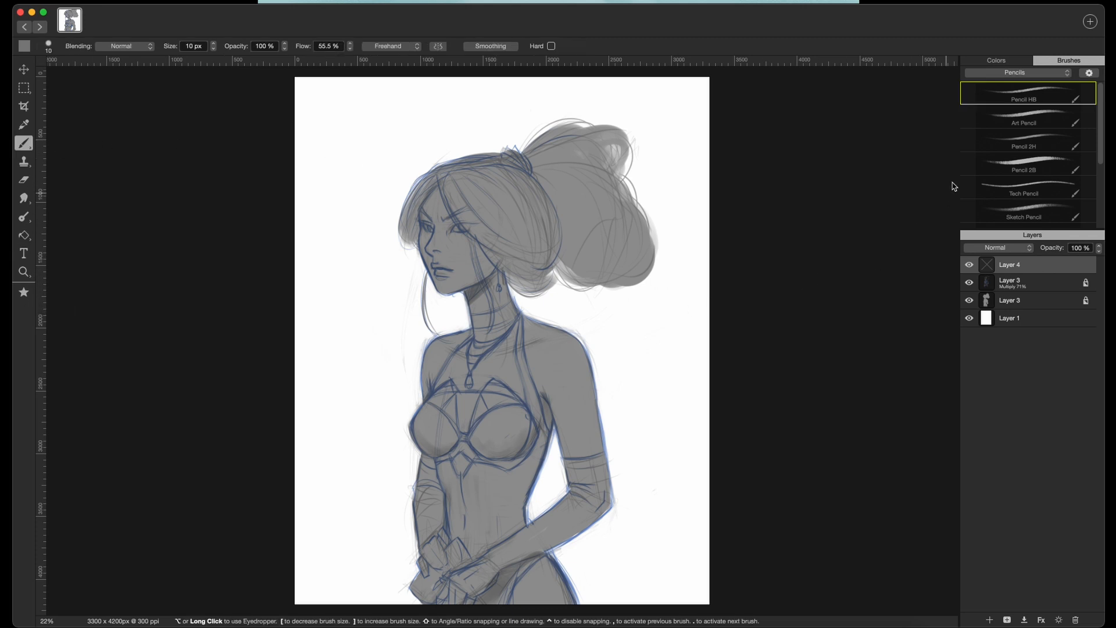
left_click(1008, 62)
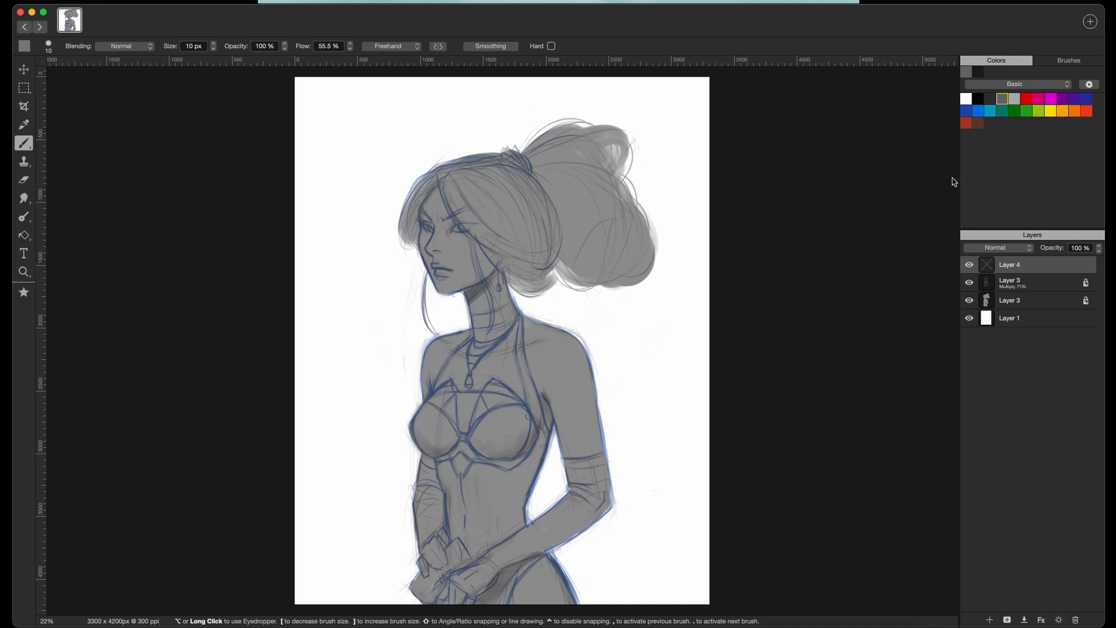
left_click(310, 2)
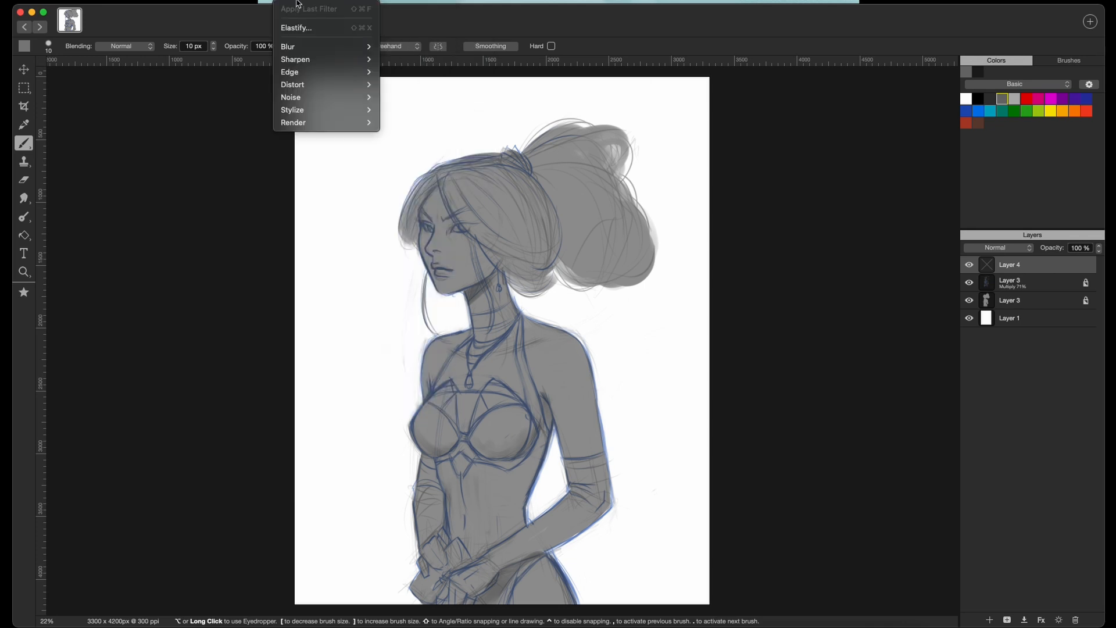
mouse_move(323, 1)
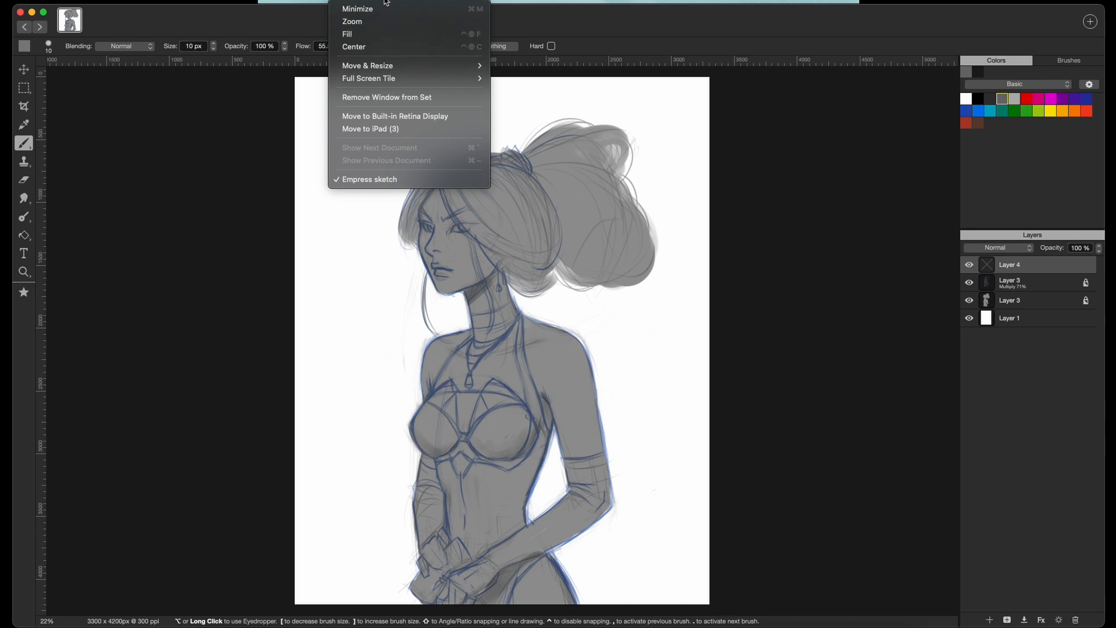
left_click_drag(645, 22, 647, 24)
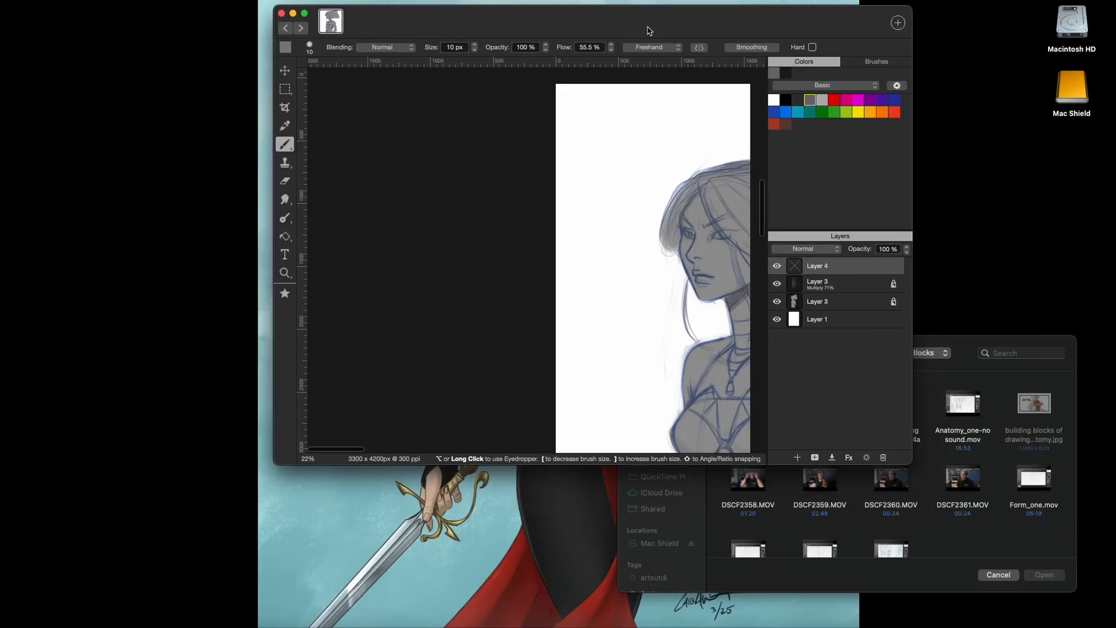
double_click(646, 10)
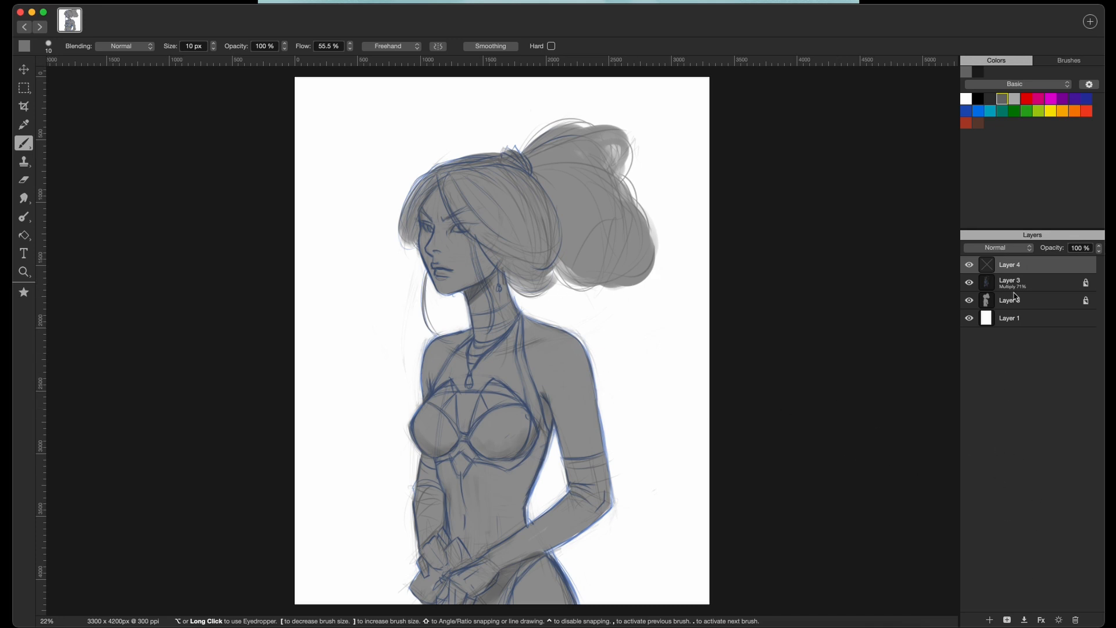
- Look through the available filter, selection, color adjustment and image commands
left_click(356, 3)
mouse_move(293, 2)
mouse_move(260, 3)
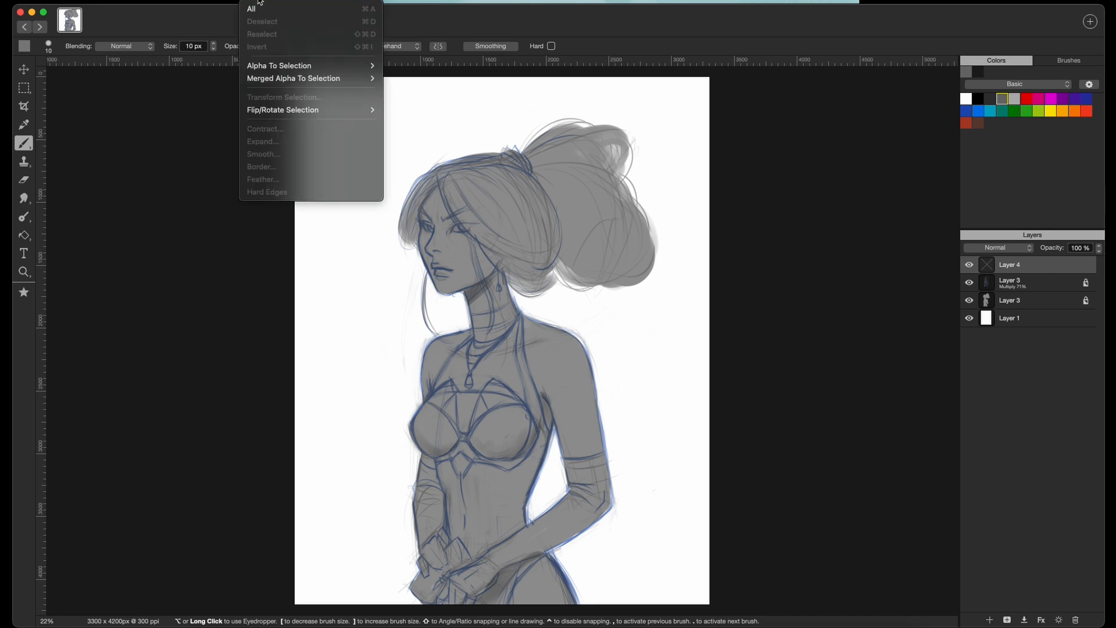
mouse_move(204, 1)
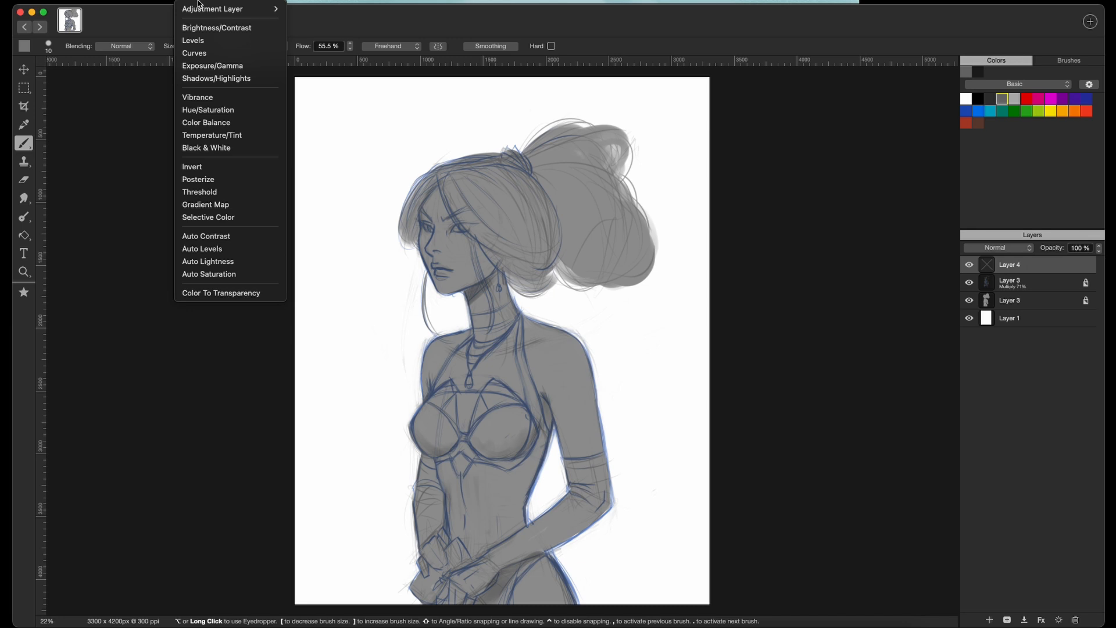
mouse_move(161, 2)
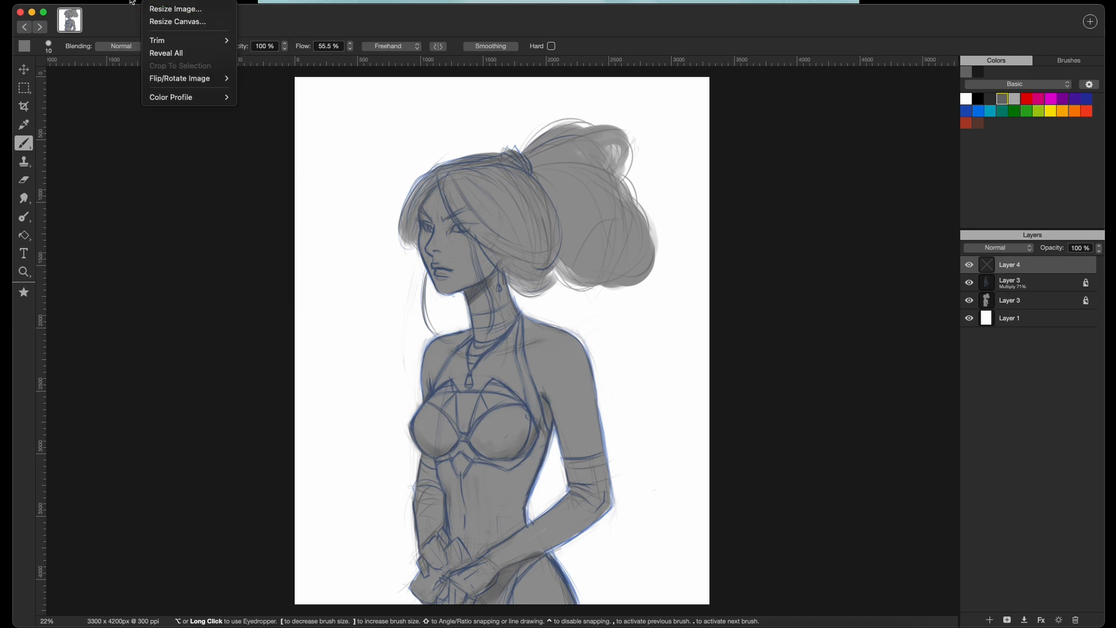
mouse_move(110, 2)
- Review the General and Interface preferences, including the cursor shape choices, and close the preferences
mouse_move(69, 3)
left_click(55, 25)
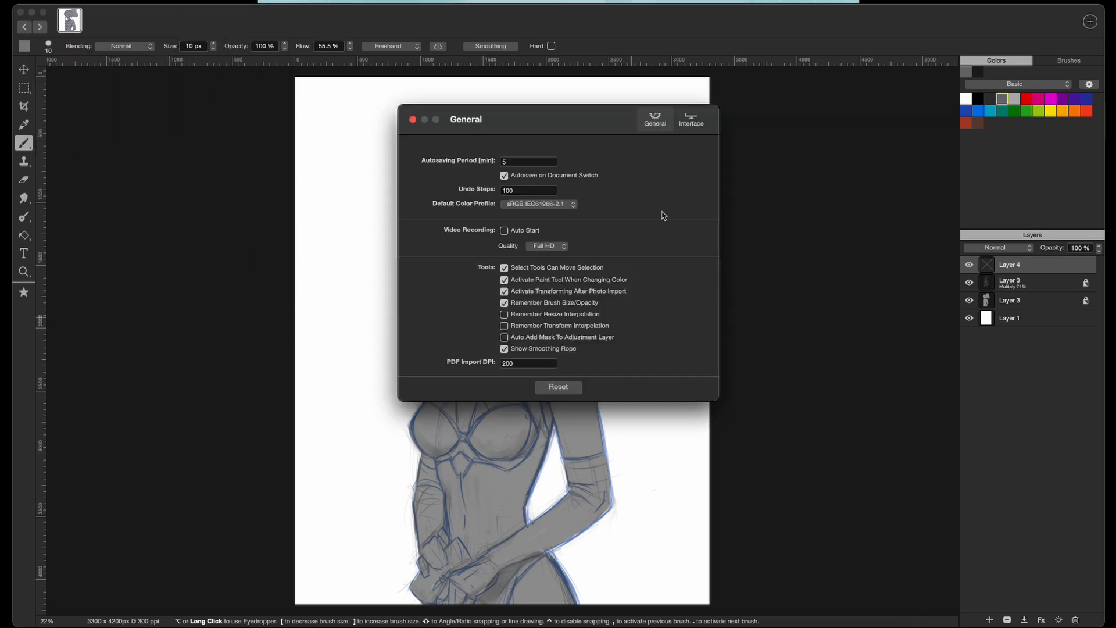
left_click(691, 121)
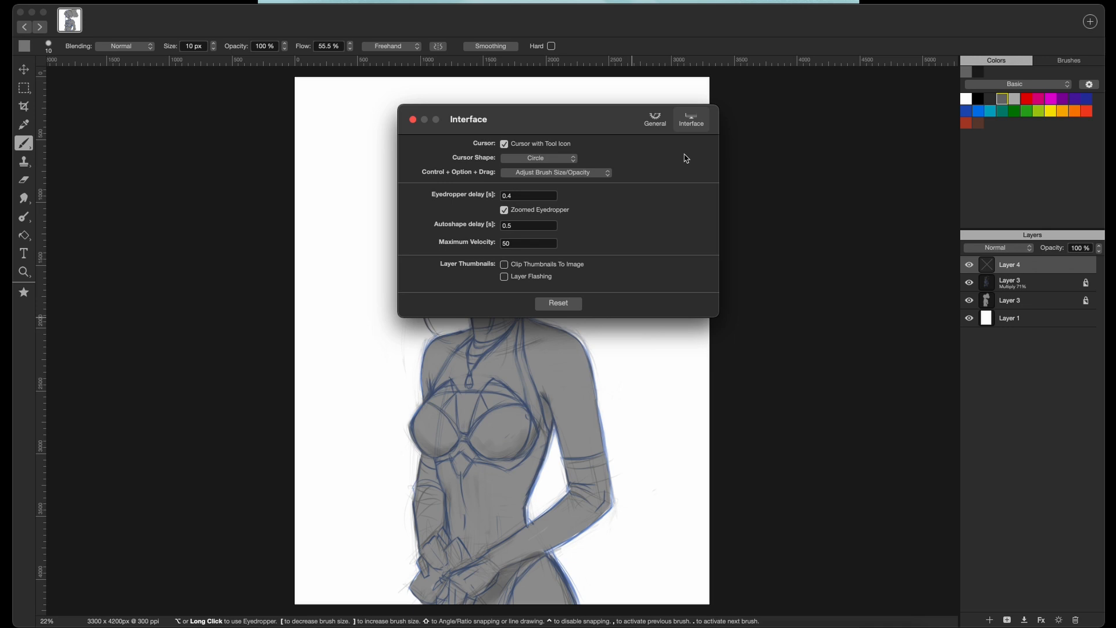
left_click(590, 159)
left_click(589, 169)
left_click(413, 120)
- Set the brush color to the dark green Forest swatch from the Basic set
left_click(981, 75)
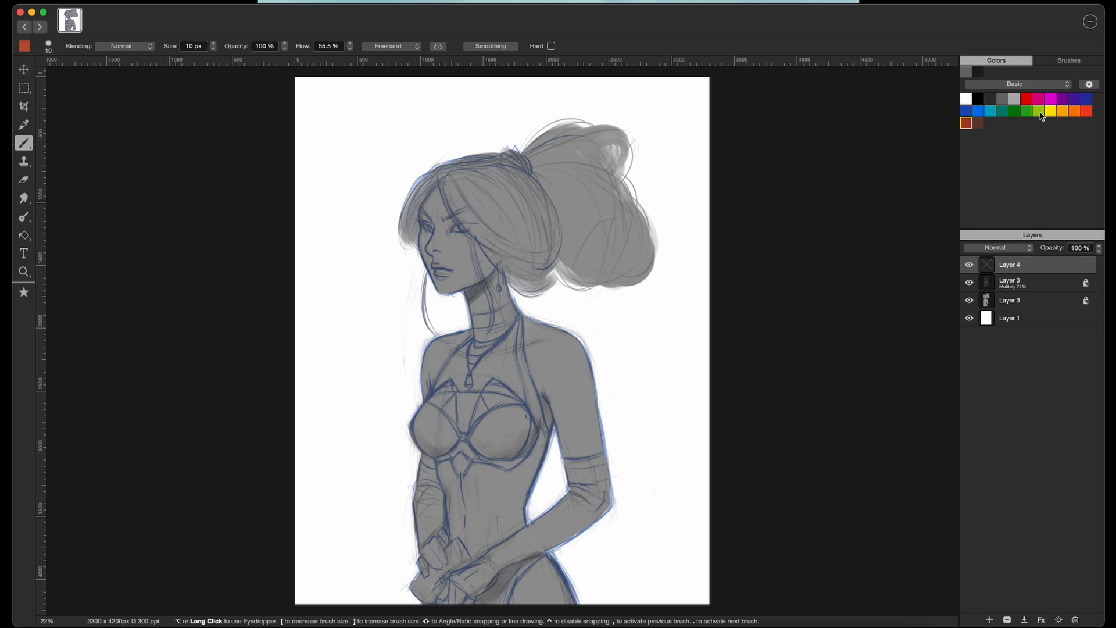
left_click(1024, 113)
left_click(1016, 112)
- Open the Color Editor for the brush color and switch it to the swatches-only view
left_click(24, 47)
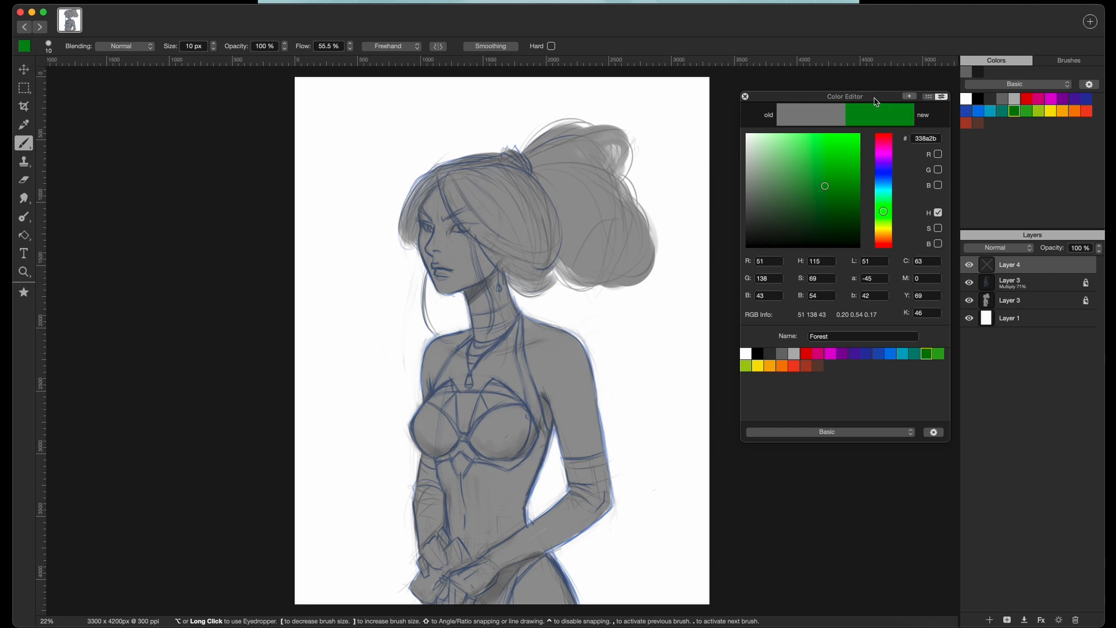
left_click(929, 97)
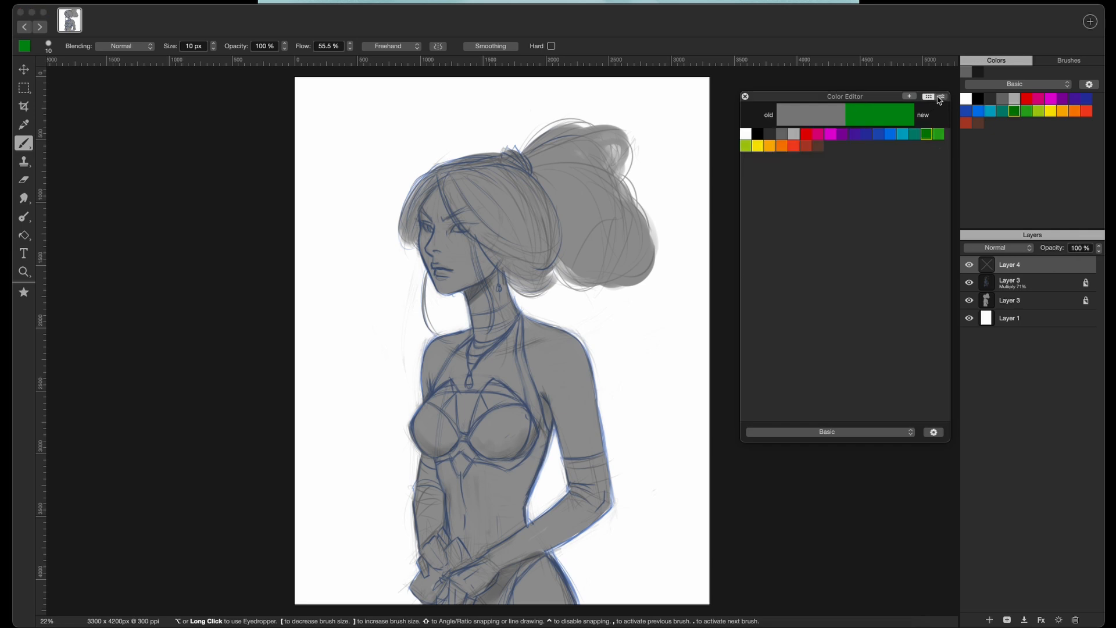
- Return the Color Editor to its full picker view, check the options for adding a color, and move the editor higher
left_click(943, 98)
left_click(910, 97)
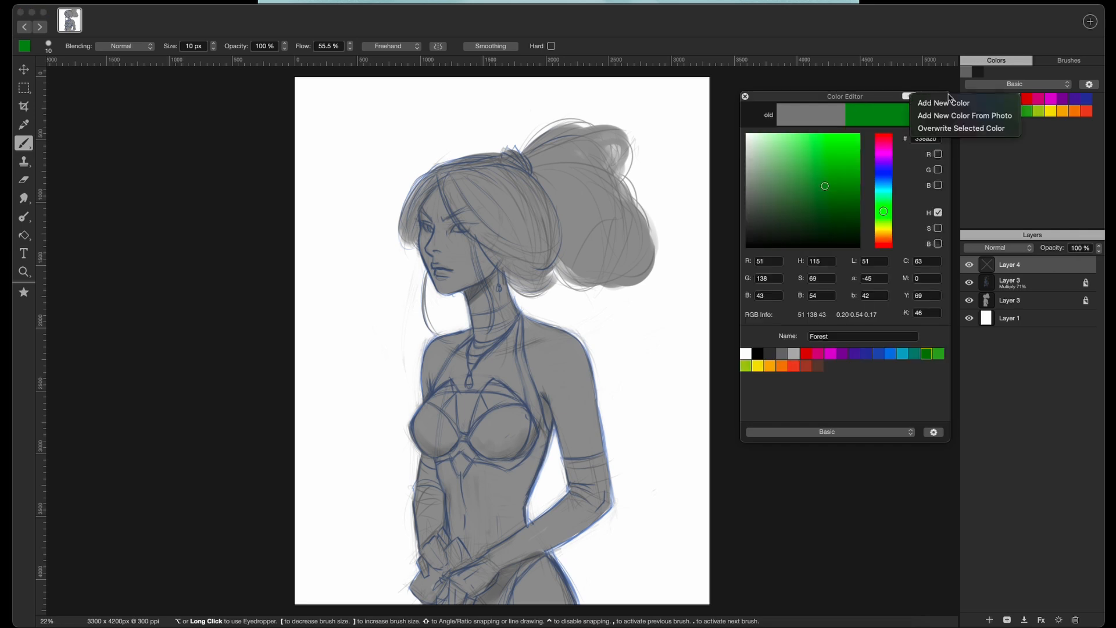
left_click(872, 98)
left_click_drag(882, 97, 888, 72)
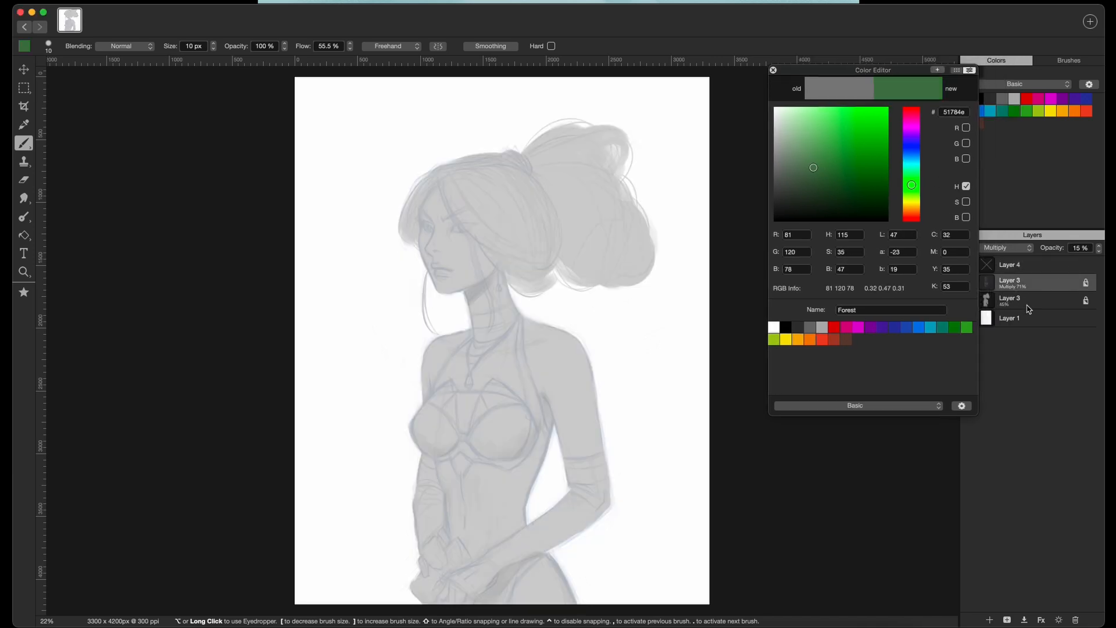
- Select Layer 4 and set the brush color to the bright blue 205cd4
left_click(1049, 271)
left_click_drag(806, 194, 811, 186)
left_click(917, 155)
left_click(871, 126)
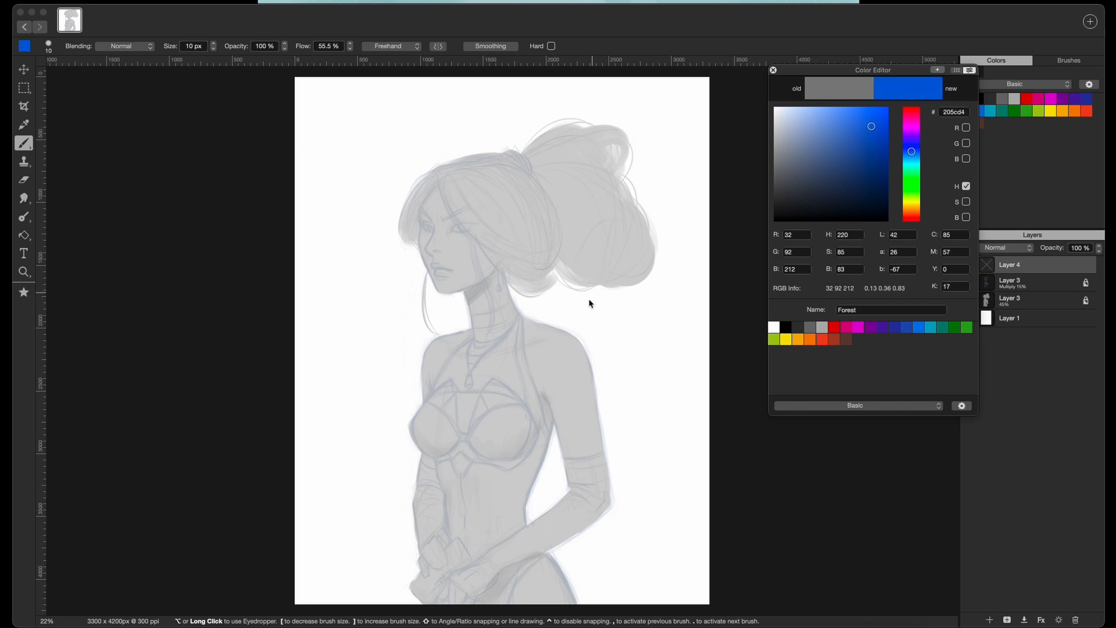
- Try a short Pencil HB stroke at 11 px below the hair and undo it
key("bracketright")
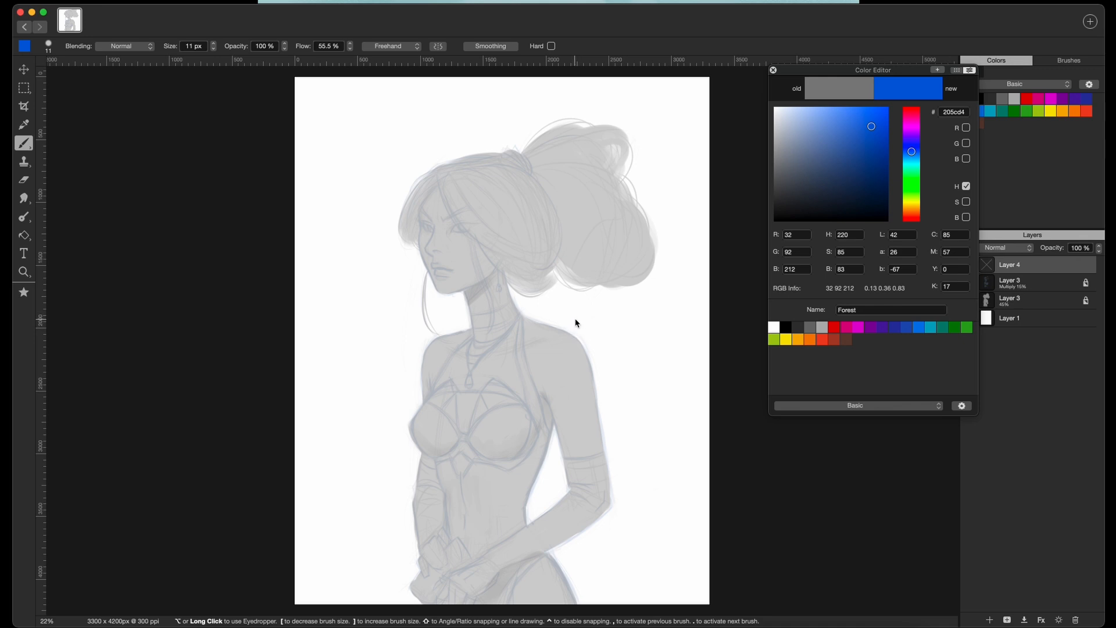
left_click(1067, 61)
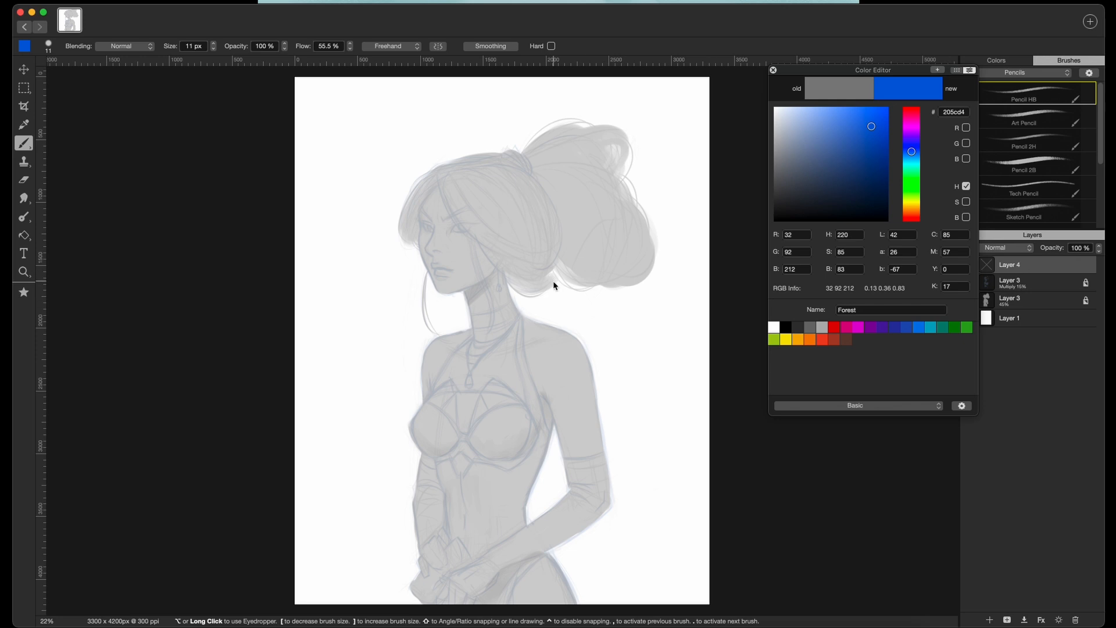
mouse_move(547, 306)
left_mouse_down()
mouse_move(568, 319)
mouse_move(584, 308)
mouse_move(582, 333)
mouse_move(596, 309)
left_mouse_up()
key("super+z")
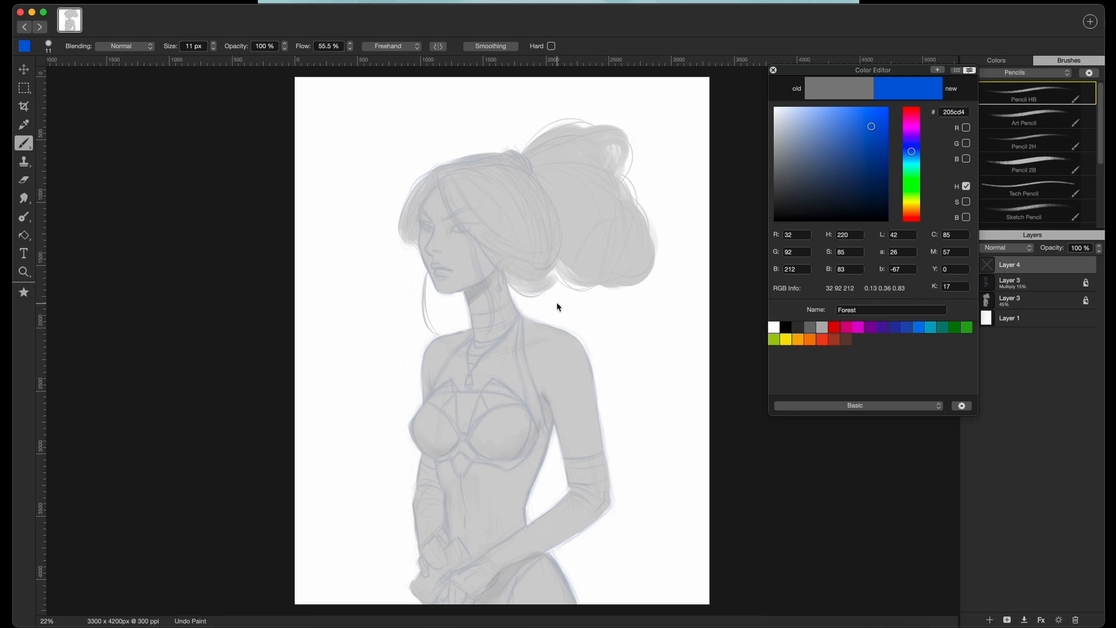
- Set the brush size to 20 px and scribble a blue test mark over the lower hair behind the neck
left_click(213, 44)
left_click(213, 44)
left_click(213, 44)
left_click(213, 45)
left_click(213, 44)
left_click(213, 44)
left_click(213, 44)
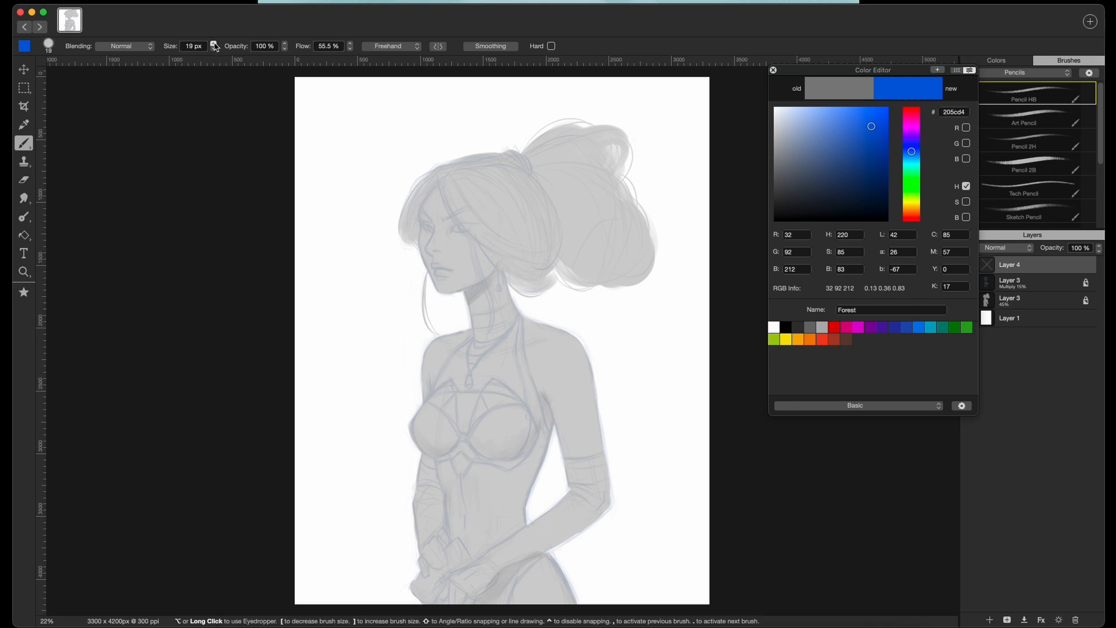
left_click_drag(546, 289, 573, 333)
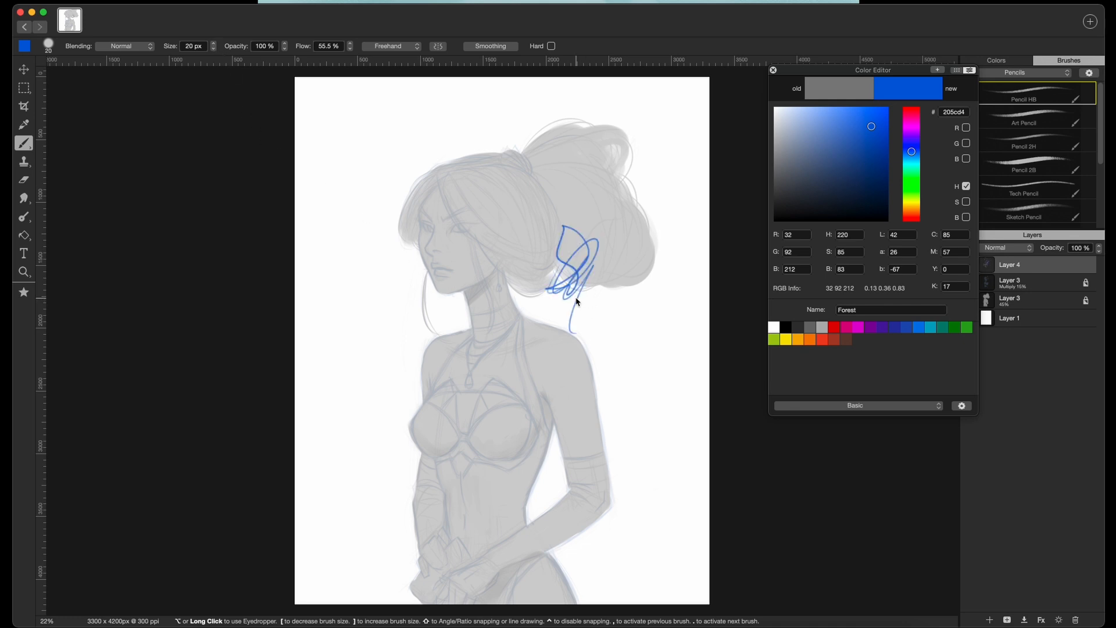
- Erase the blue scribble and draw a new small brush squiggle in the same spot above the shoulder
key("e")
mouse_move(583, 264)
left_mouse_down()
mouse_move(551, 284)
mouse_move(545, 257)
mouse_move(554, 271)
mouse_move(588, 258)
mouse_move(593, 302)
left_mouse_up()
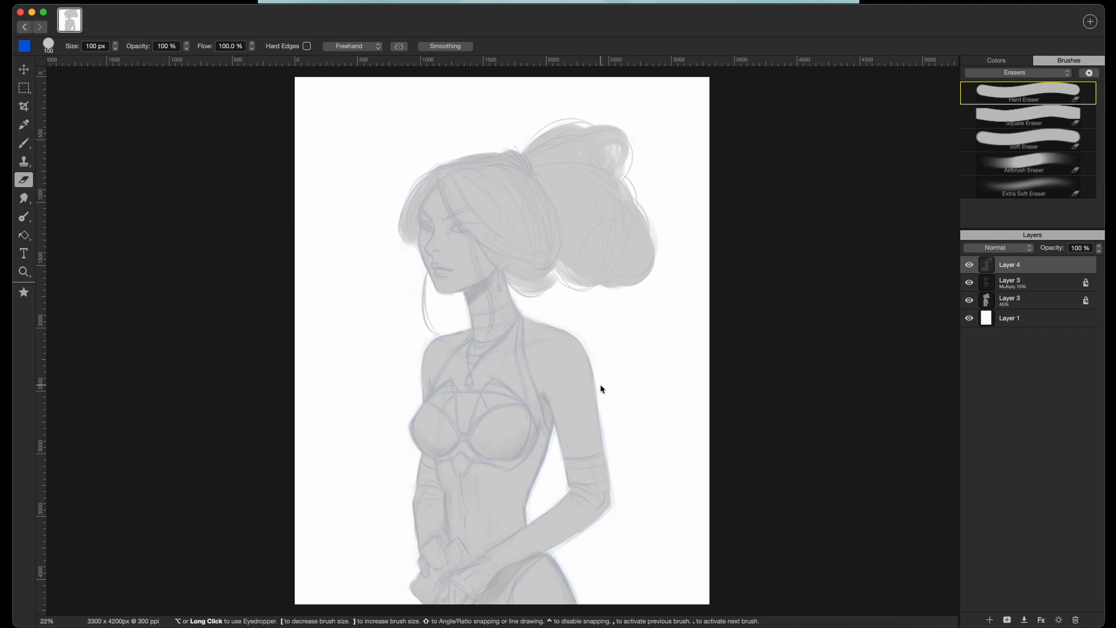
key("b")
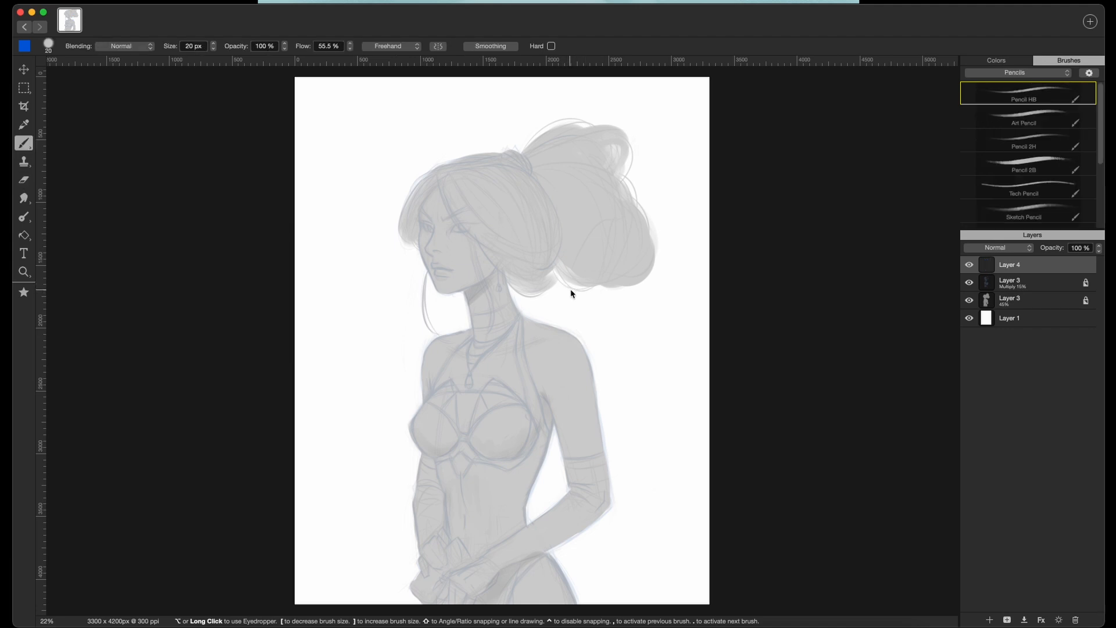
left_click_drag(567, 286, 555, 310)
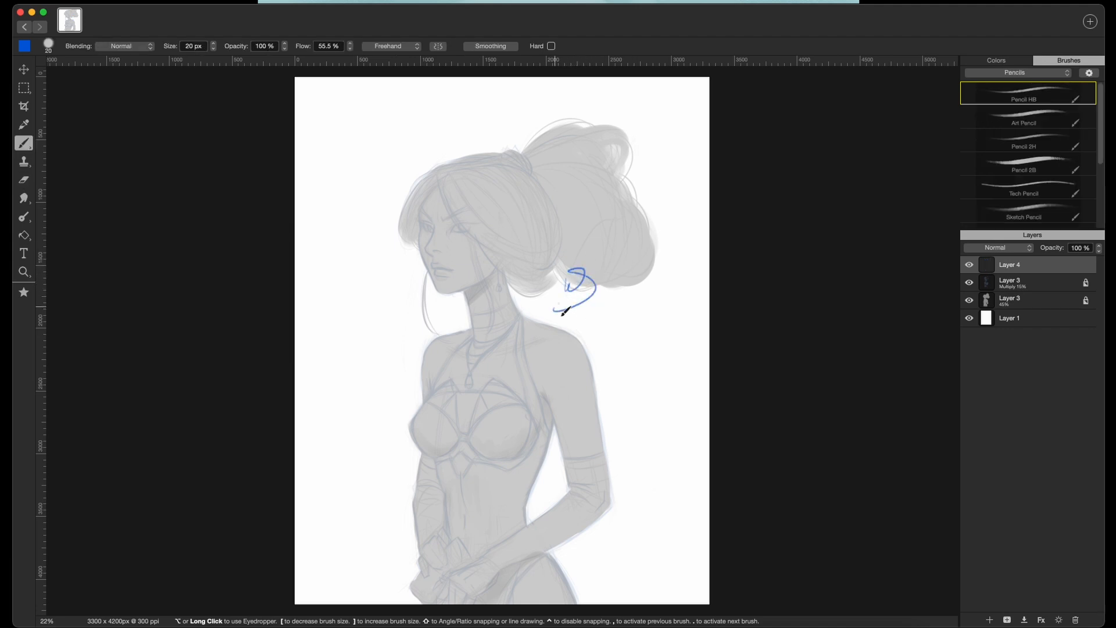
- Show the color swatches, bring up the Color Editor, and erase the blue squiggle above the shoulder
left_click(997, 61)
key("F6")
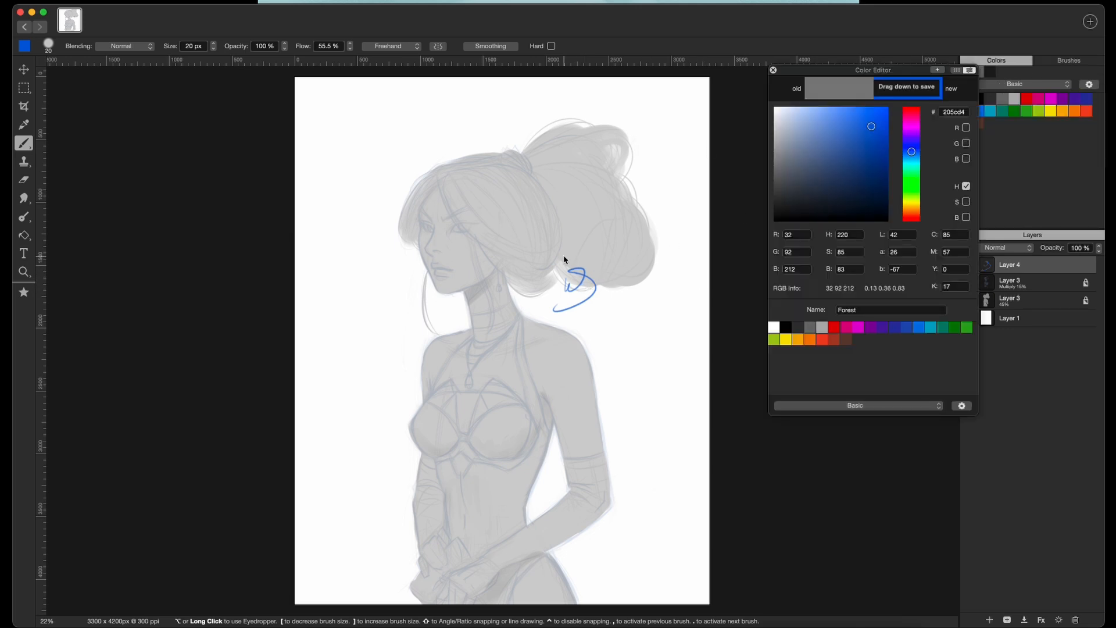
mouse_move(539, 243)
left_mouse_down()
mouse_move(565, 263)
mouse_move(535, 297)
mouse_move(591, 277)
mouse_move(599, 297)
mouse_move(562, 324)
mouse_move(533, 299)
left_mouse_up()
key("e")
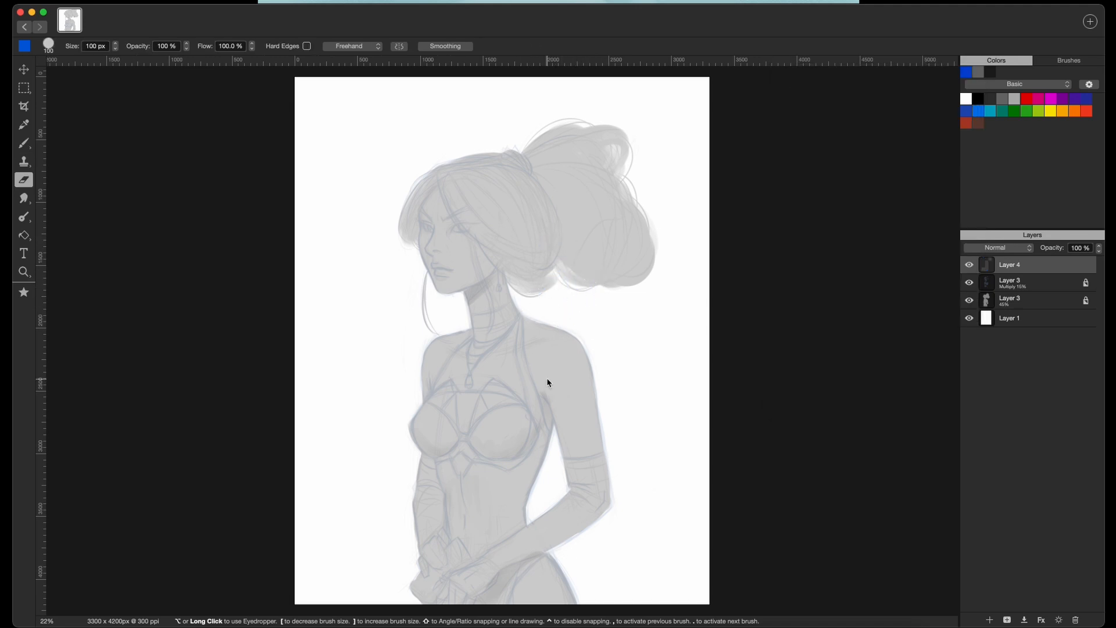
- Draw another quick blue stroke above the shoulder, erase it, and return to the brush
key("b")
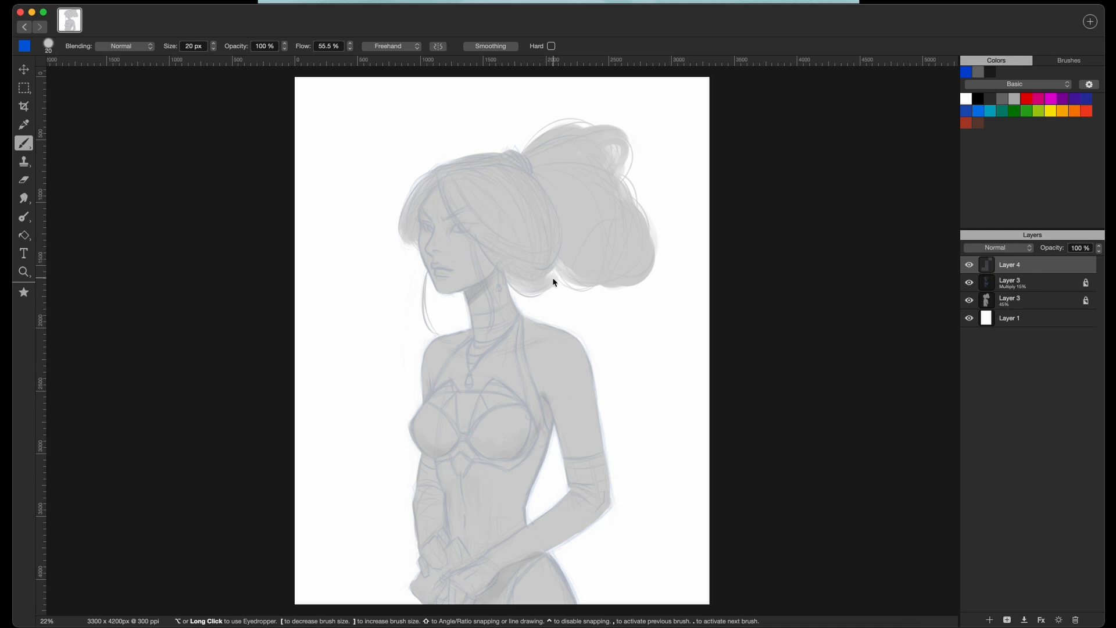
mouse_move(564, 289)
left_mouse_down()
mouse_move(575, 278)
mouse_move(585, 286)
left_mouse_up()
key("e")
left_click_drag(590, 319, 567, 274)
key("b")
- Try enlarging the brush size in steps and shrinking it again
key("bracketright")
key("bracketright")
key("bracketright")
key("bracketright")
key("bracketright")
key("bracketright")
key("bracketright")
key("bracketright")
key("bracketright")
key("bracketright")
key("bracketright")
key("bracketleft")
key("bracketleft")
key("bracketleft")
key("bracketleft")
key("bracketleft")
key("bracketleft")
key("bracketleft")
key("bracketleft")
key("bracketleft")
key("bracketleft")
key("bracketleft")
key("bracketleft")
key("bracketleft")
key("bracketleft")
key("bracketleft")
key("bracketleft")
key("bracketleft")
key("bracketleft")
key("bracketleft")
- Choose the Art Pencil from the Pencils set and place the Color Editor in full view between the canvas and the layers
left_click(1060, 62)
left_click(1037, 119)
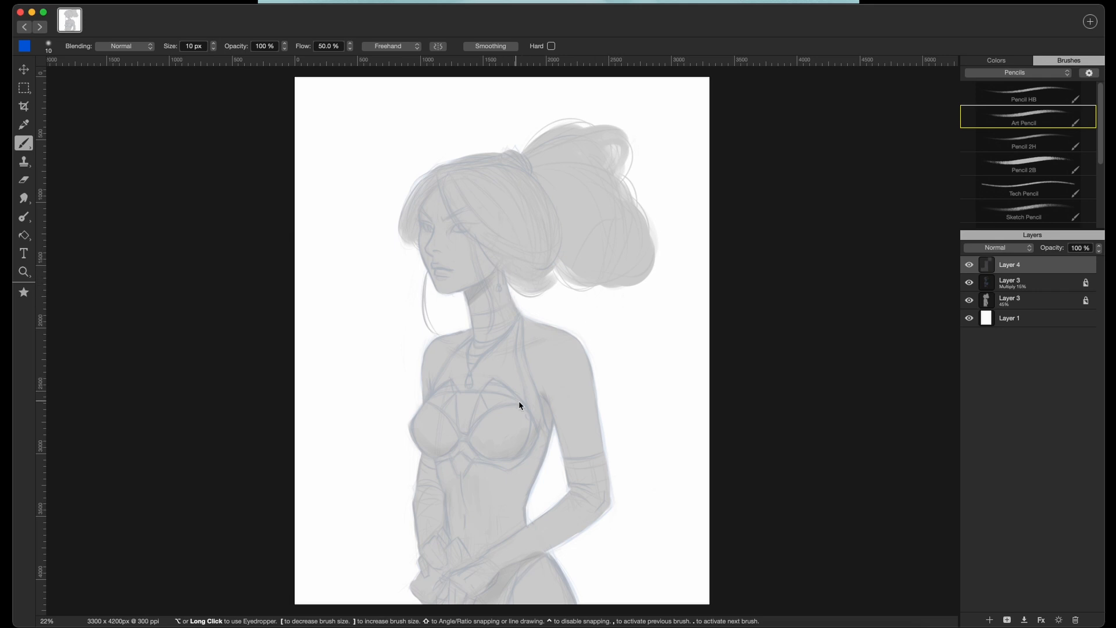
left_click(25, 46)
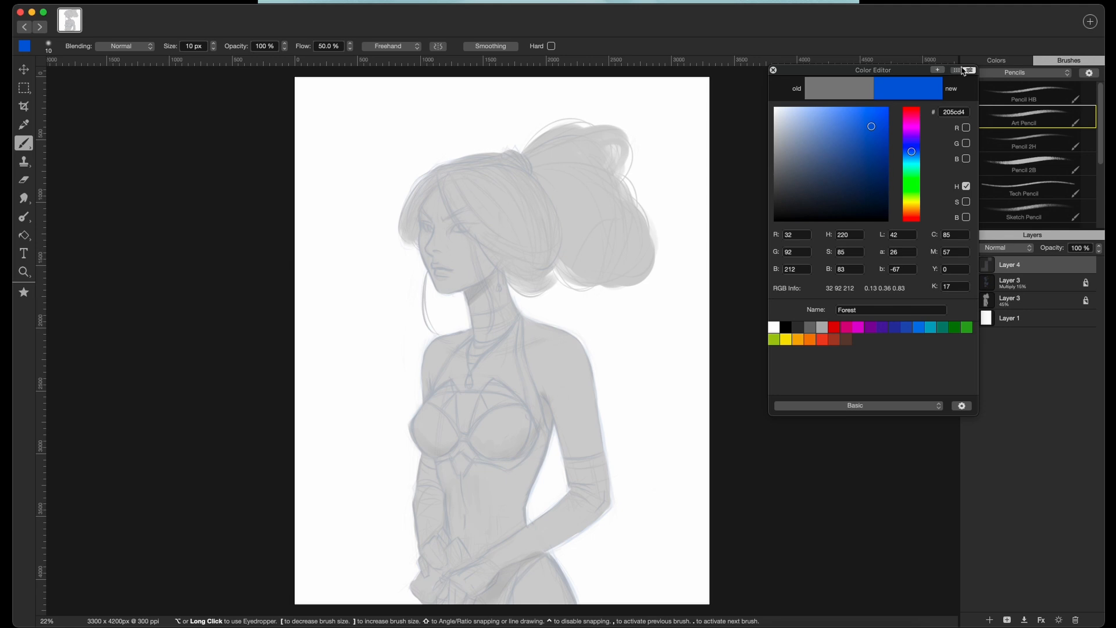
left_click(971, 72)
mouse_move(896, 72)
left_mouse_down()
mouse_move(962, 39)
mouse_move(1039, 39)
mouse_move(1066, 92)
mouse_move(1022, 365)
mouse_move(903, 402)
mouse_move(924, 135)
mouse_move(917, 115)
mouse_move(902, 210)
mouse_move(863, 153)
mouse_move(881, 109)
left_mouse_up()
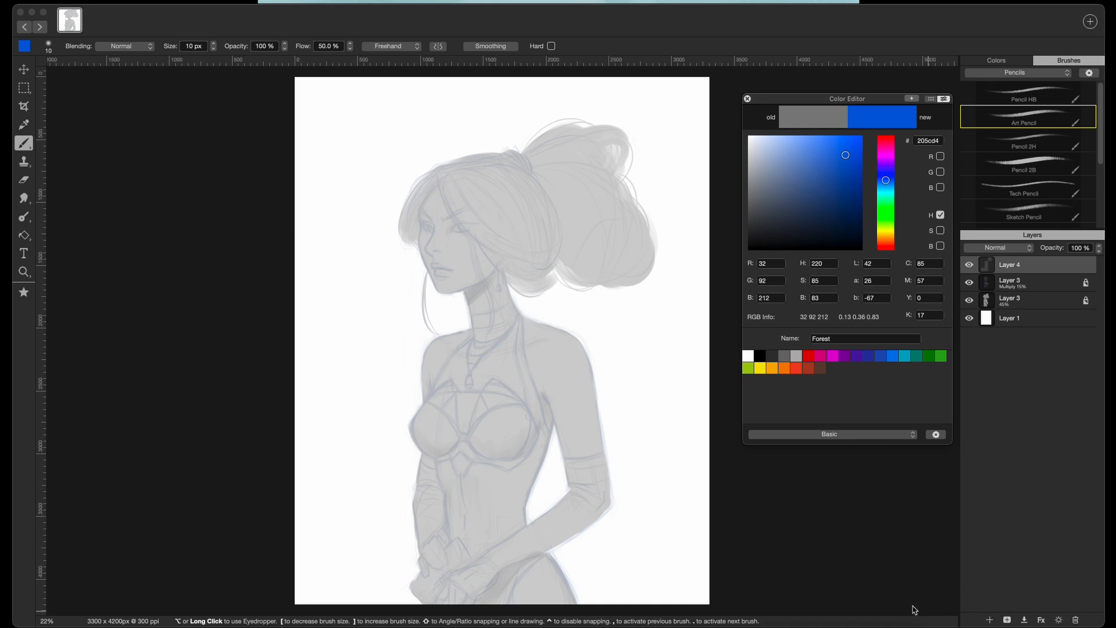
- Review the available layer options for the Multiply Layer 3, including the transparency, pixel and position locks
left_click(1040, 285)
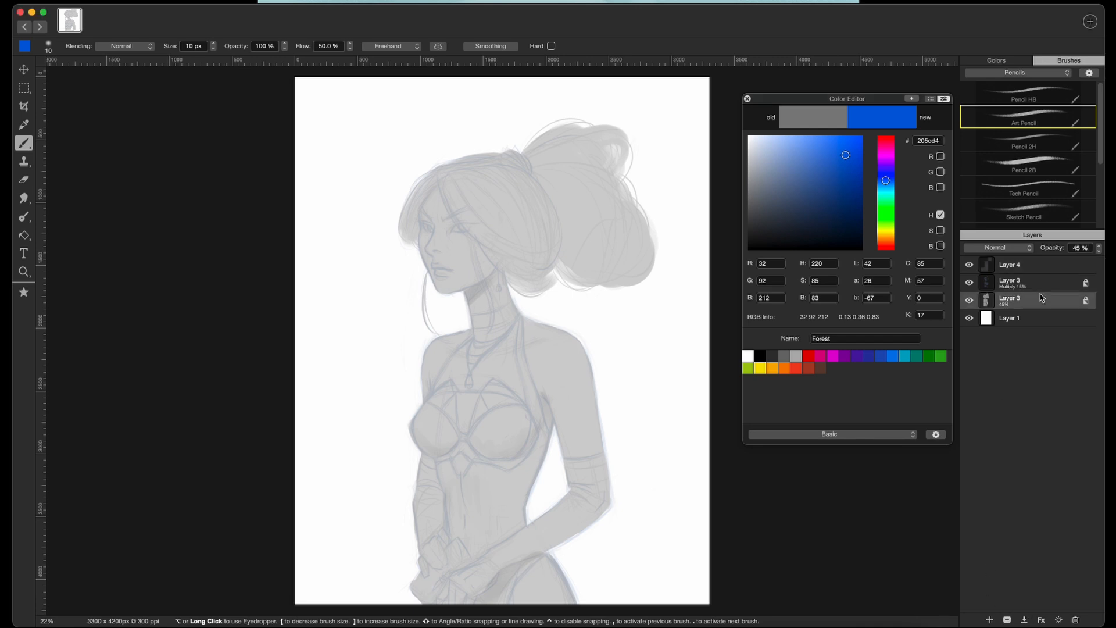
right_click(1043, 286)
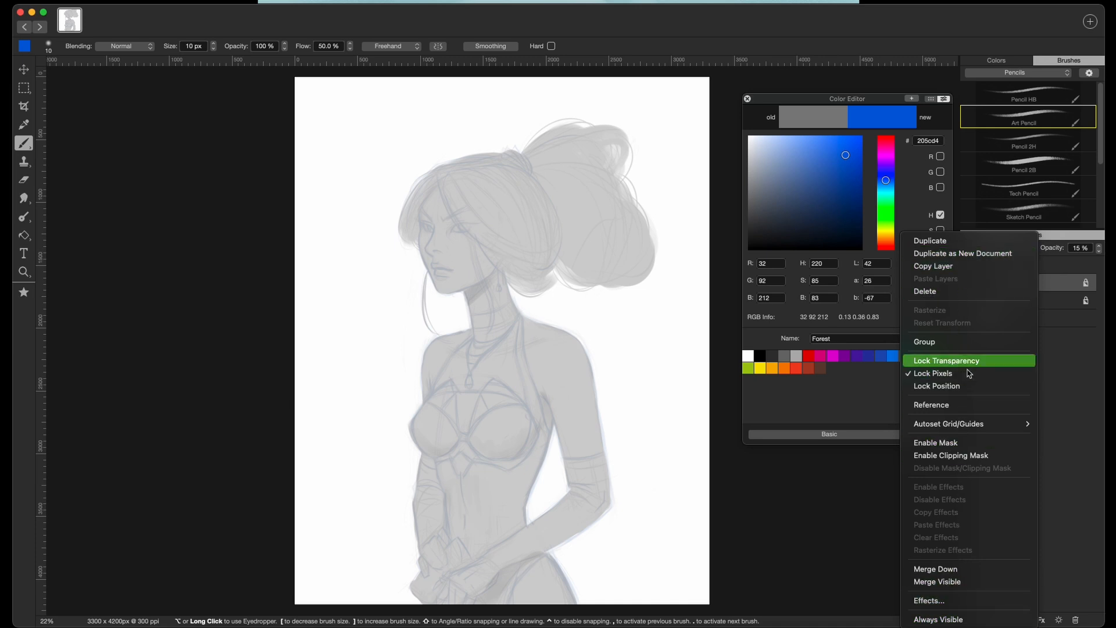
left_click(1066, 373)
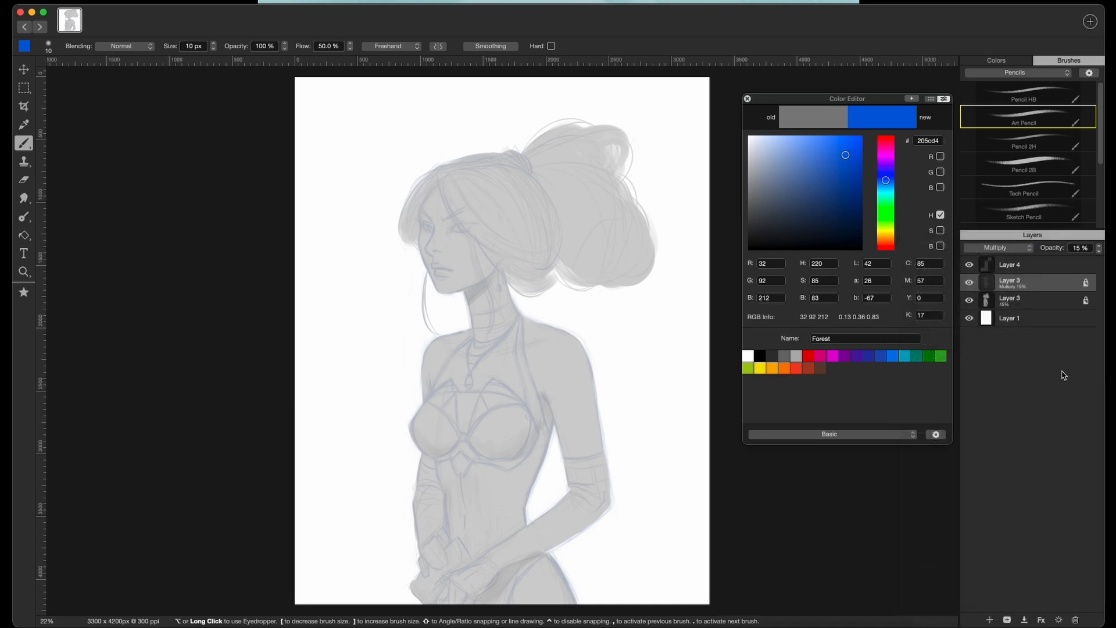
- Look through the file, image, color adjustment, selection, window and help commands
left_click(105, 1)
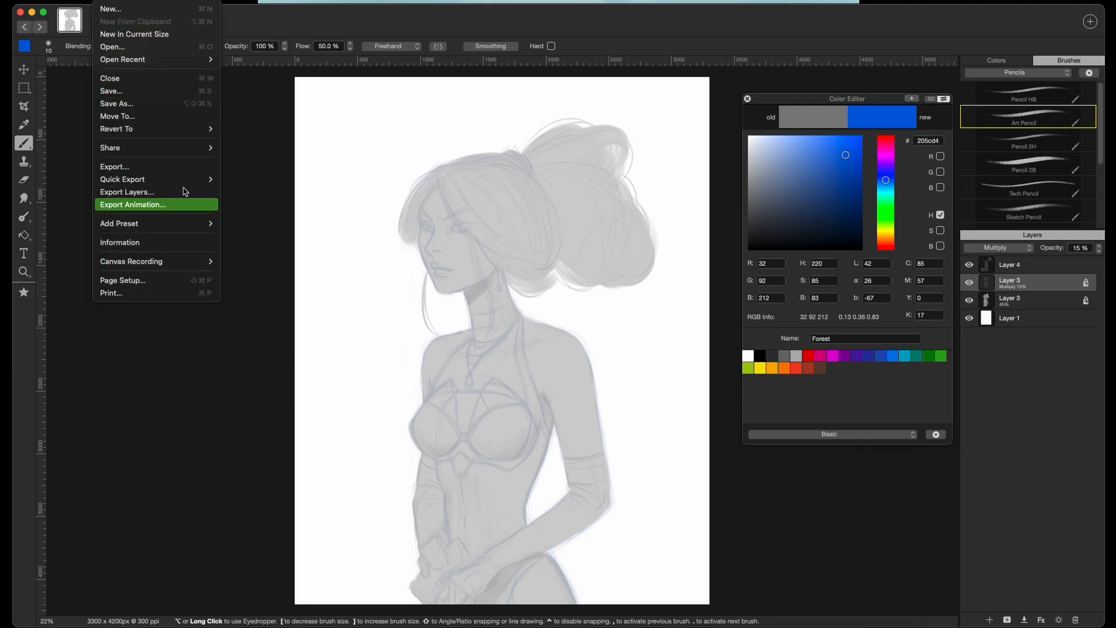
mouse_move(129, 1)
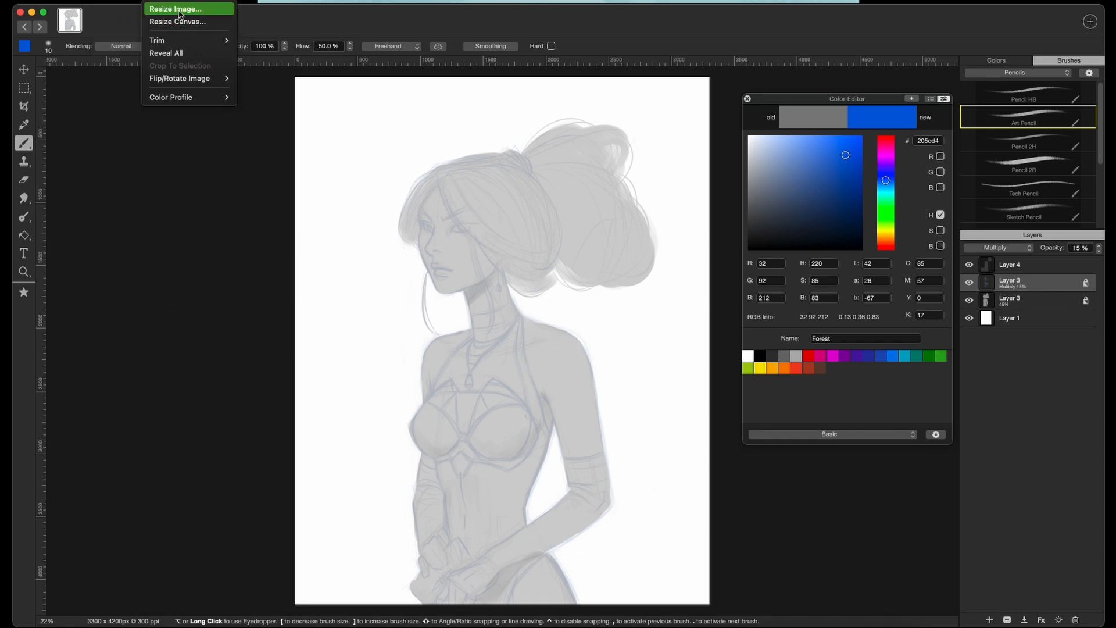
mouse_move(203, 0)
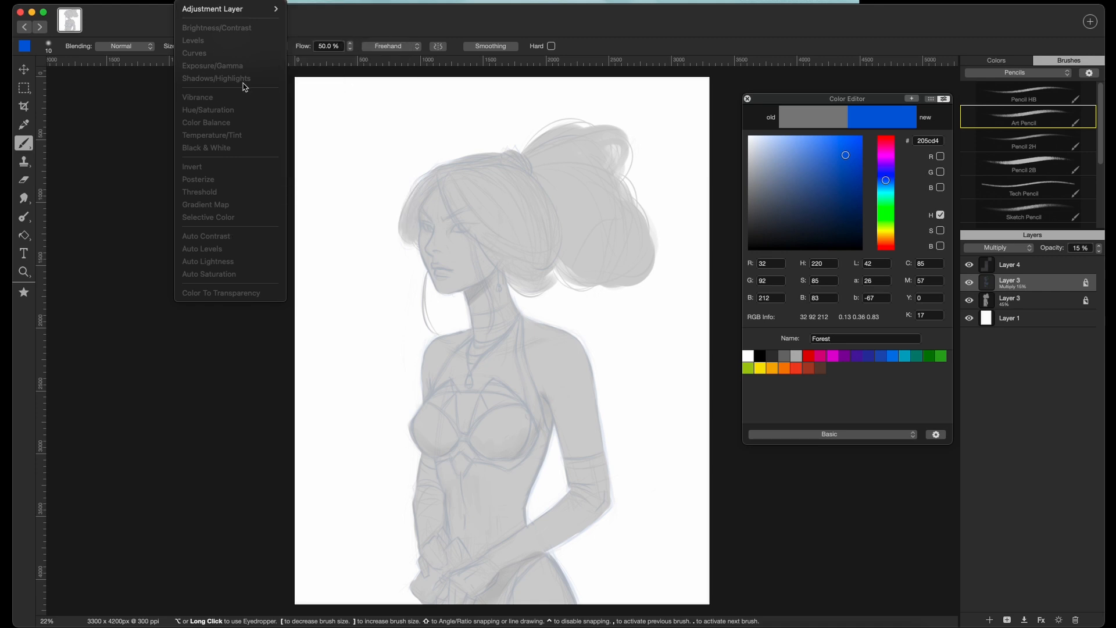
mouse_move(241, 0)
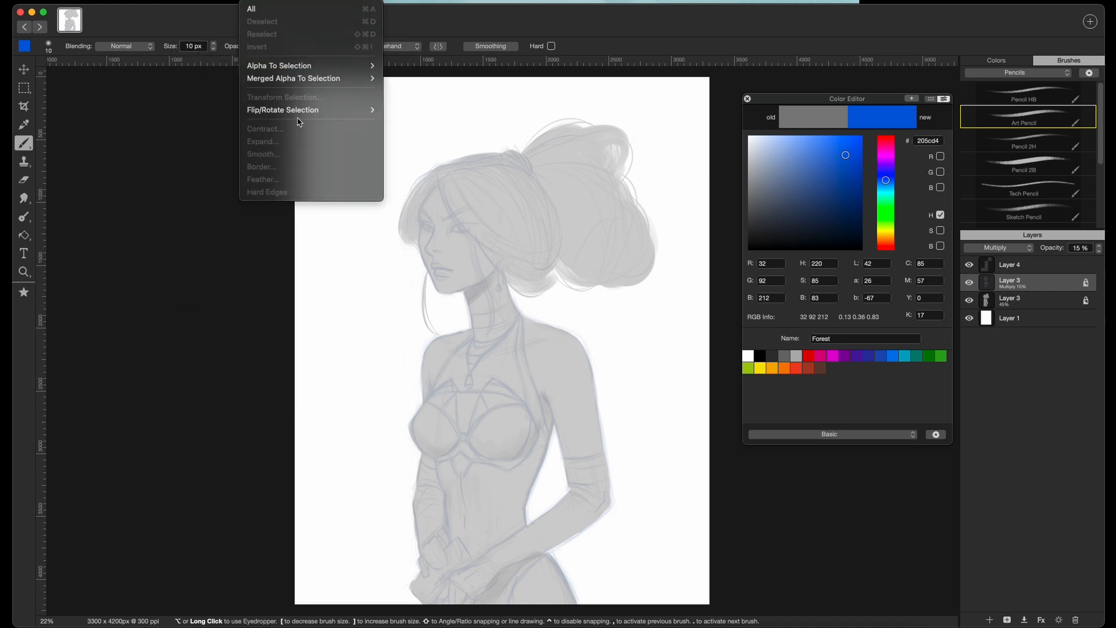
mouse_move(303, 1)
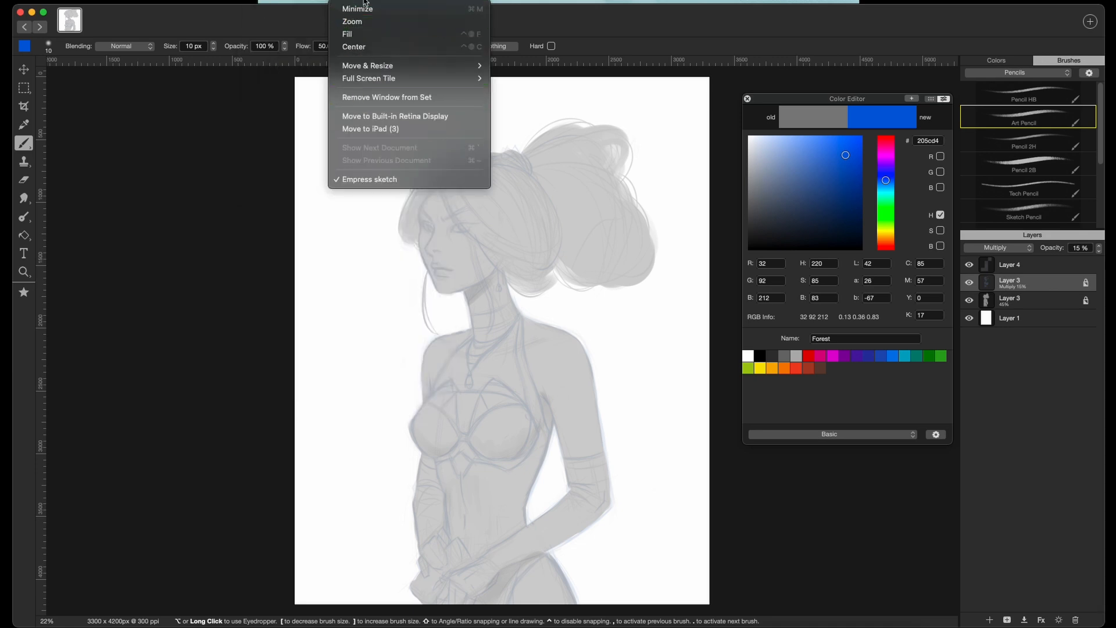
mouse_move(391, 4)
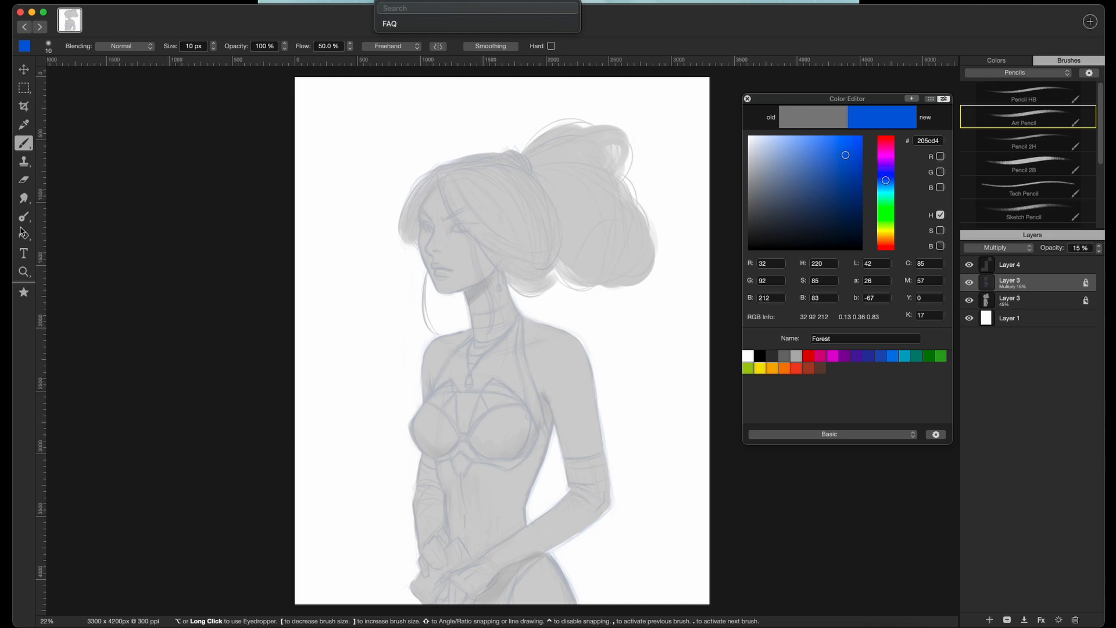
- Add the Art Pencil at size 10 to the favorites, select it there, and close the favorites list
left_click(25, 332)
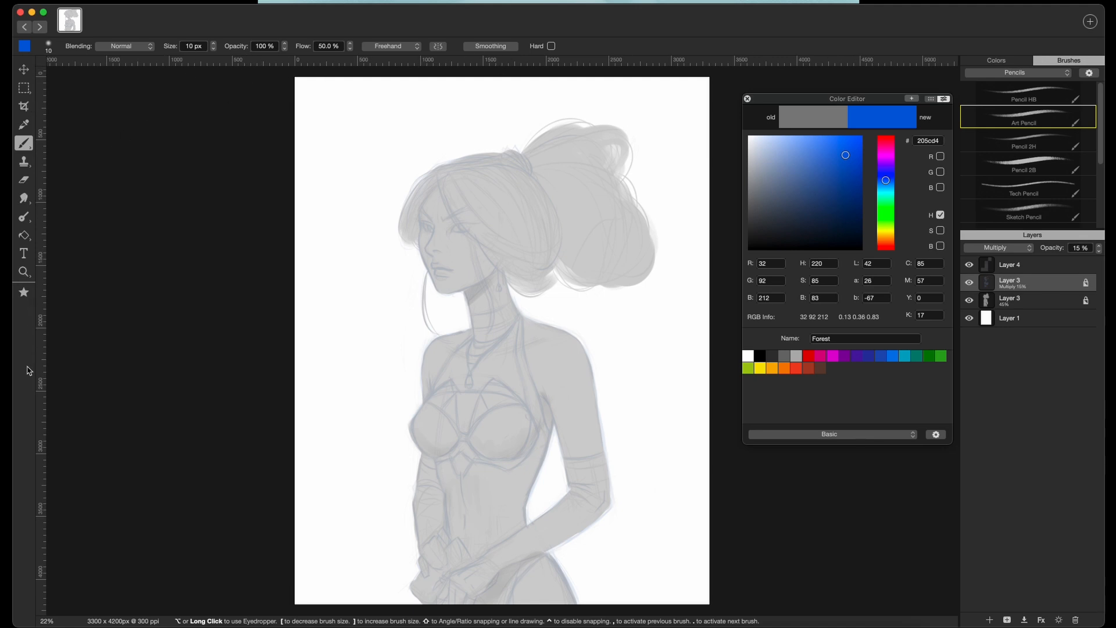
left_click(25, 294)
left_click(92, 370)
left_click(131, 378)
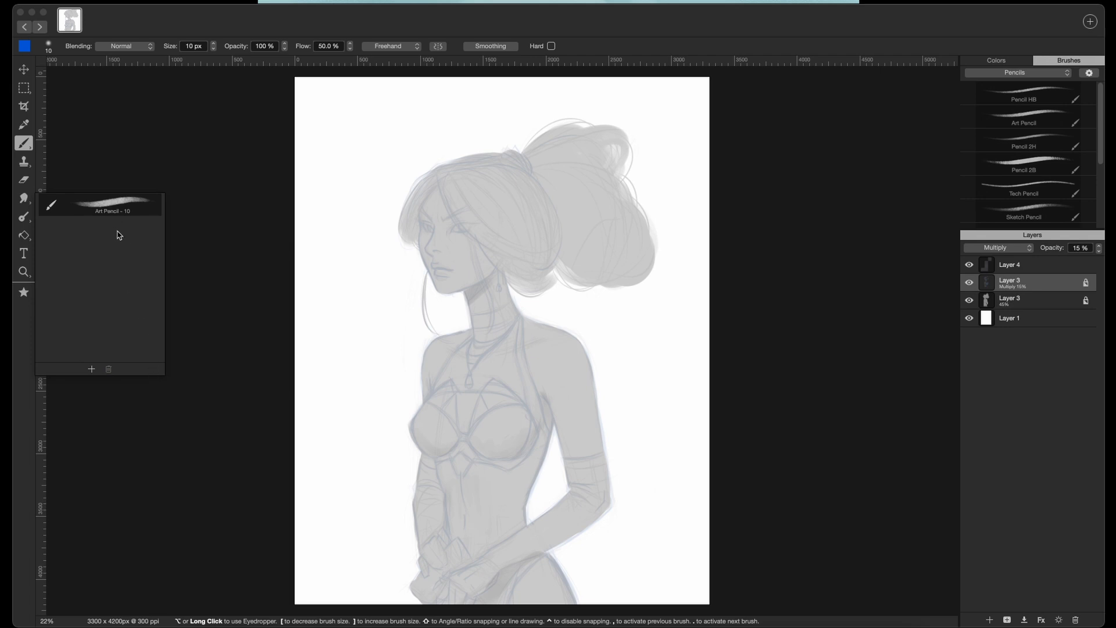
left_click(114, 209)
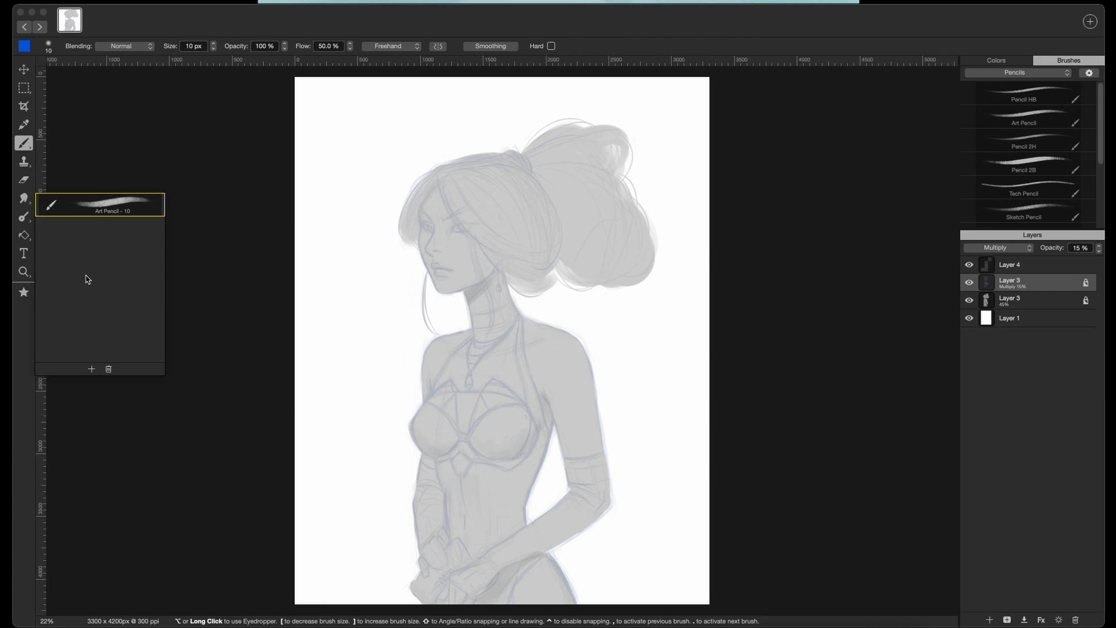
left_click(107, 172)
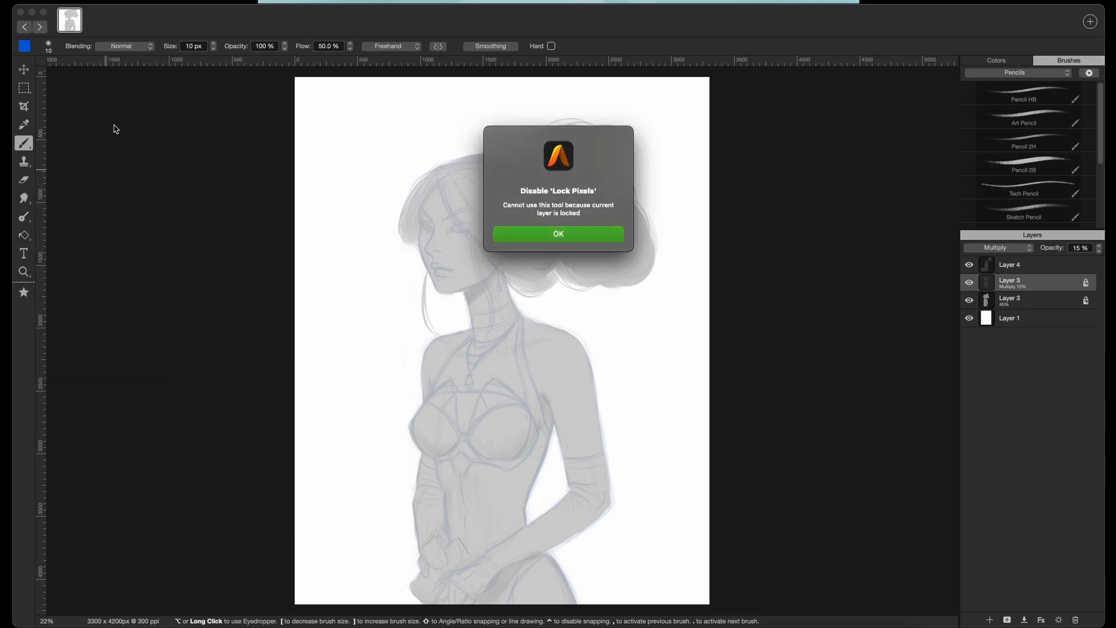
left_click(557, 234)
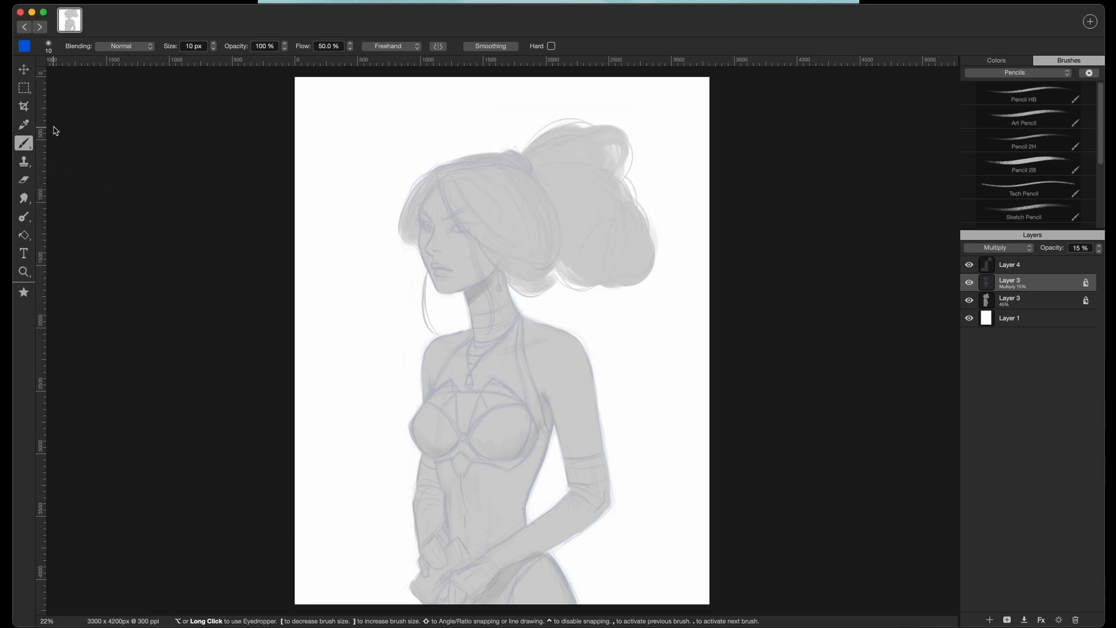
- Reopen the Color Editor, select Layer 4, and set the brush color to black 000000
left_click(25, 46)
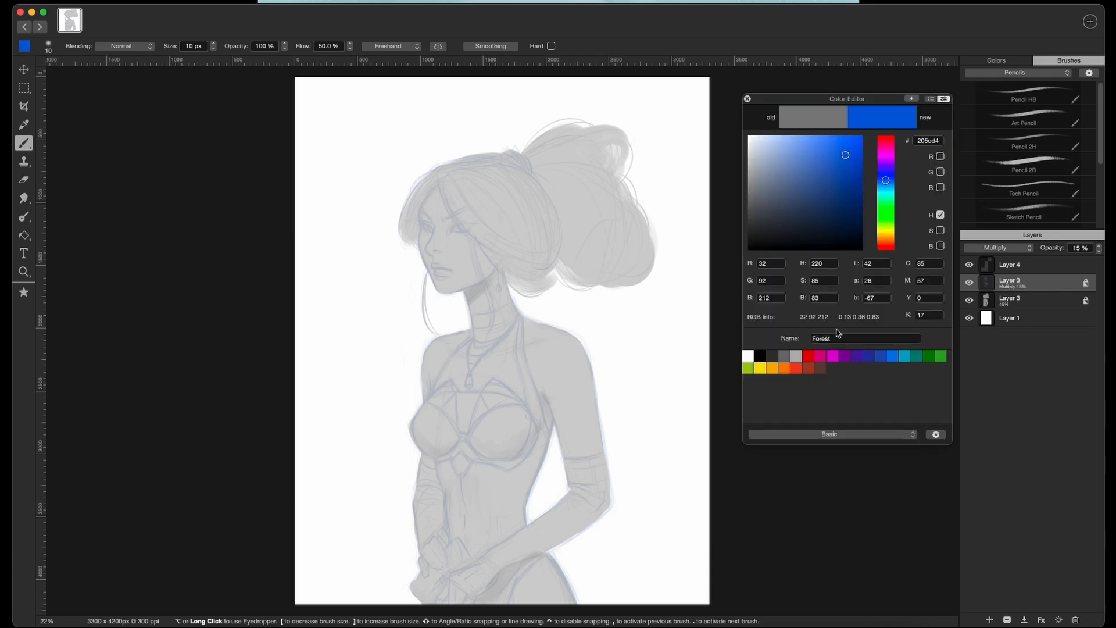
mouse_move(878, 104)
left_mouse_down()
mouse_move(1034, 75)
mouse_move(995, 77)
mouse_move(1039, 62)
mouse_move(1019, 123)
mouse_move(601, 239)
mouse_move(93, 476)
mouse_move(64, 538)
mouse_move(433, 191)
mouse_move(849, 123)
mouse_move(907, 80)
left_mouse_up()
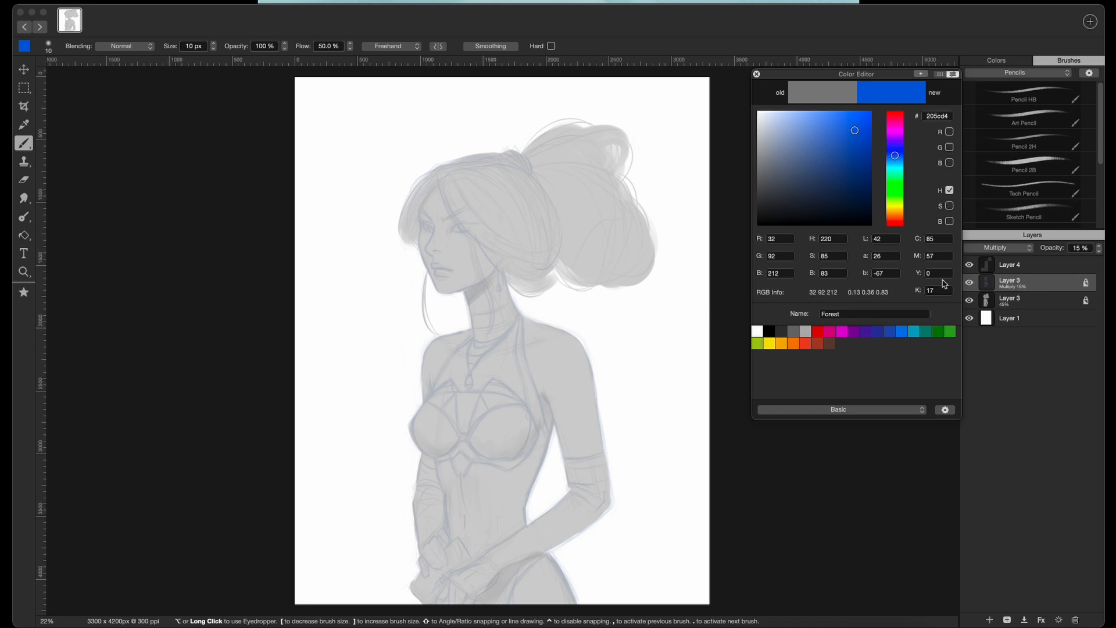
left_click(1046, 268)
left_click(970, 266)
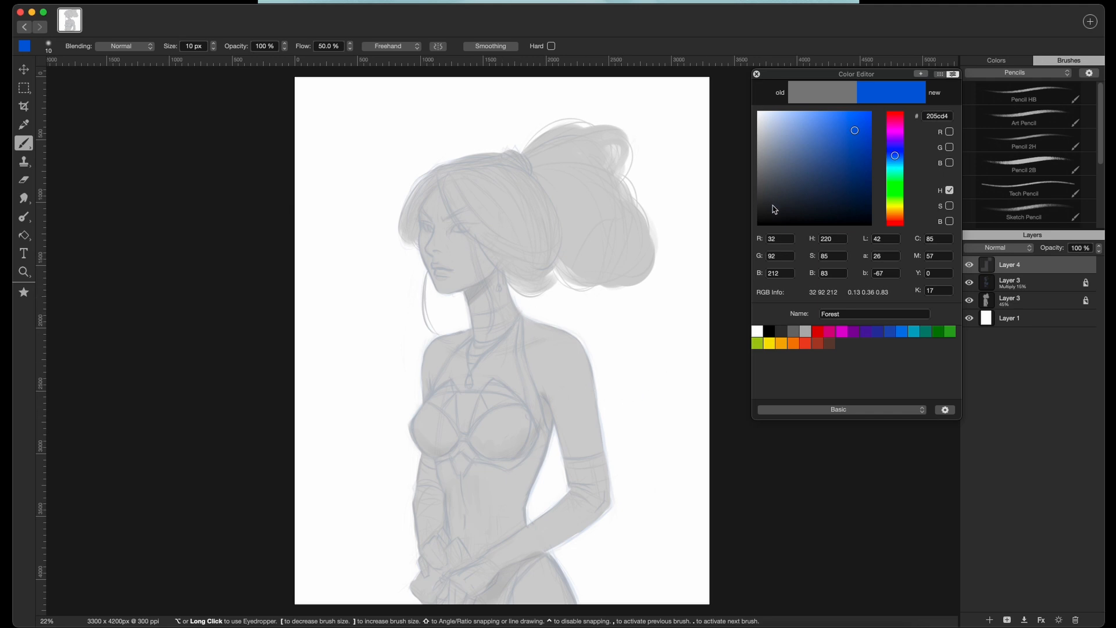
left_click_drag(775, 209, 757, 226)
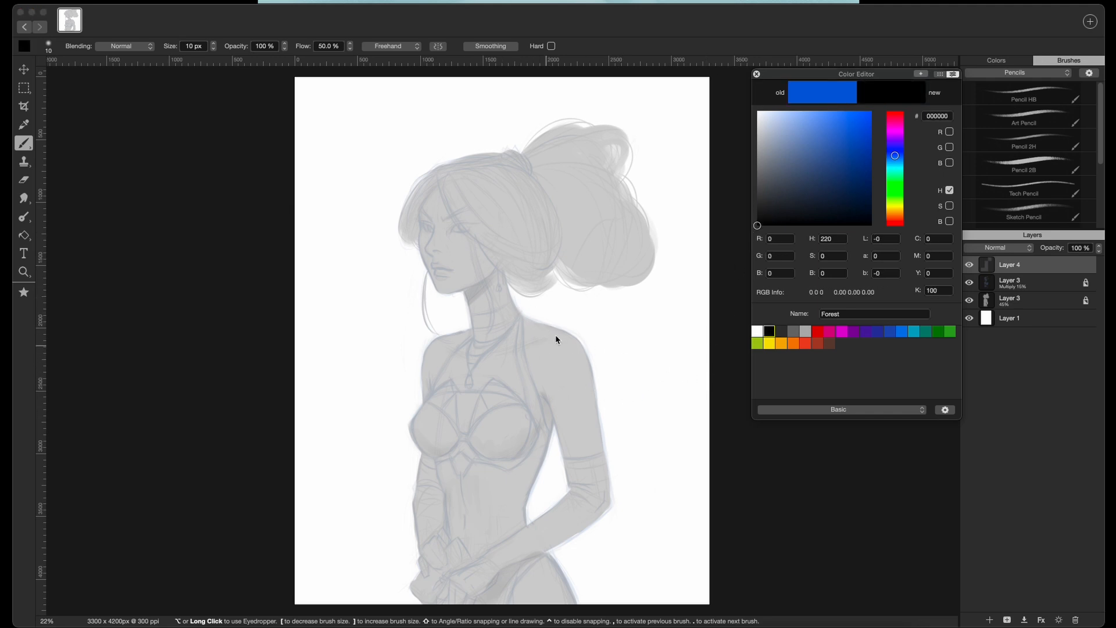
- Try short black strokes along the outline of the face on Layer 4 and undo them
left_click(583, 319)
left_click_drag(421, 241, 425, 256)
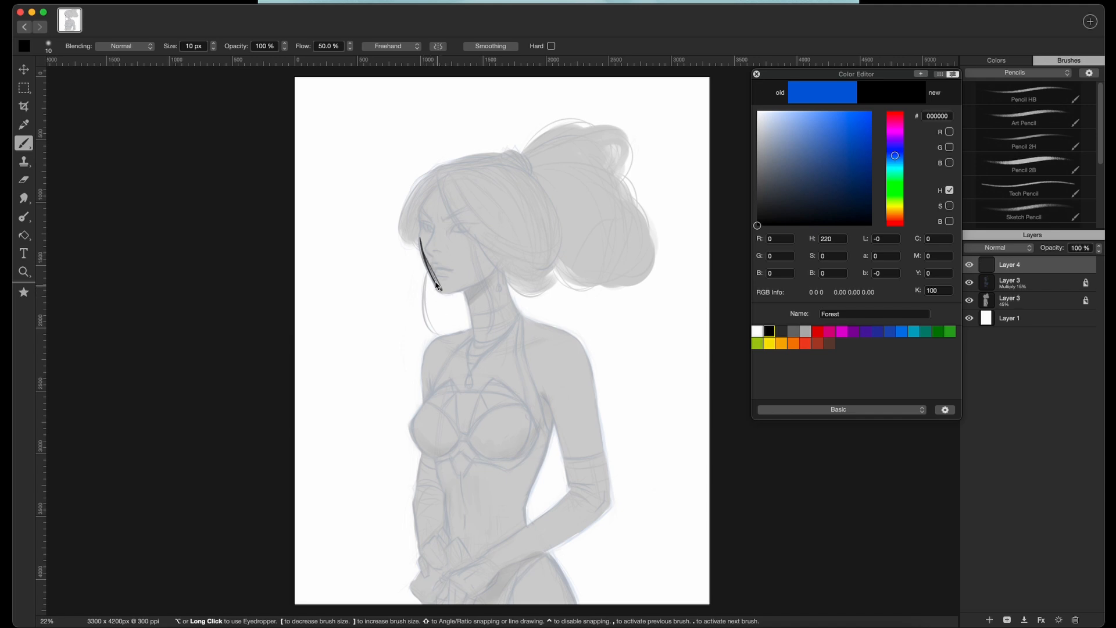
left_click_drag(429, 226, 423, 238)
key("super+z")
key("super+z")
left_click_drag(423, 229, 426, 250)
- Increase the pencil's brush size to 18 px
key("bracketleft")
key("bracketright")
key("bracketright")
key("bracketright")
key("bracketright")
key("bracketright")
key("bracketright")
key("bracketright")
key("bracketright")
key("bracketright")
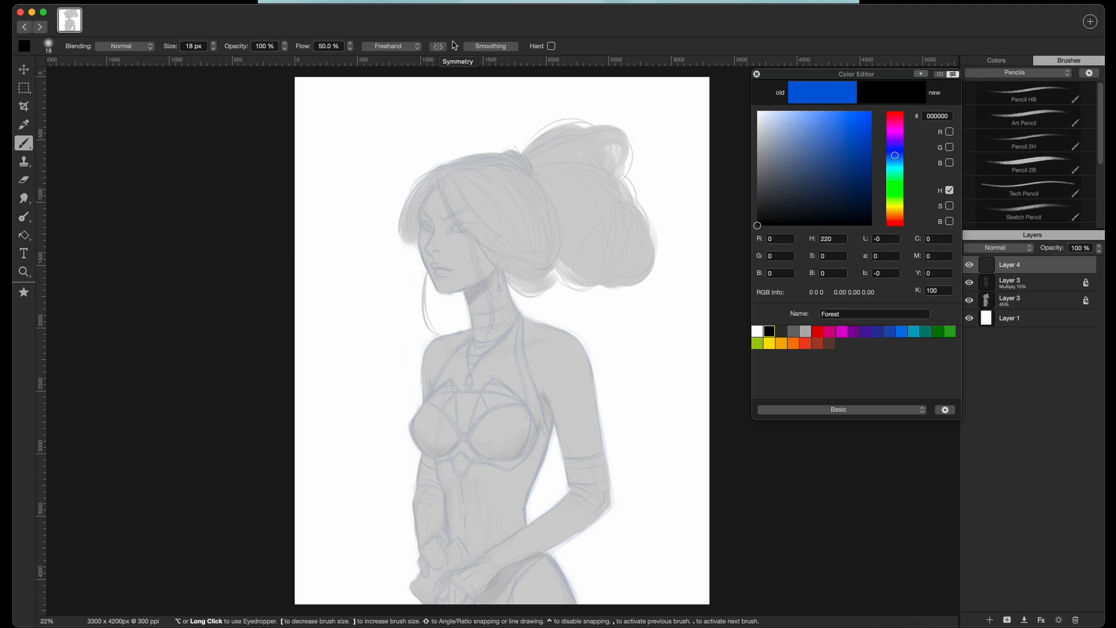
- Review the available stroke shape modes, such as Autoshape, Line and Polygon, and keep Freehand
left_click(417, 49)
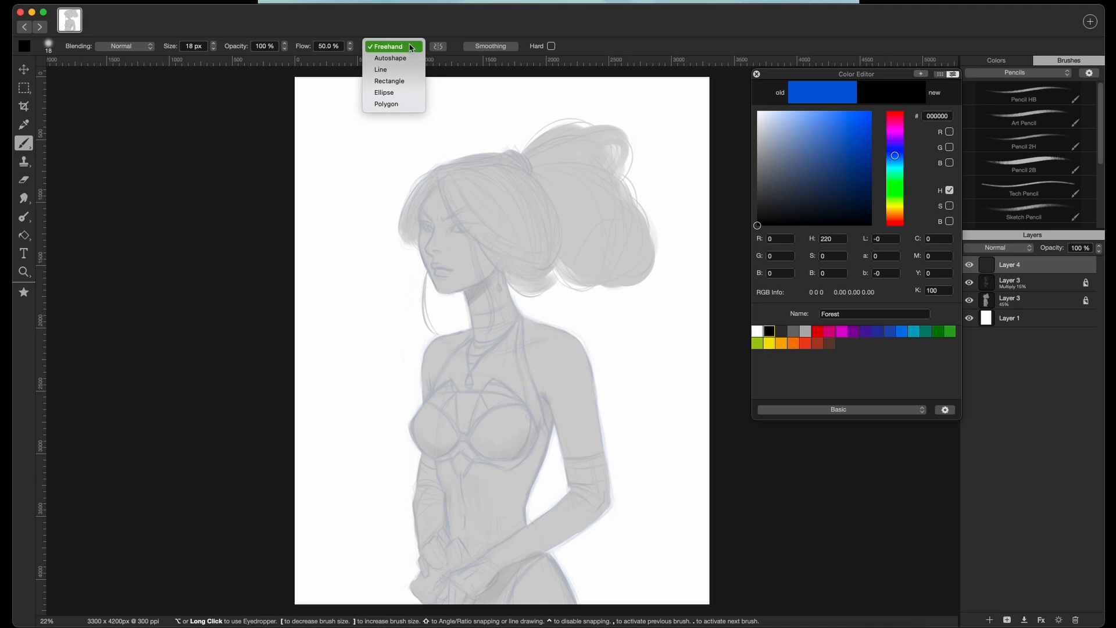
left_click(412, 48)
left_click(419, 49)
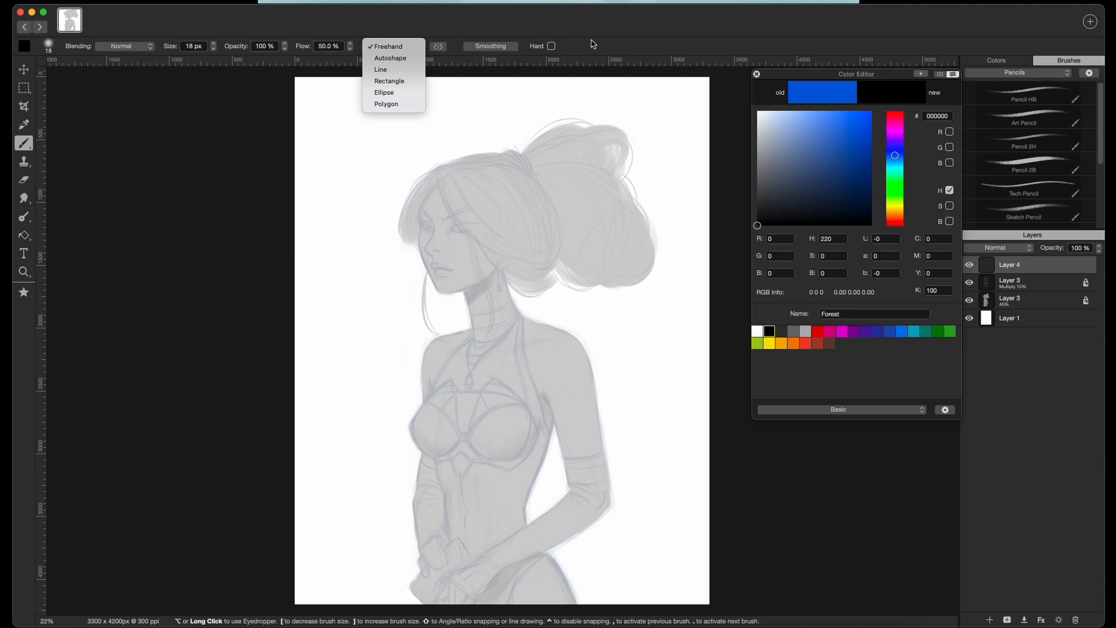
left_click(603, 47)
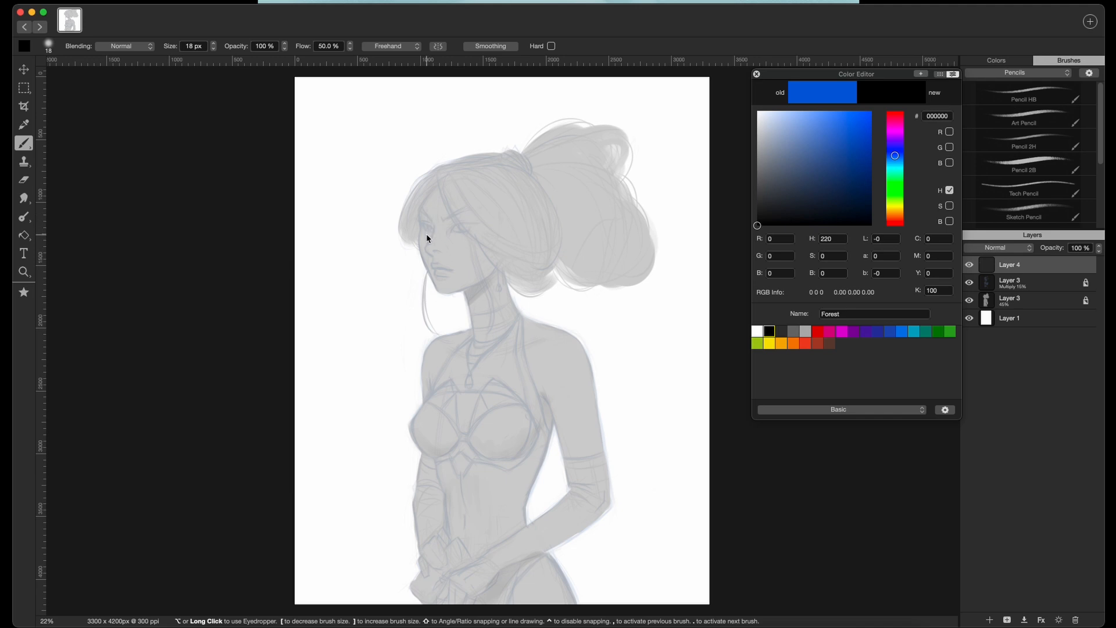
- Reduce the pencil's brush size to 12 px
key("bracketleft")
key("bracketleft")
key("bracketleft")
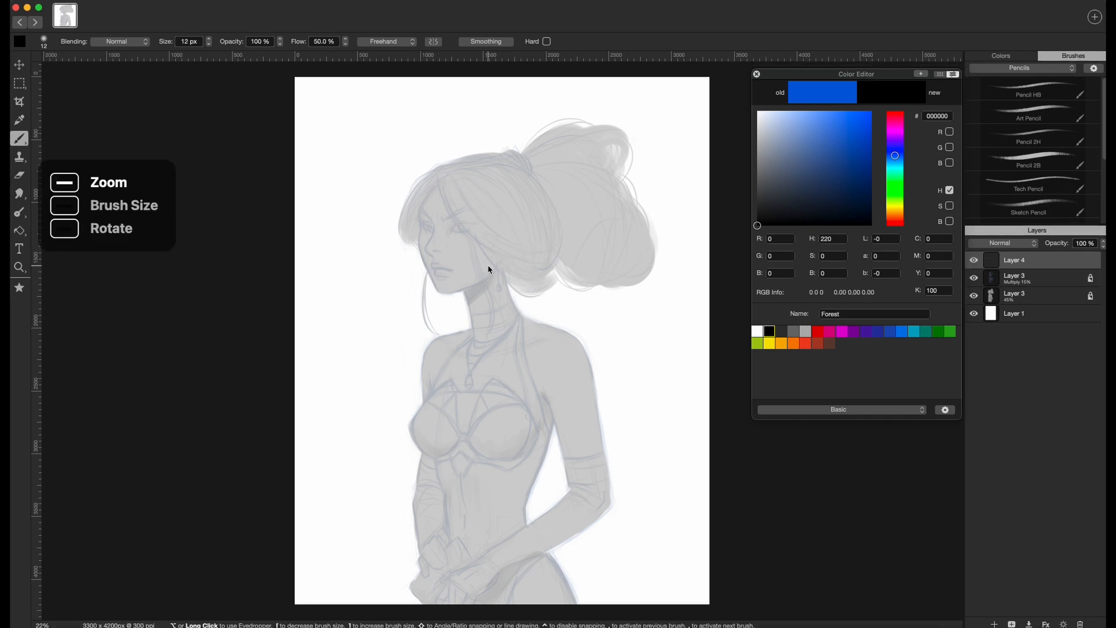
- Zoom in on the figure's head and examine the face and hair area of the sketch
scroll(500, 274, "up", 5)
scroll(519, 296, "up", 2)
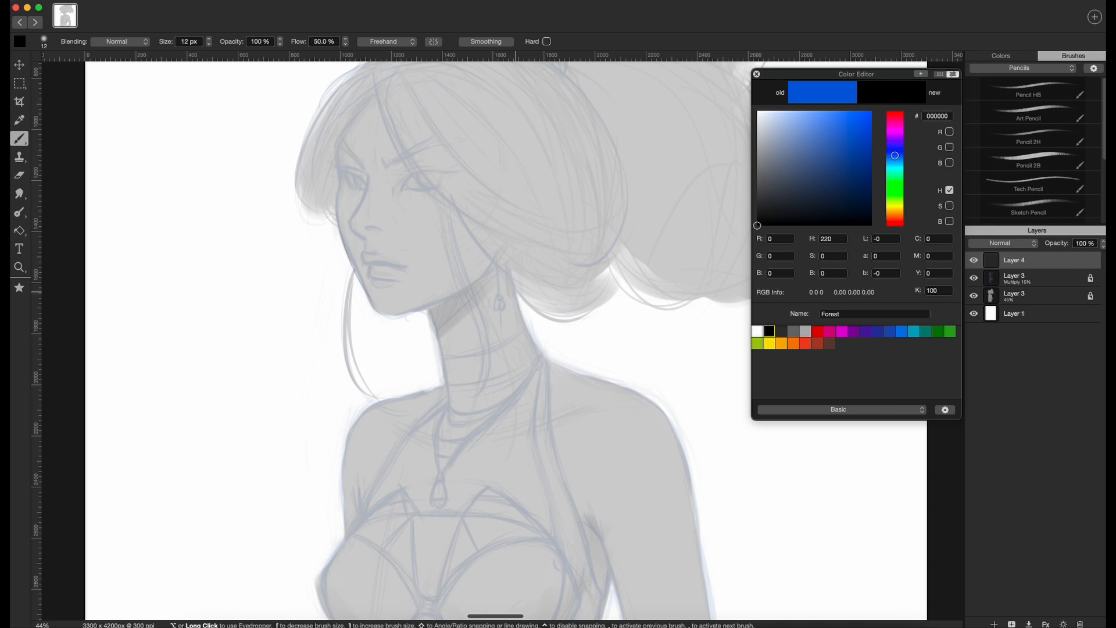
scroll(506, 290, "down", 3)
scroll(506, 290, "up", 3)
scroll(506, 290, "left", 3)
scroll(506, 290, "right", 3)
scroll(514, 298, "left", 7)
scroll(513, 299, "up", 2)
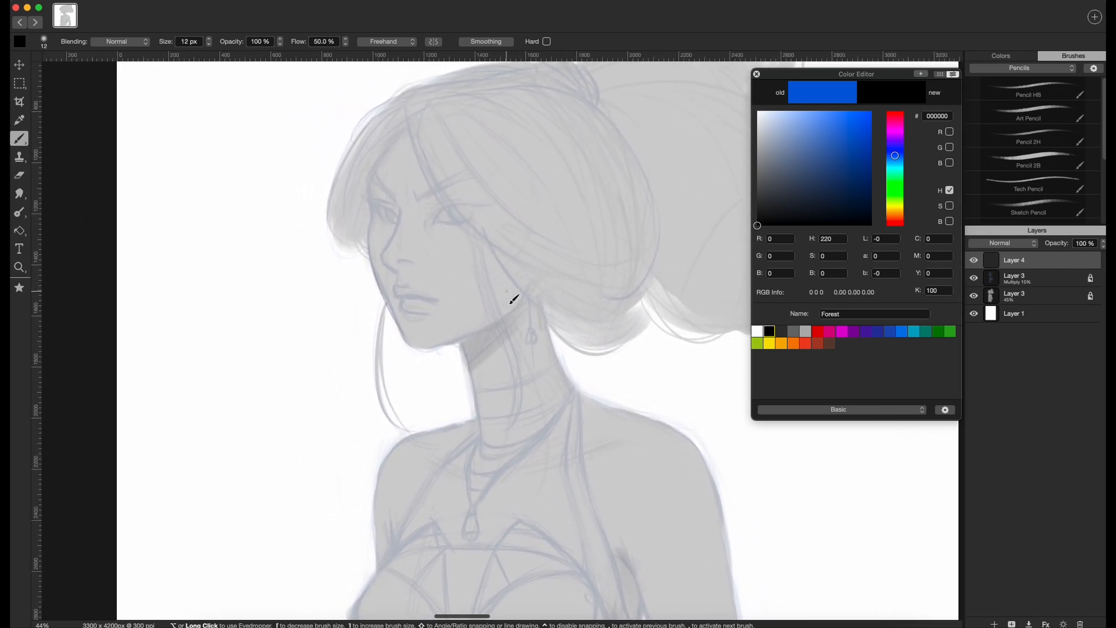
scroll(514, 299, "right", 5)
scroll(514, 299, "up", 3)
scroll(514, 299, "left", 2)
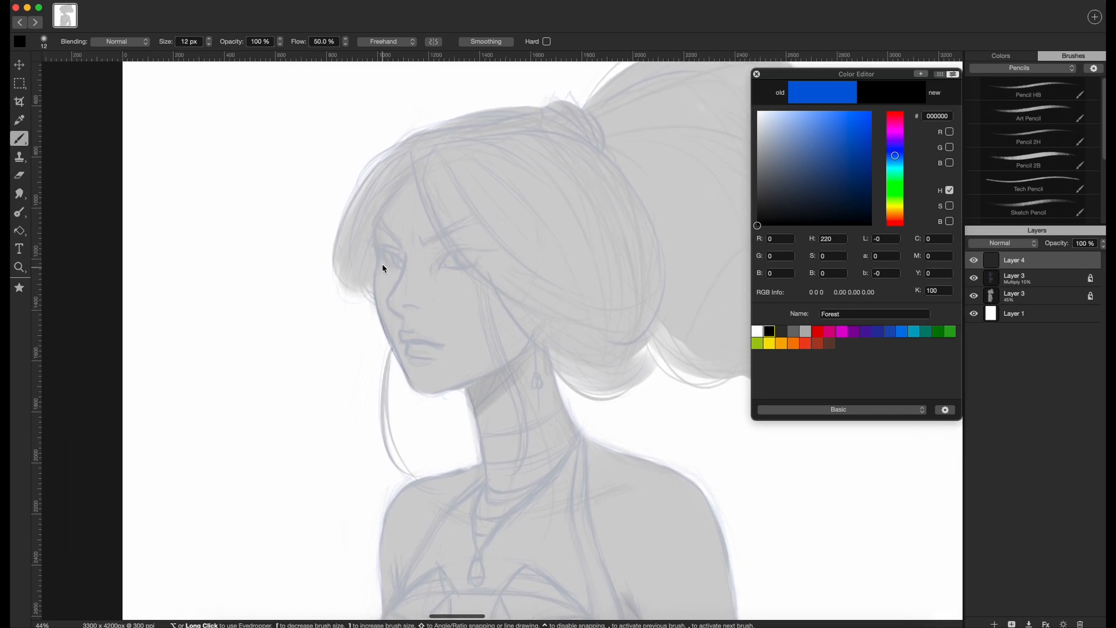
scroll(422, 292, "up", 3)
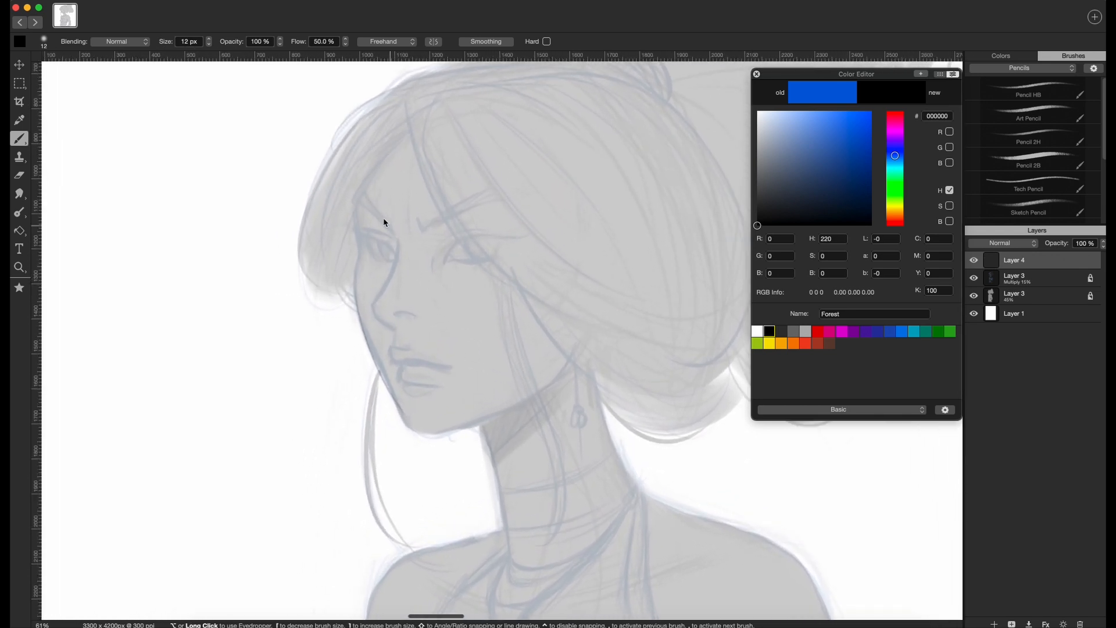
- Look through the window, view and filter commands
left_click(358, 7)
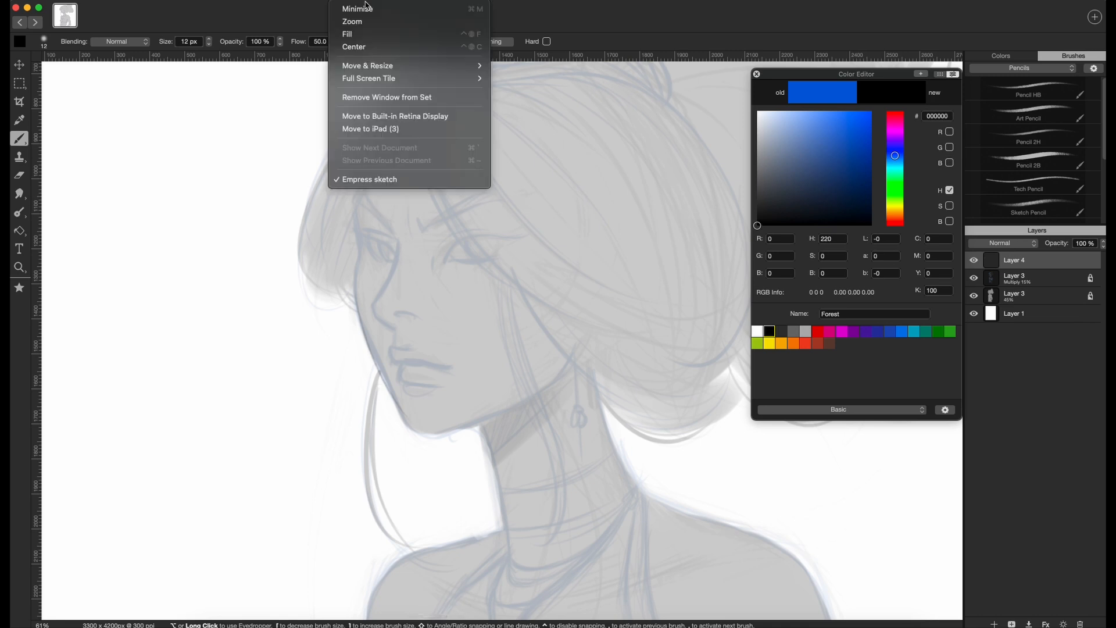
mouse_move(329, 2)
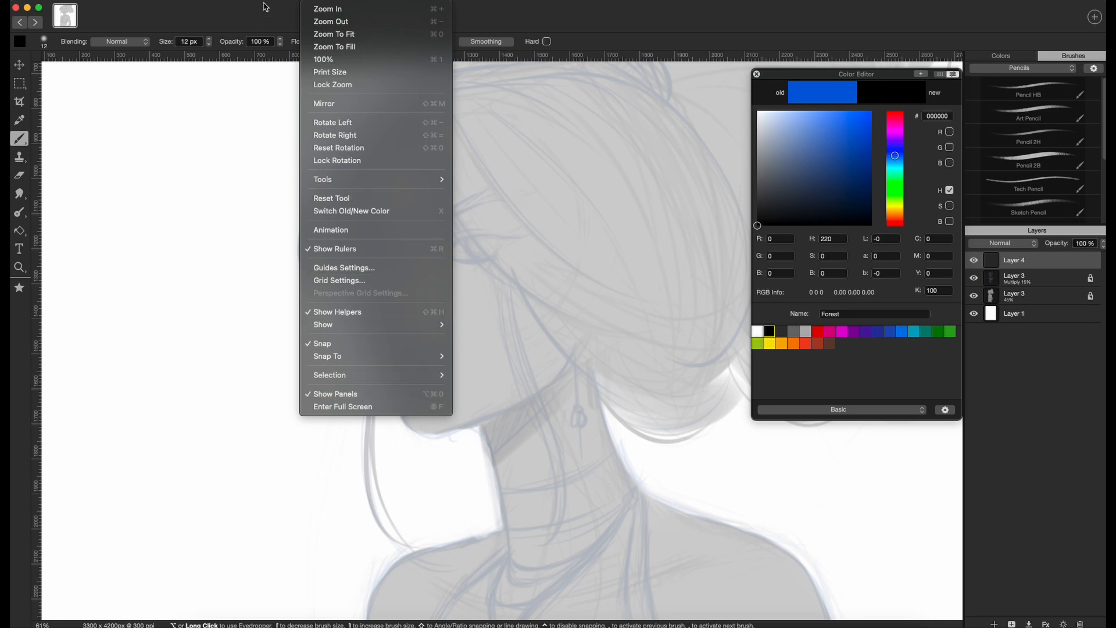
mouse_move(294, 2)
mouse_move(260, 1)
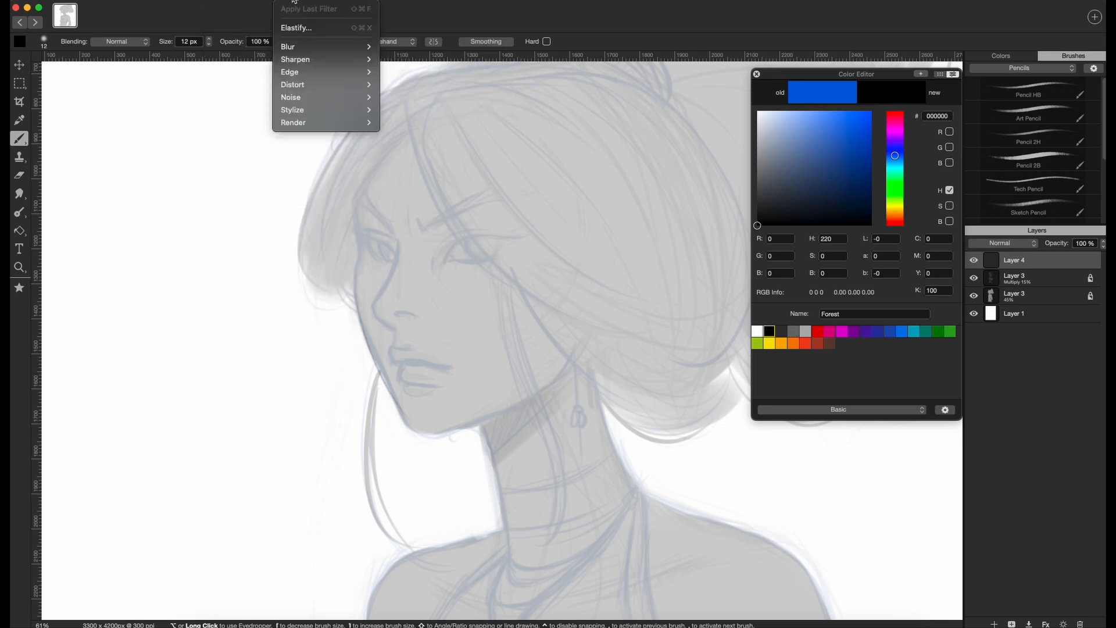
mouse_move(379, 7)
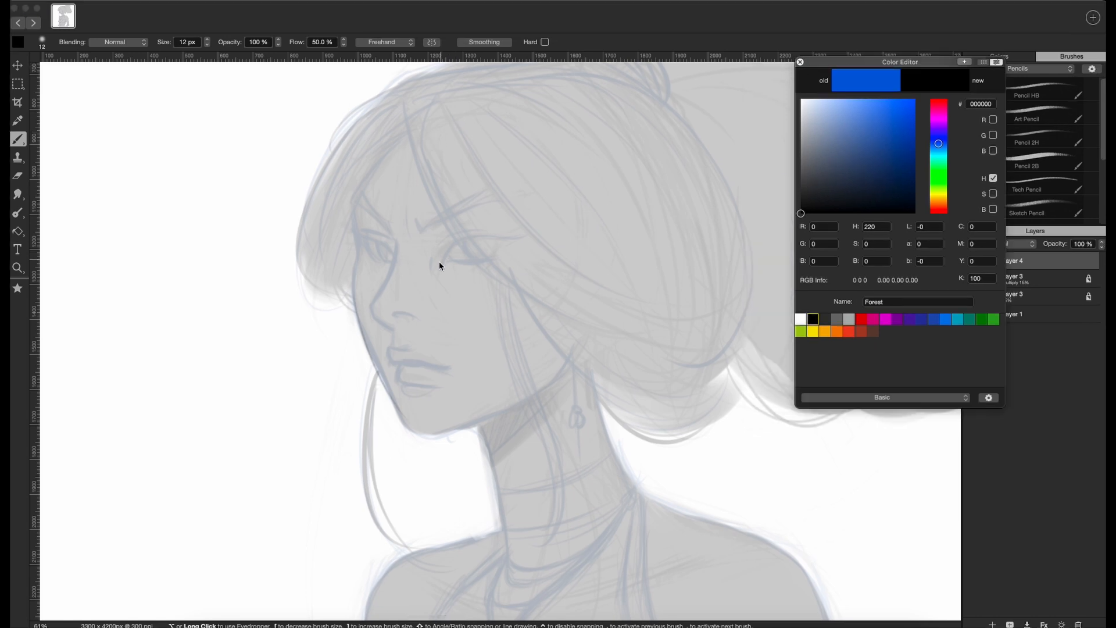
- Close the Color Editor and frame the face on the canvas for drawing
left_click(800, 62)
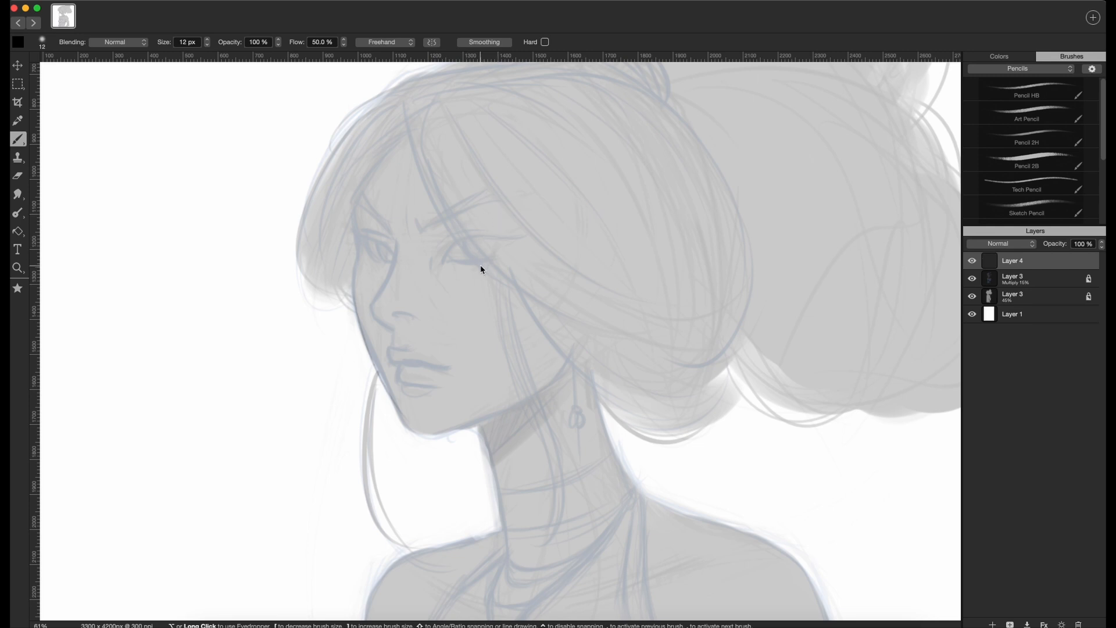
scroll(483, 262, "up", 3)
scroll(484, 262, "down", 3)
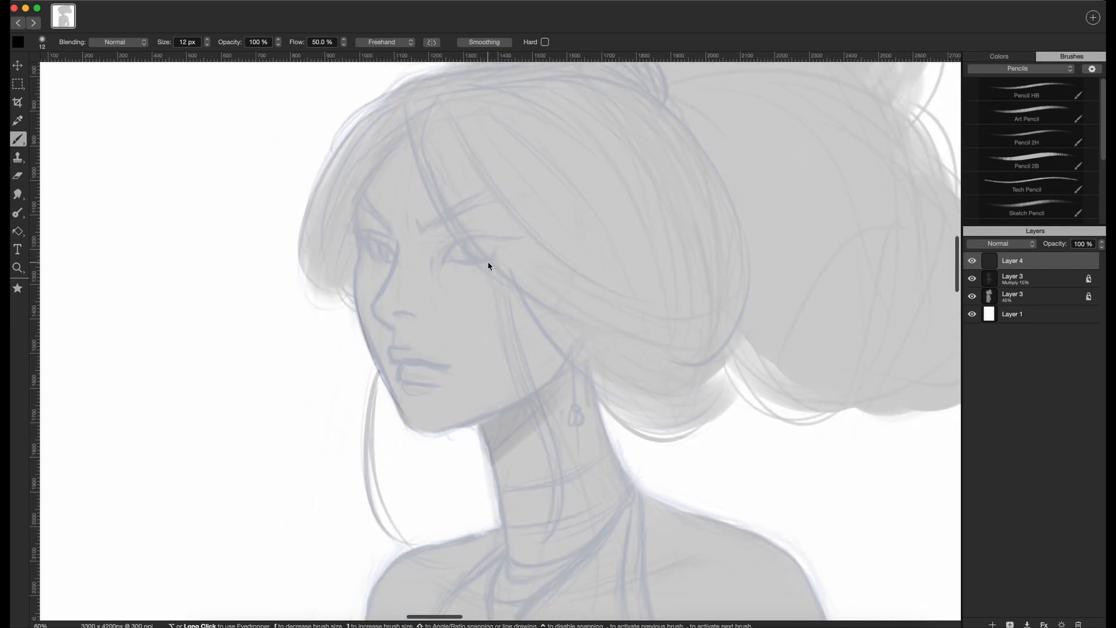
scroll(488, 266, "up", 5)
scroll(488, 265, "right", 5)
scroll(489, 266, "left", 5)
scroll(488, 266, "right", 5)
scroll(489, 266, "down", 2)
scroll(488, 266, "left", 4)
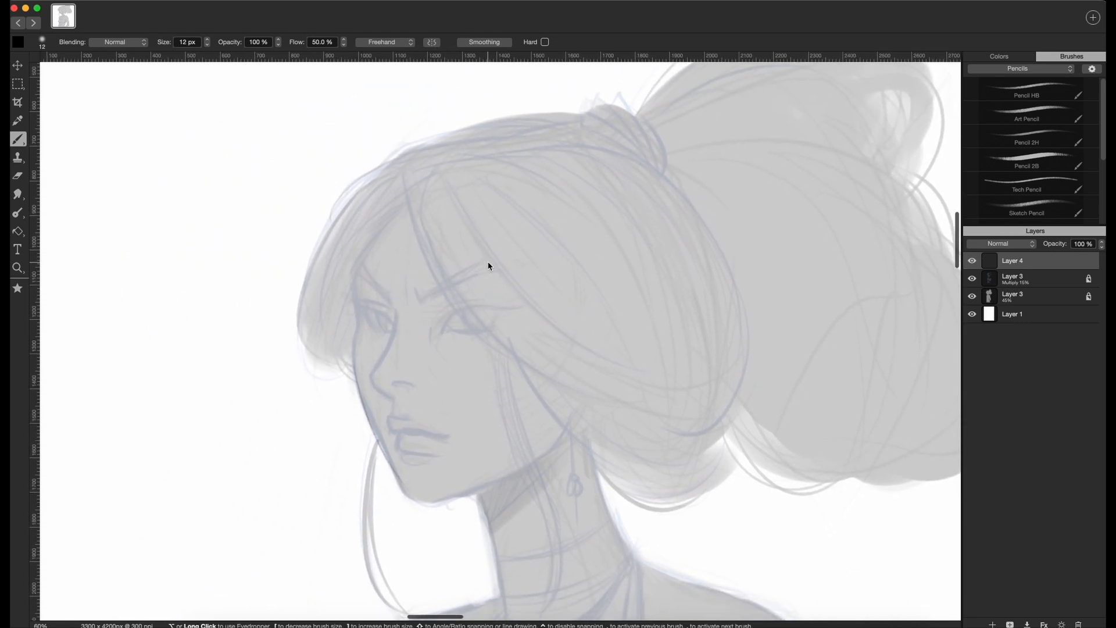
scroll(488, 266, "down", 3)
scroll(488, 266, "left", 2)
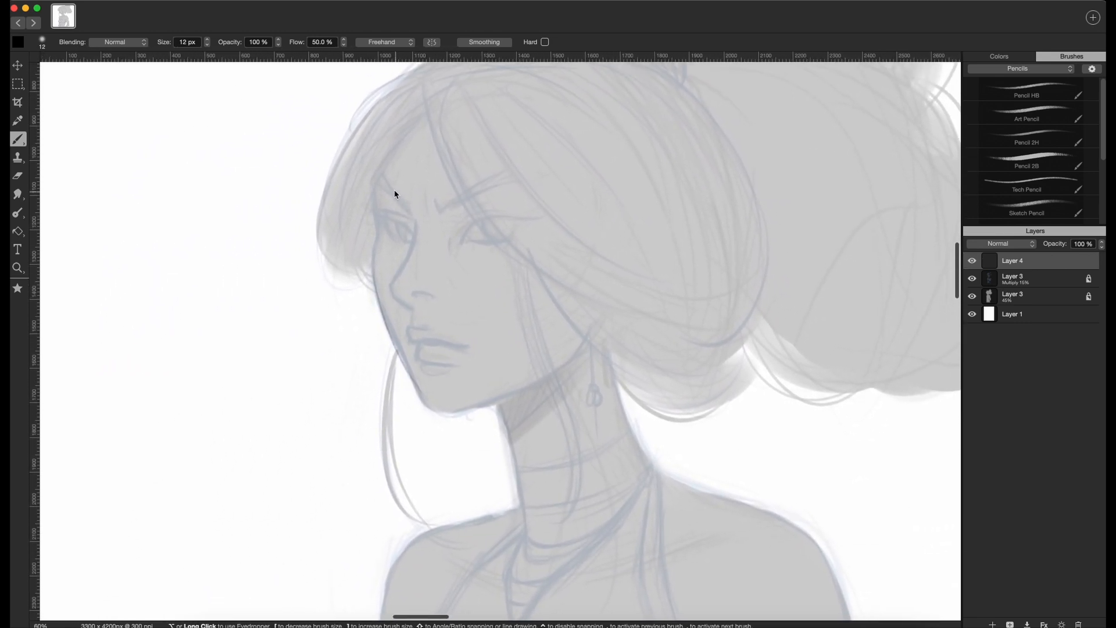
- Try pencil strokes along the figure's far eyebrow and undo them
left_click_drag(376, 176, 402, 209)
left_click_drag(383, 176, 409, 214)
key("super+z")
key("super+z")
key("super+z")
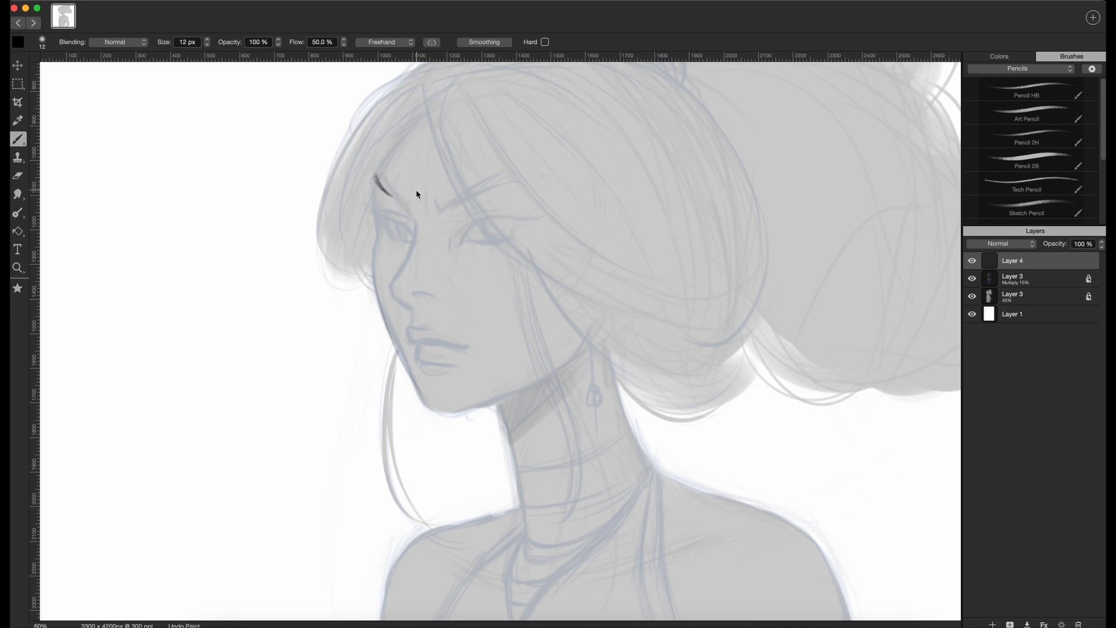
key("super+z")
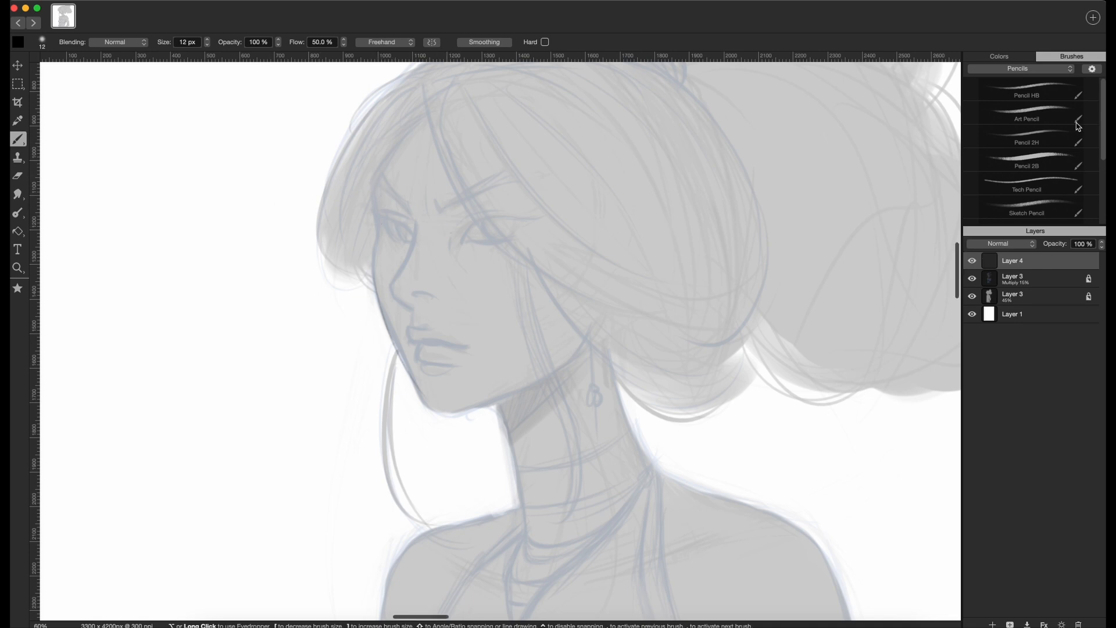
- Switch the brush library to the Pens category and select the Basic Pen
left_click(1063, 70)
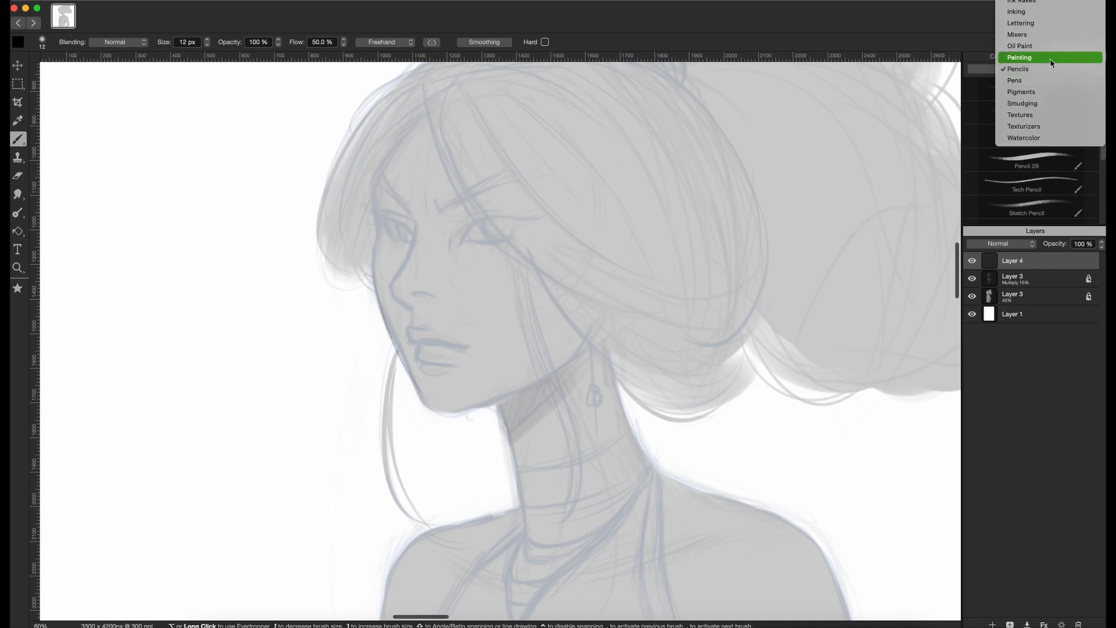
left_click(1062, 80)
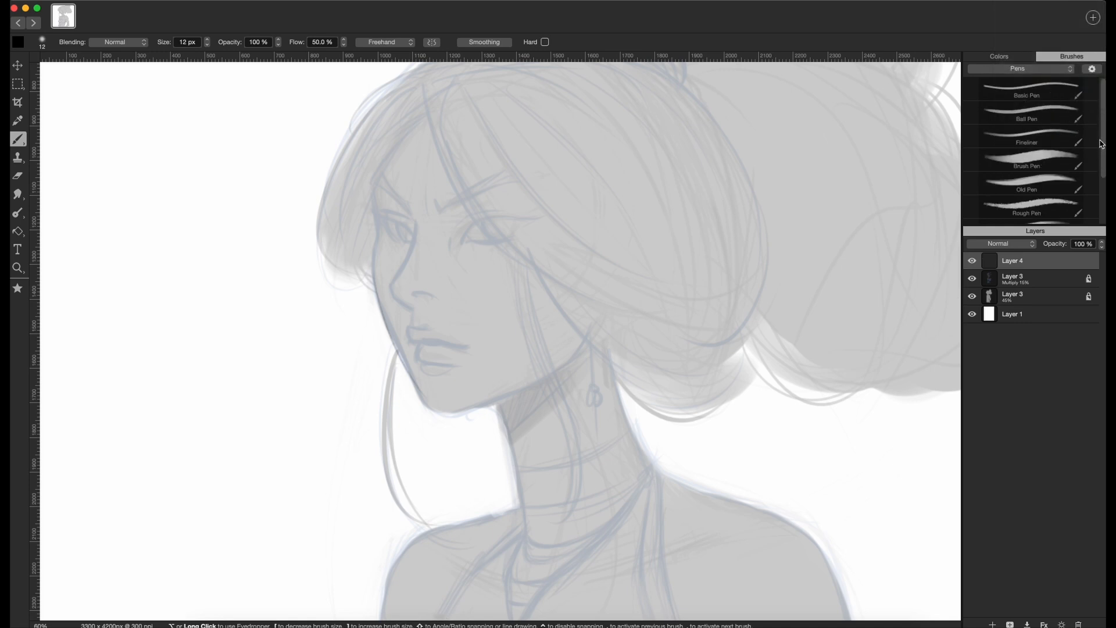
mouse_move(1103, 145)
left_mouse_down()
mouse_move(1105, 201)
mouse_move(1104, 145)
left_mouse_up()
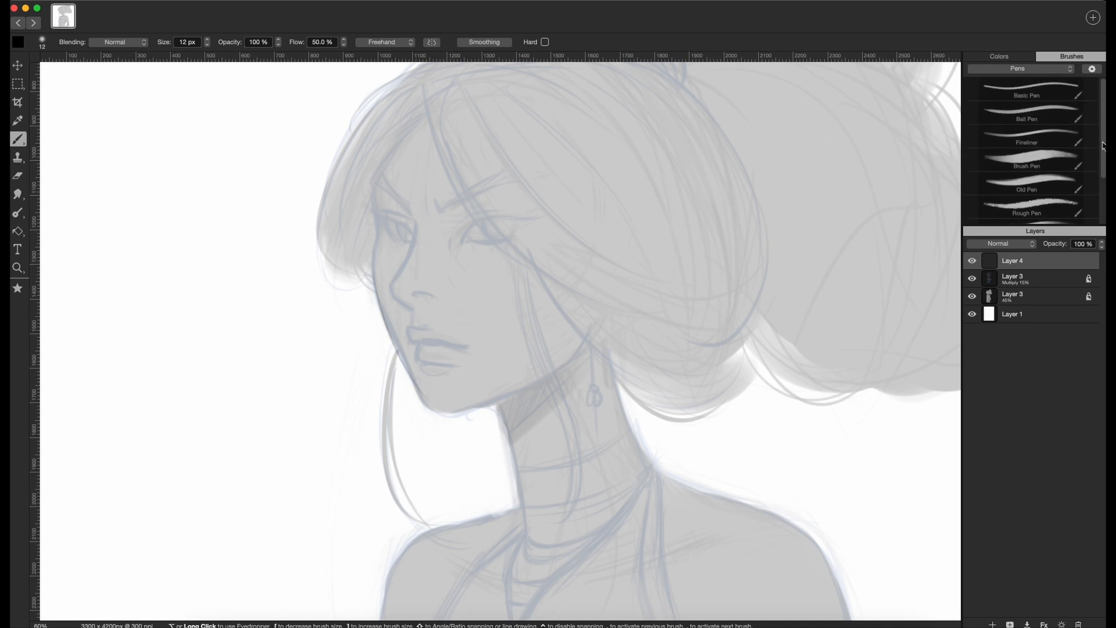
left_click(1038, 94)
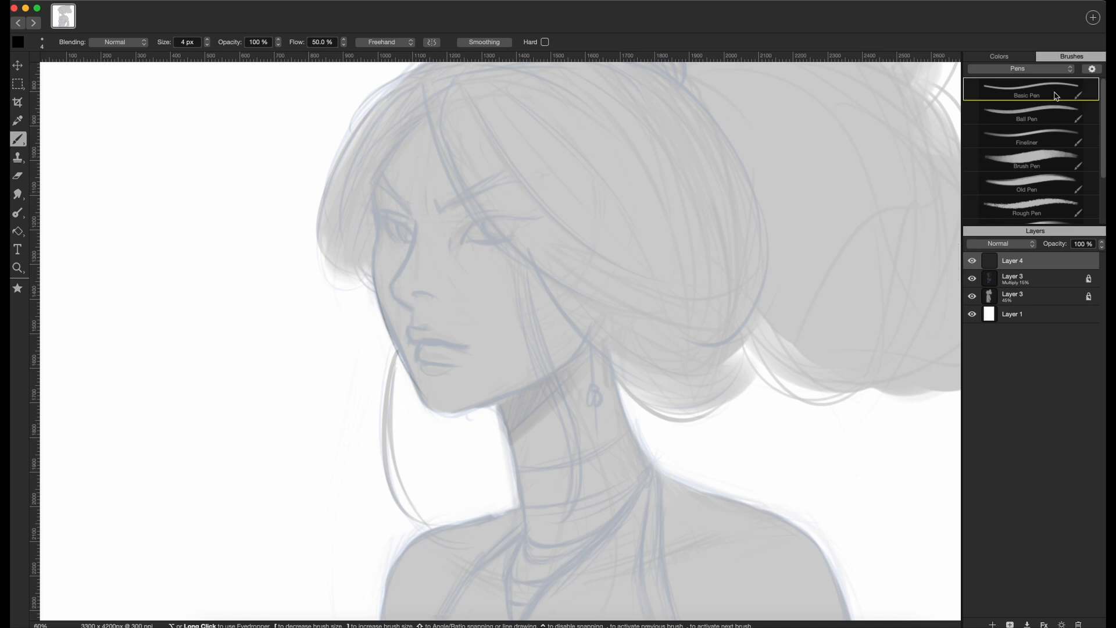
- Test the Basic Pen with a scribble across the eye area and undo it
left_click(1094, 70)
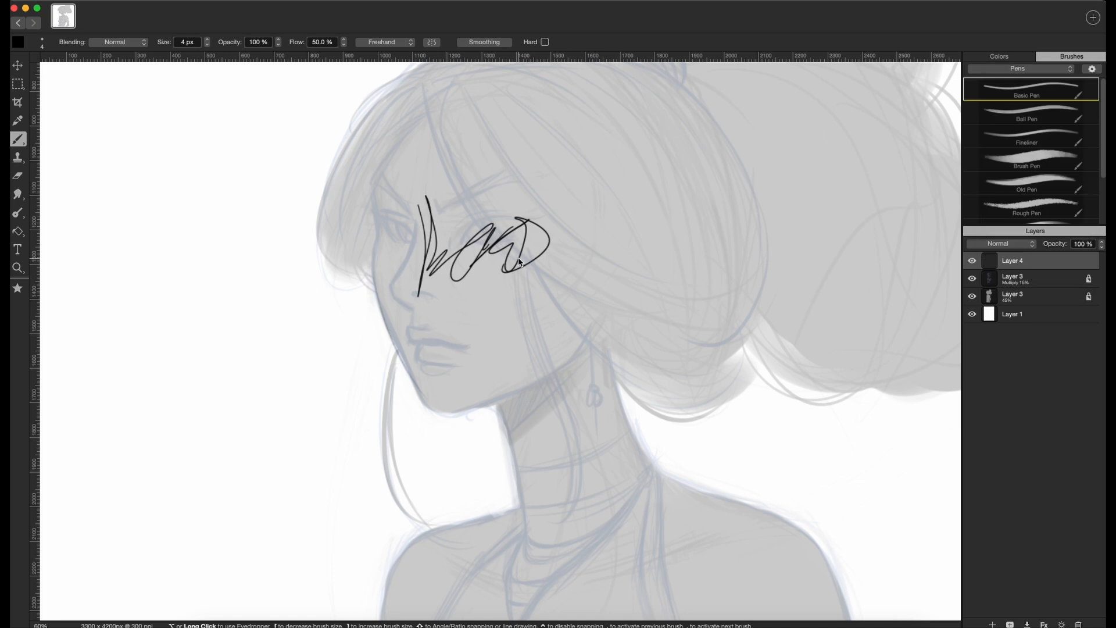
key("super+z")
key("super+z")
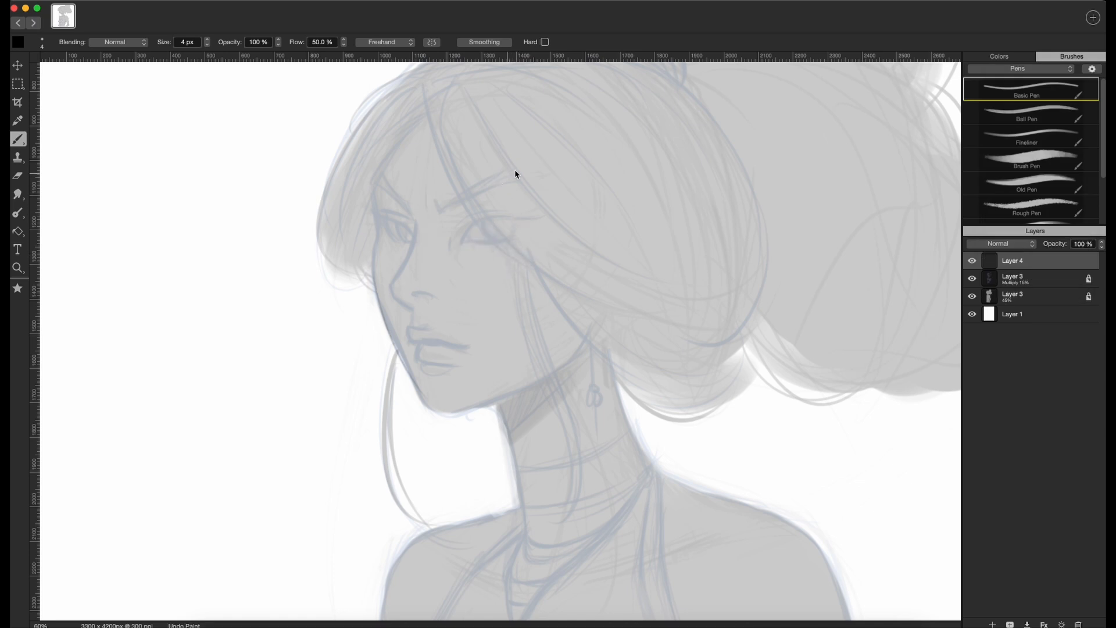
- Open the Brush Editor, show the Basic Pen's detailed settings and move the editor slightly higher
left_click(42, 42)
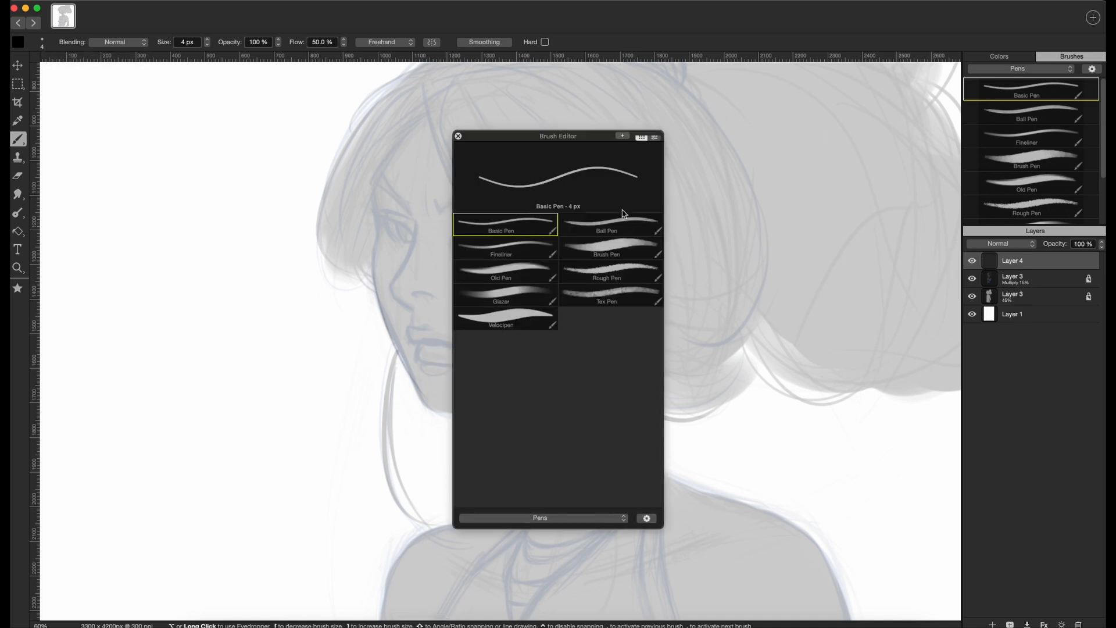
left_click(540, 240)
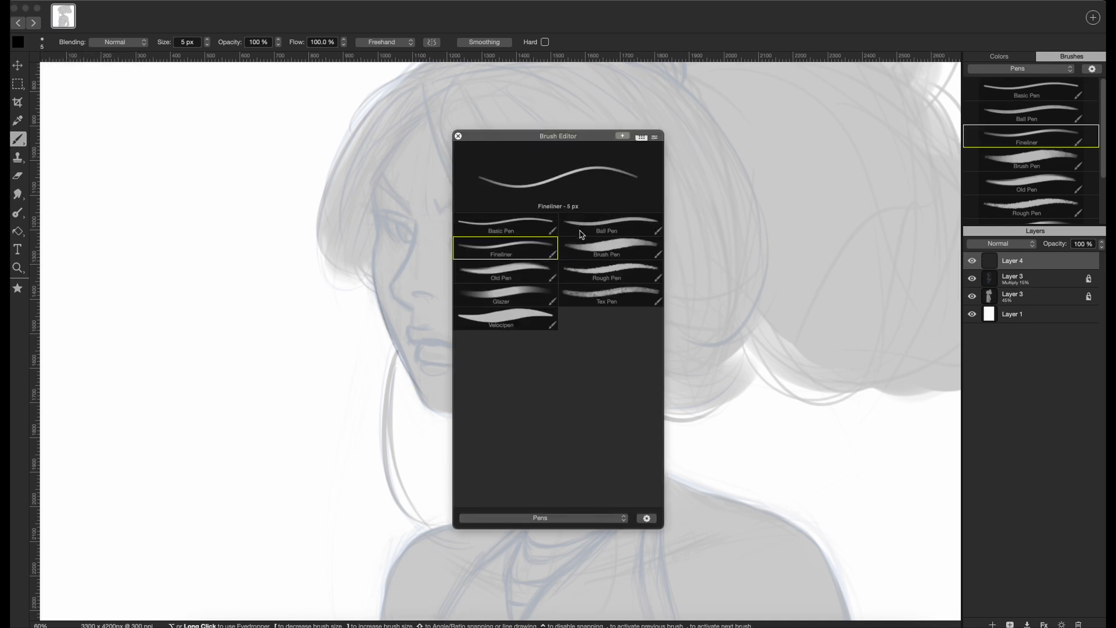
left_click(546, 227)
left_click(655, 138)
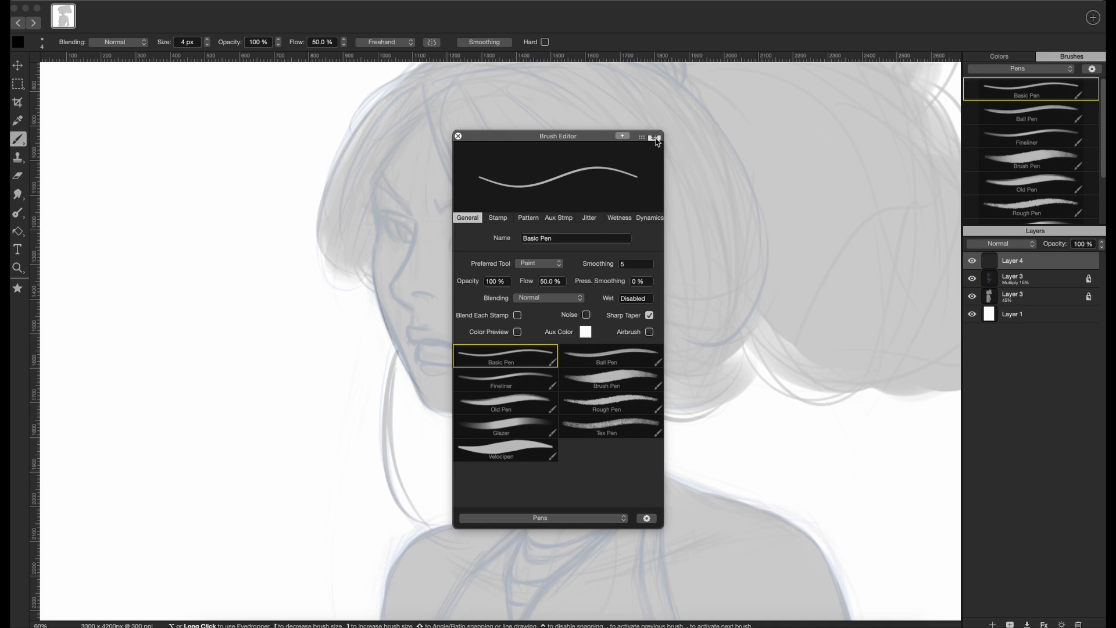
left_click_drag(581, 135, 578, 113)
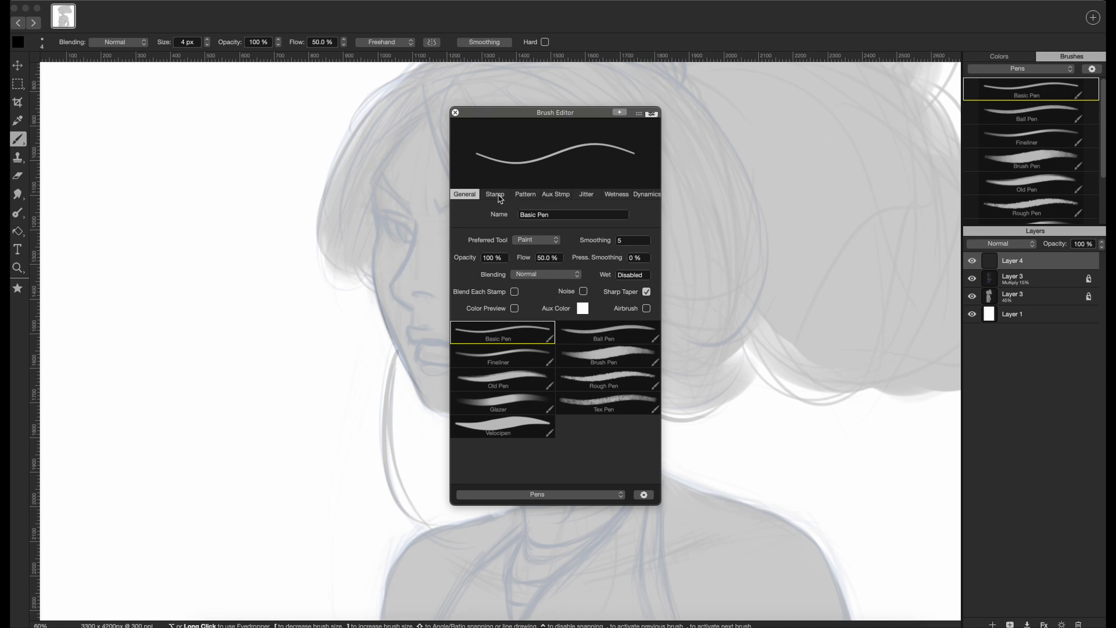
- Review the Basic Pen's stamp, pattern, auxiliary stamp, wetness and dynamics settings
left_click(501, 195)
left_click(527, 196)
left_click(568, 198)
left_click(616, 194)
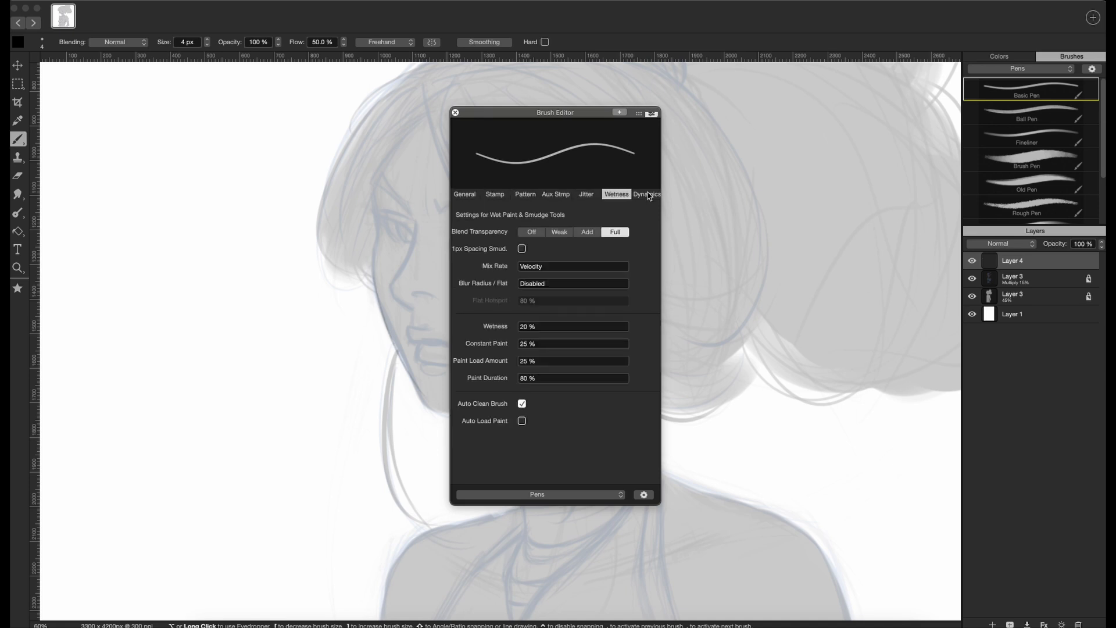
left_click(646, 194)
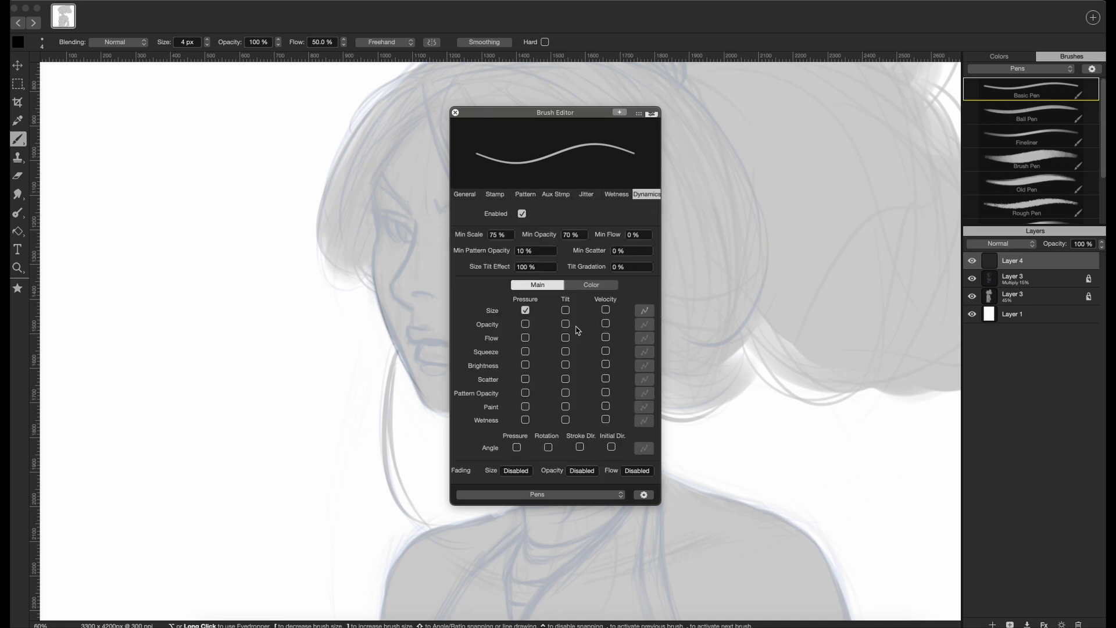
- Clear the Min Scale value in the Basic Pen's dynamics and return to its general settings
left_click_drag(500, 235, 495, 241)
key("BackSpace")
key("Return")
left_click(465, 194)
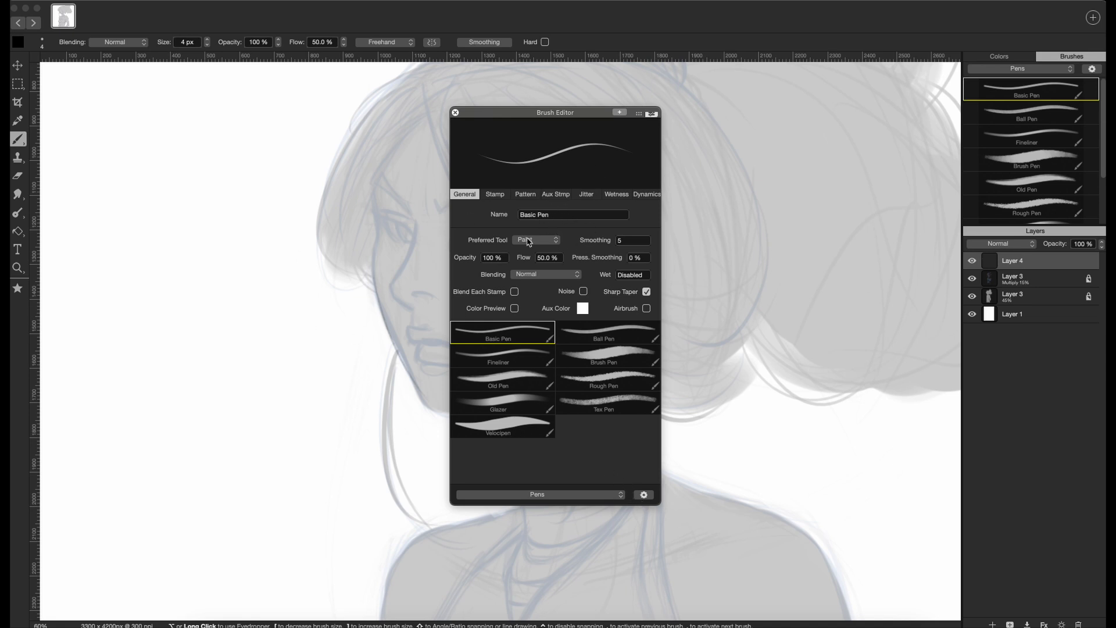
- Test the adjusted Basic Pen with a scribble beside the face and undo it
left_click(364, 276)
mouse_move(376, 228)
left_mouse_down()
mouse_move(372, 289)
mouse_move(386, 293)
mouse_move(397, 247)
mouse_move(341, 367)
mouse_move(405, 260)
mouse_move(392, 322)
mouse_move(399, 266)
mouse_move(405, 328)
left_mouse_up()
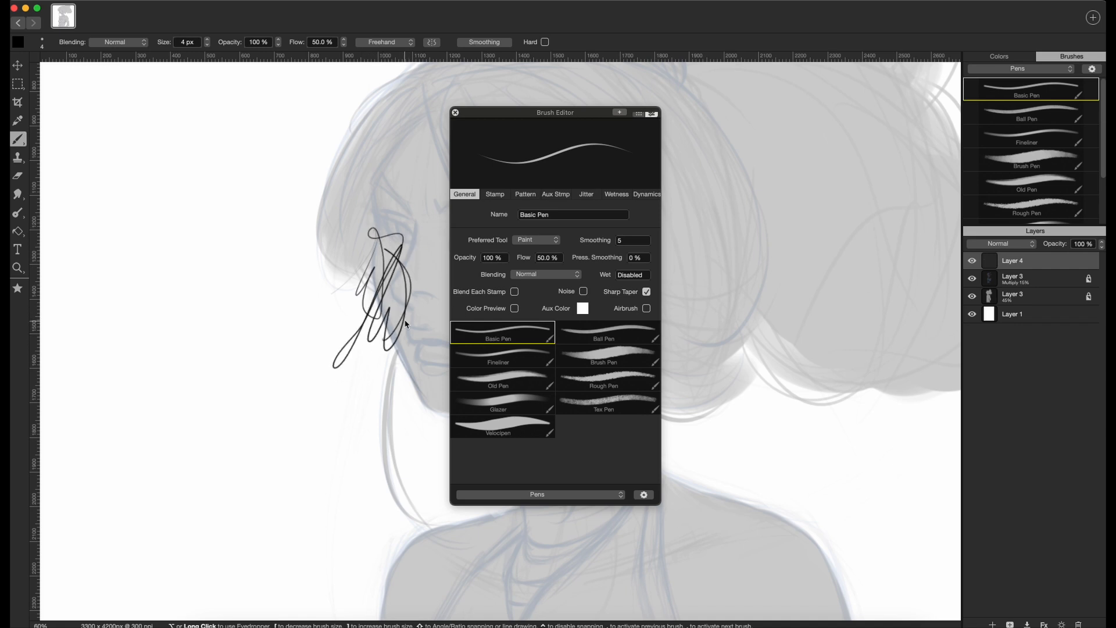
key("super+z")
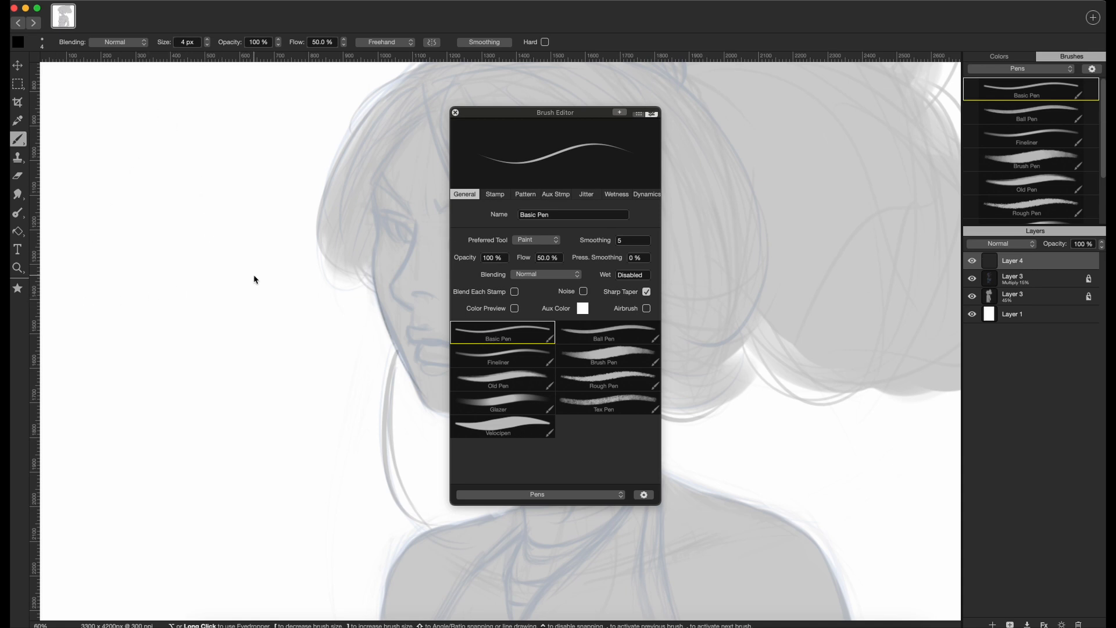
- Raise the Basic Pen's size to 10 px and test its stroke weight with scribbles over and beside the face
key("bracketright")
key("bracketright")
key("bracketright")
key("bracketright")
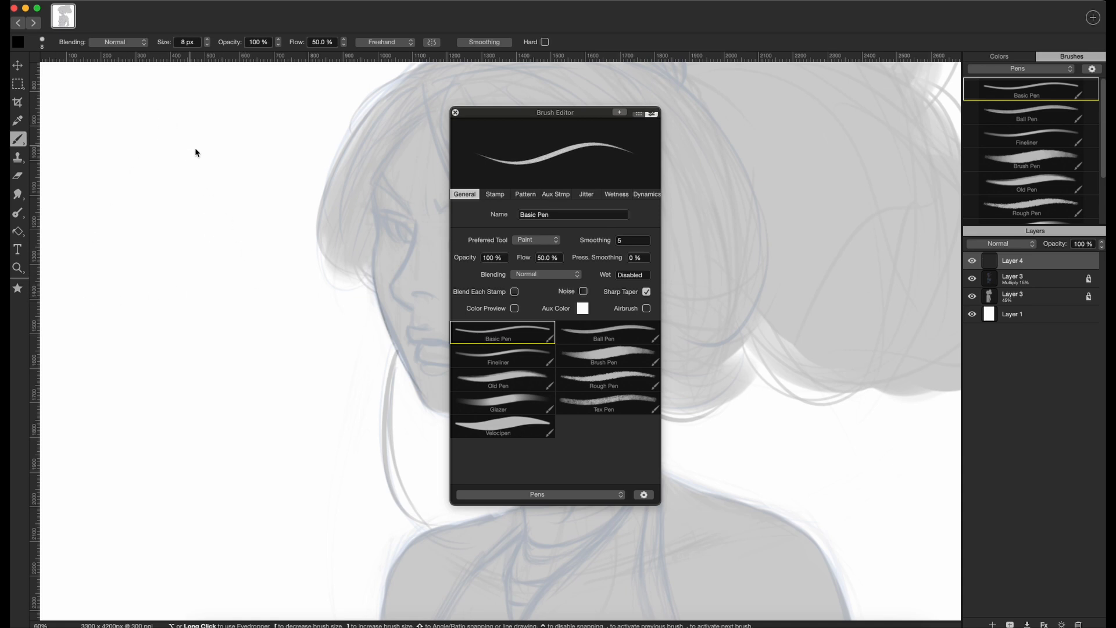
mouse_move(359, 239)
left_mouse_down()
mouse_move(347, 322)
mouse_move(374, 329)
mouse_move(377, 308)
mouse_move(384, 360)
left_mouse_up()
mouse_move(401, 301)
left_mouse_down()
mouse_move(412, 333)
mouse_move(405, 293)
mouse_move(337, 365)
mouse_move(416, 273)
left_mouse_up()
mouse_move(388, 298)
left_mouse_down()
mouse_move(418, 234)
mouse_move(373, 320)
left_mouse_up()
key("bracketright")
key("bracketright")
mouse_move(361, 247)
left_mouse_down()
mouse_move(384, 192)
mouse_move(326, 244)
mouse_move(361, 258)
left_mouse_up()
mouse_move(333, 165)
left_mouse_down()
mouse_move(226, 327)
mouse_move(353, 146)
mouse_move(307, 225)
mouse_move(310, 307)
mouse_move(319, 284)
mouse_move(336, 344)
mouse_move(260, 295)
mouse_move(339, 264)
mouse_move(352, 375)
left_mouse_up()
- Add the current 10 px Basic Pen to the favourite brushes without colour and undo the test scribbles
left_click(17, 288)
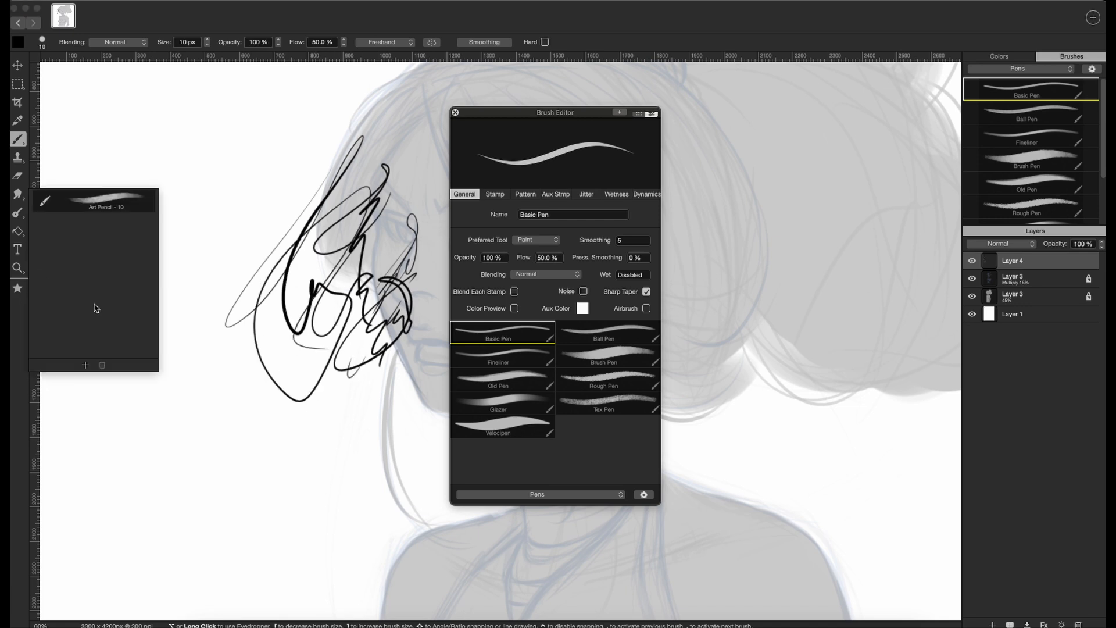
left_click(85, 365)
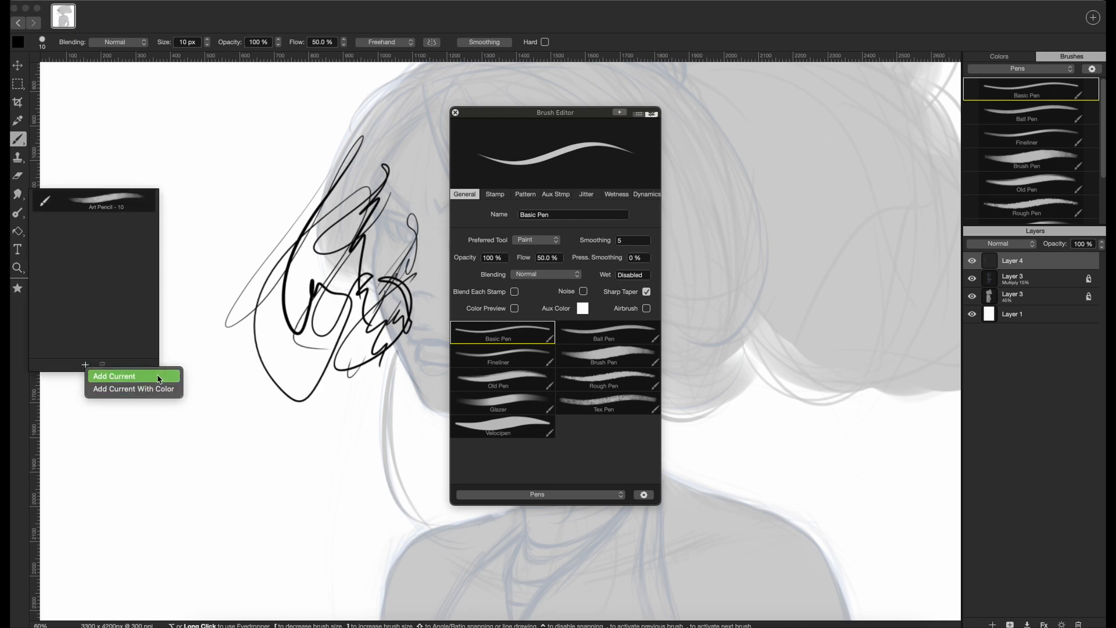
left_click(158, 376)
left_click(219, 352)
left_click(18, 289)
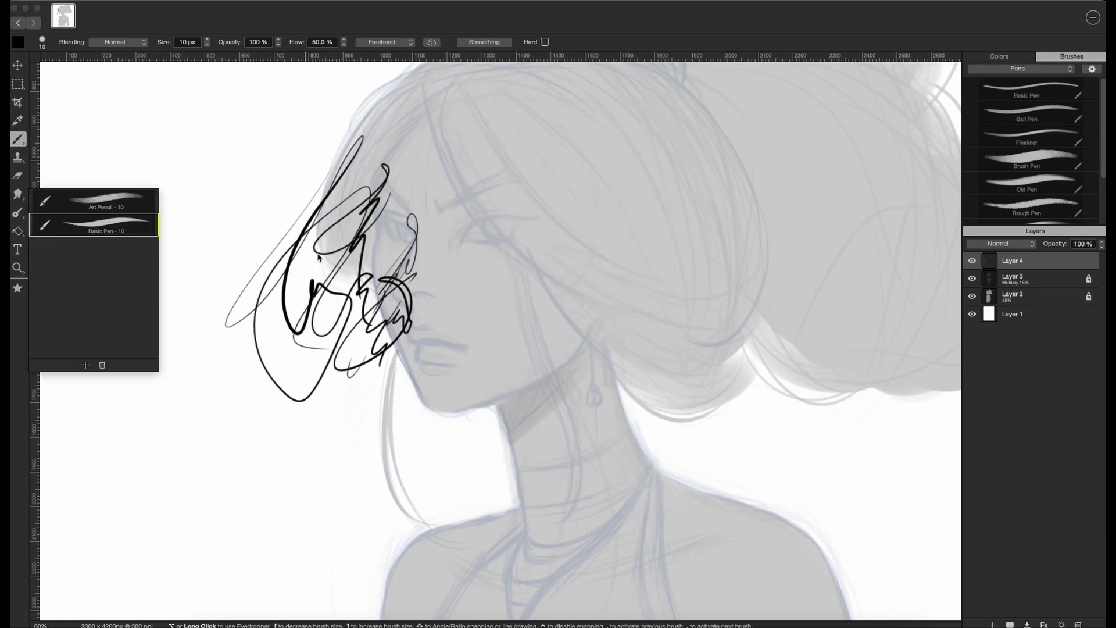
left_click(423, 281)
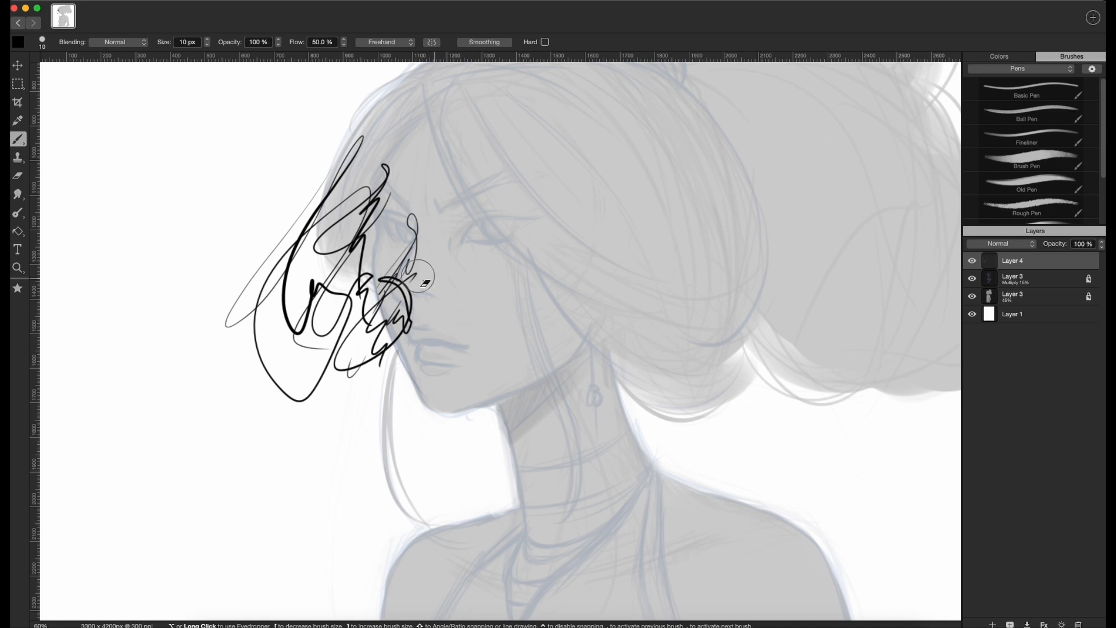
key("super+z")
key("super+z")
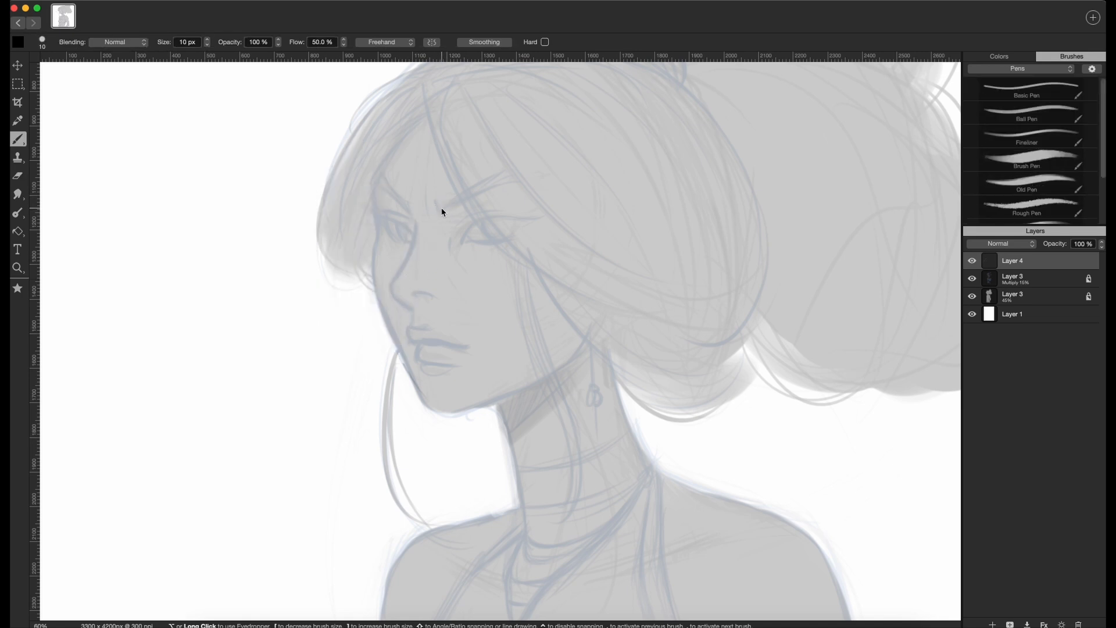
- Ink both eyebrows on Layer 4 with short hair-like strokes following the sketch
mouse_move(439, 202)
left_mouse_down()
mouse_move(440, 212)
mouse_move(455, 195)
mouse_move(533, 190)
left_mouse_up()
mouse_move(446, 204)
left_mouse_down()
mouse_move(488, 180)
mouse_move(446, 201)
mouse_move(486, 189)
mouse_move(462, 199)
left_mouse_up()
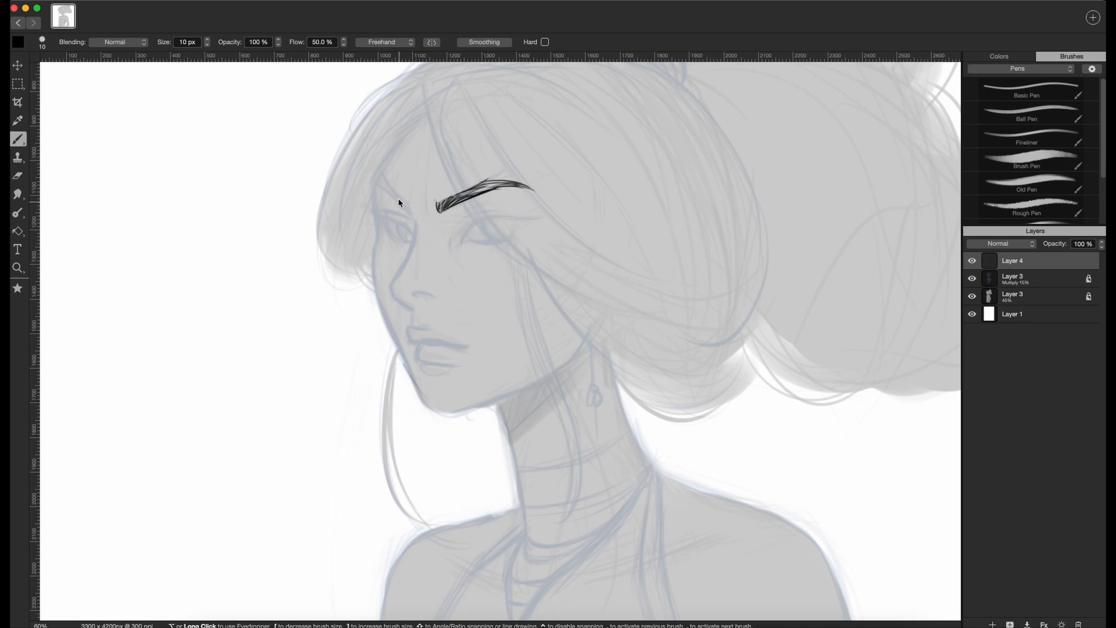
mouse_move(373, 181)
left_mouse_down()
mouse_move(409, 213)
mouse_move(374, 182)
mouse_move(399, 200)
left_mouse_up()
- Ink the fringe strand that falls from the parting past the far eyebrow to the side of the face
left_click_drag(370, 182, 422, 122)
key("super+z")
left_click_drag(426, 116, 345, 267)
mouse_move(423, 116)
left_mouse_down()
mouse_move(342, 242)
mouse_move(346, 271)
left_mouse_up()
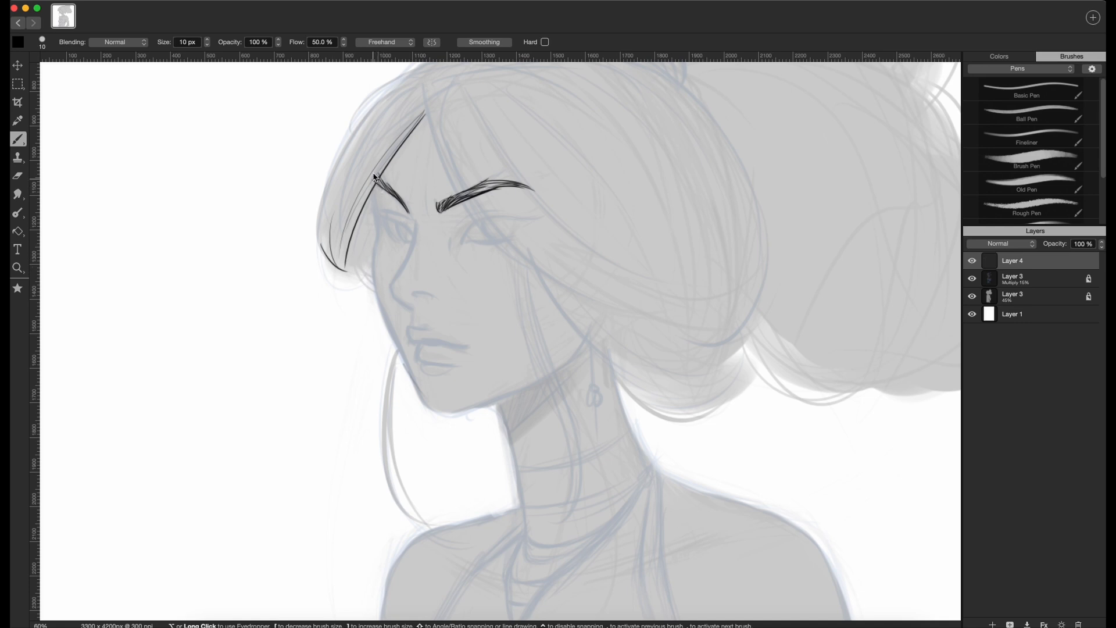
- Ink the face contour from the far brow down the cheek, around the chin and along the jaw, redoing unsatisfactory strokes
left_click_drag(373, 192, 396, 340)
left_click_drag(380, 299, 413, 373)
key("super+z")
left_click_drag(381, 303, 423, 406)
key("super+z")
mouse_move(409, 368)
left_mouse_down()
mouse_move(427, 404)
mouse_move(456, 408)
mouse_move(425, 411)
mouse_move(452, 414)
left_mouse_up()
key("super+z")
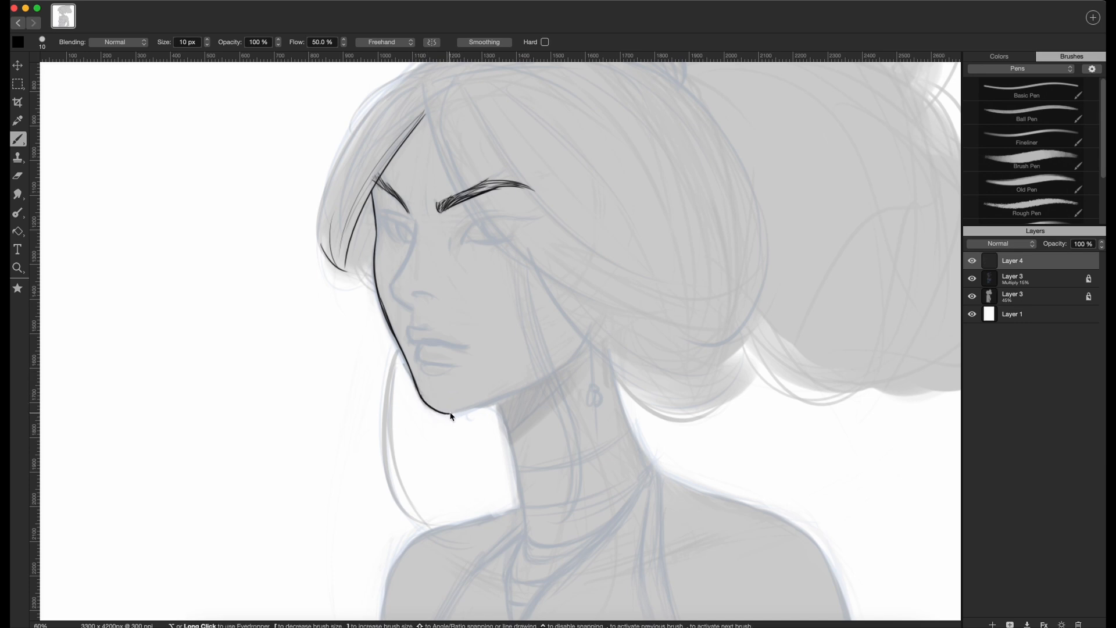
left_click_drag(450, 413, 511, 392)
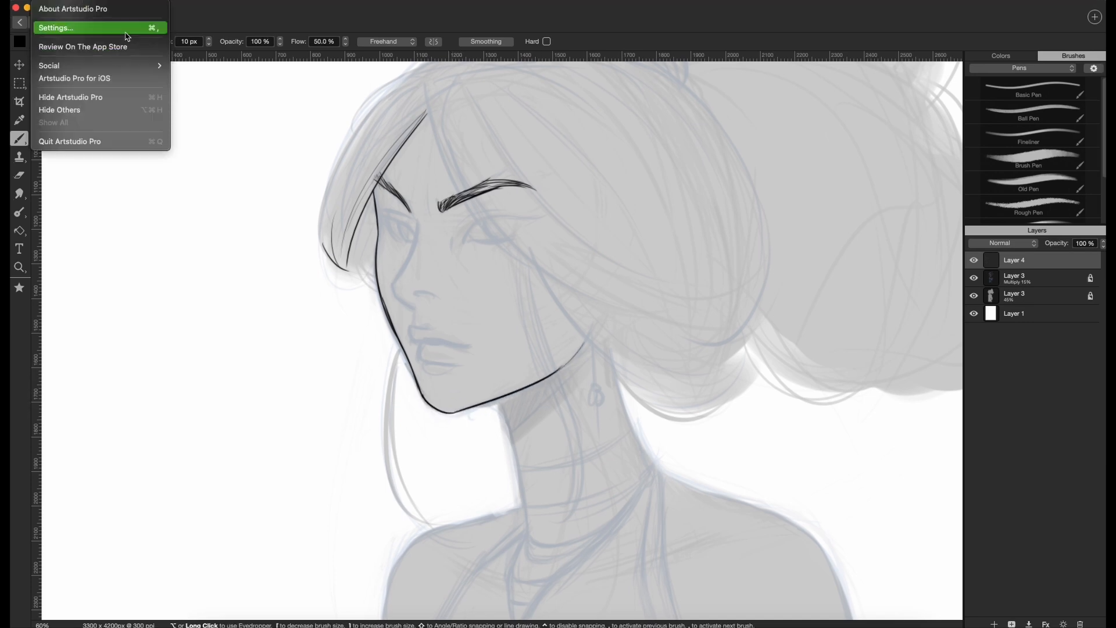
- Open the application settings
left_click(126, 31)
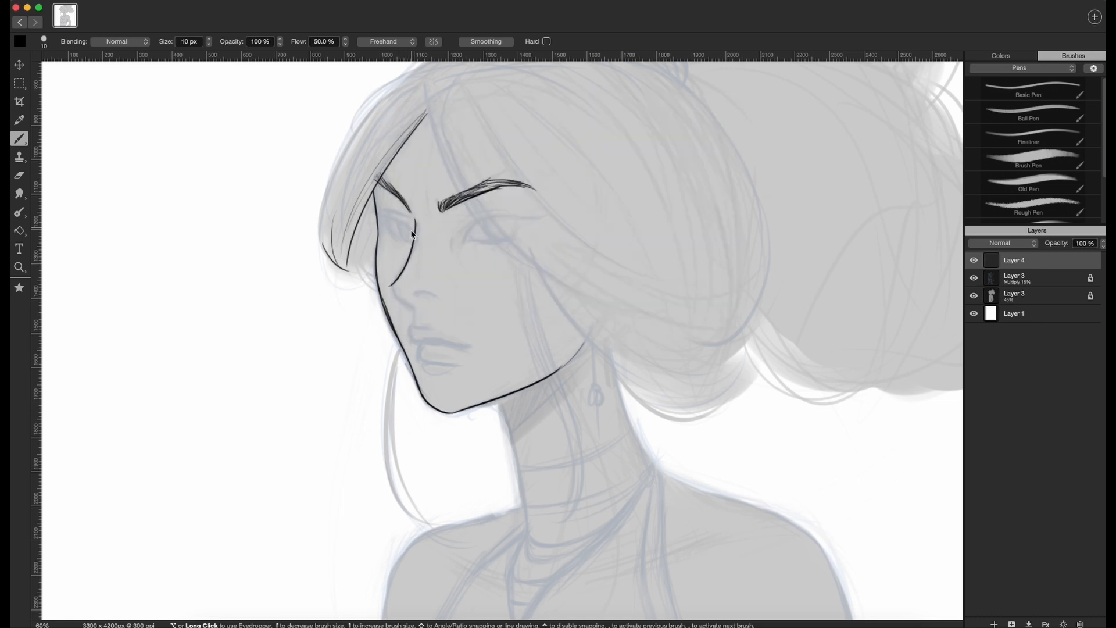
- Redraw the nose bridge line and ink the underside of the nose, the upper lip and the mouth line
key("super+z")
left_click_drag(416, 219, 389, 283)
left_click_drag(390, 282, 413, 308)
left_click_drag(455, 350, 467, 347)
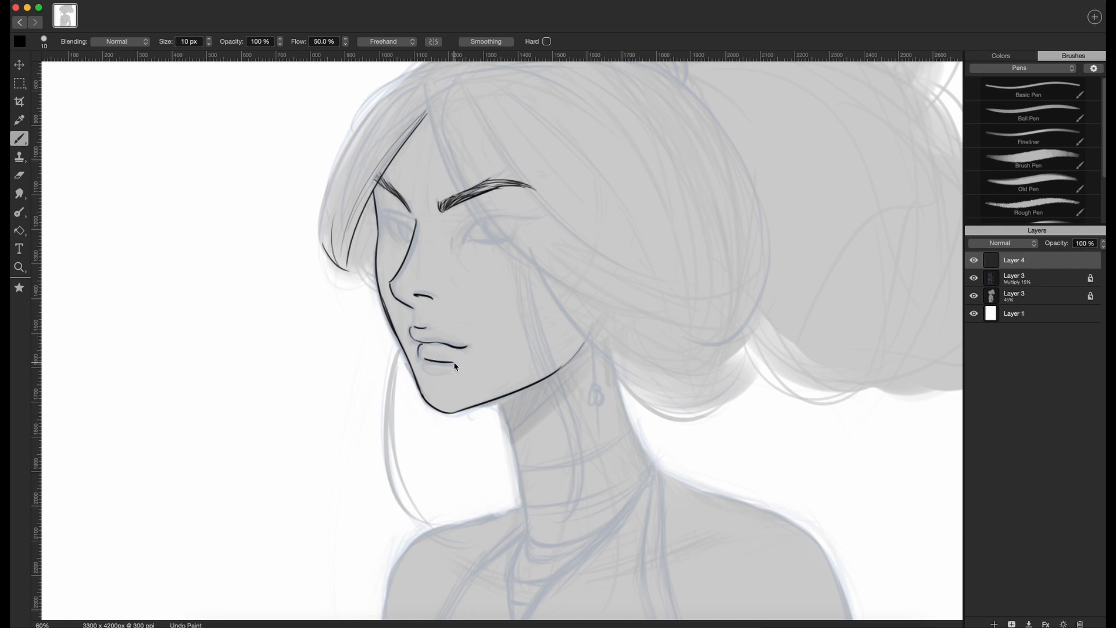
- Undo and redraw the lower lip strokes until they follow the sketched shape
key("super+z")
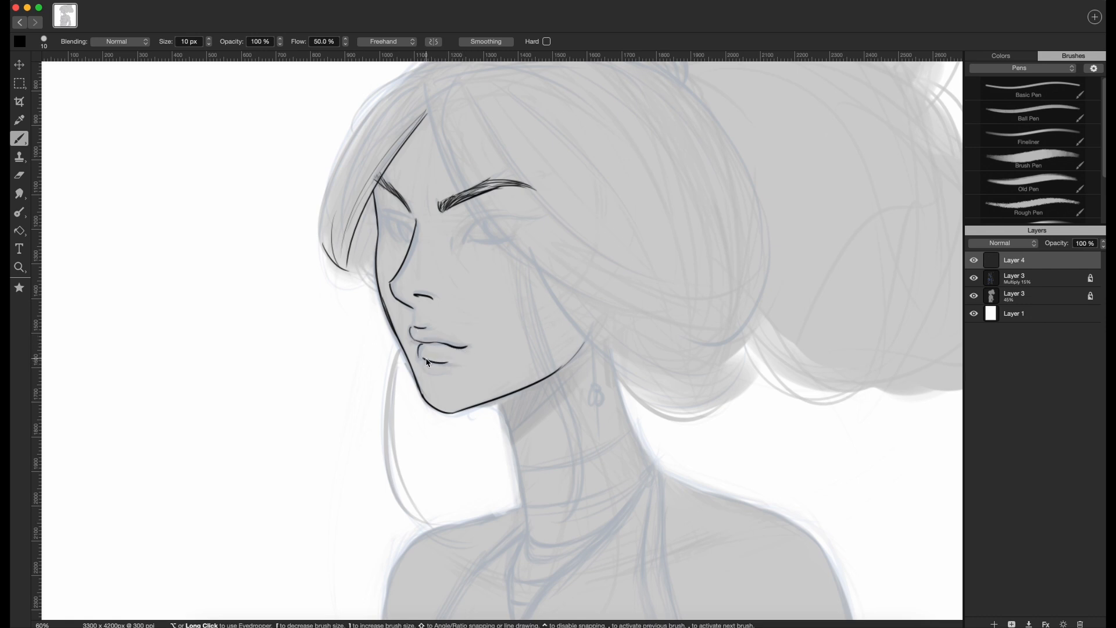
left_click_drag(421, 356, 448, 364)
key("super+z")
left_click_drag(421, 354, 427, 345)
key("super+z")
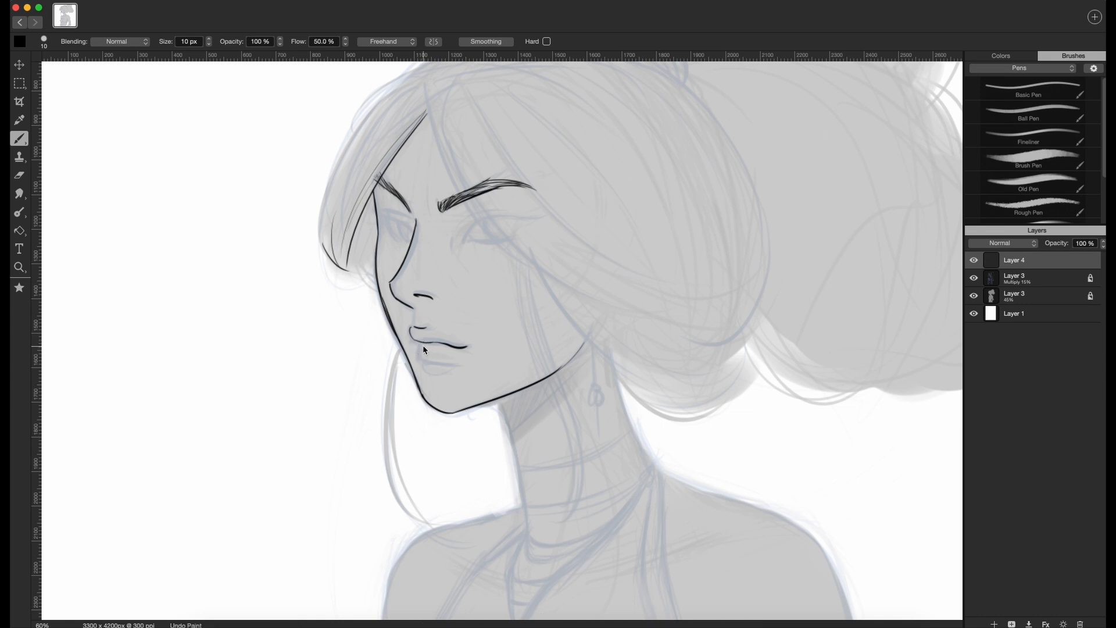
left_click_drag(420, 346, 465, 364)
key("super+z")
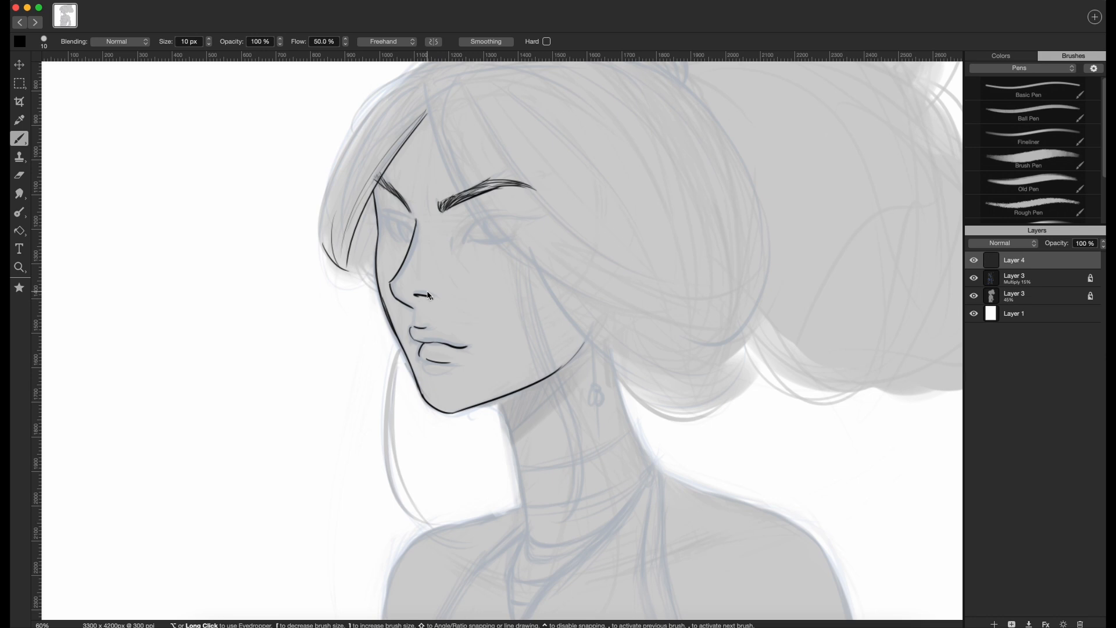
- Trim the upper end of the nose bridge line with the Hard Eraser and return to the paint brush
key("e")
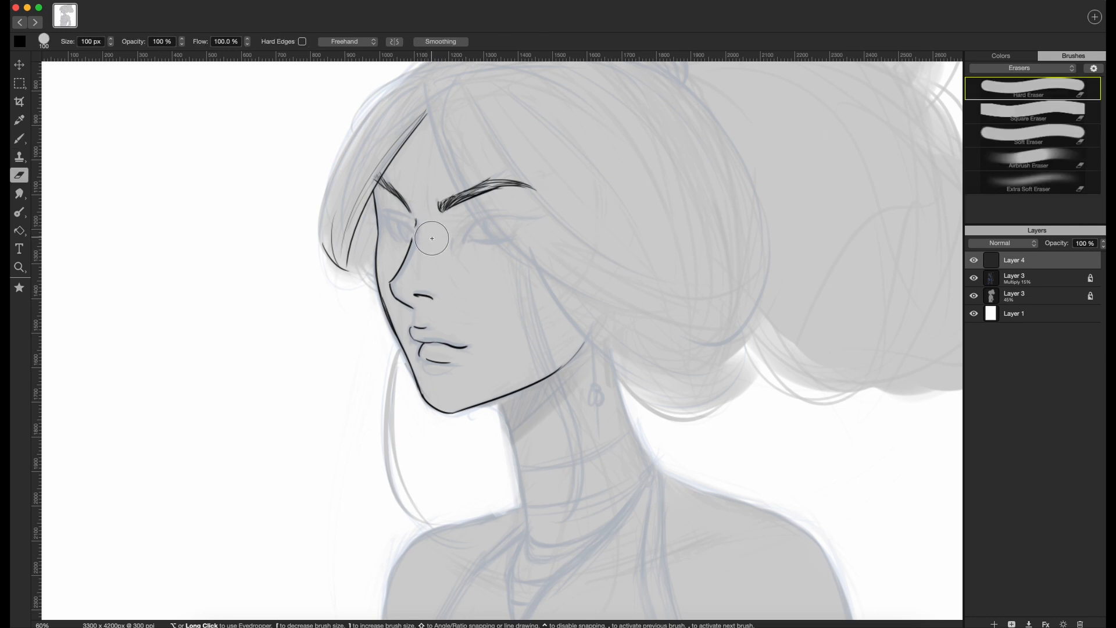
left_click_drag(433, 242, 430, 227)
key("b")
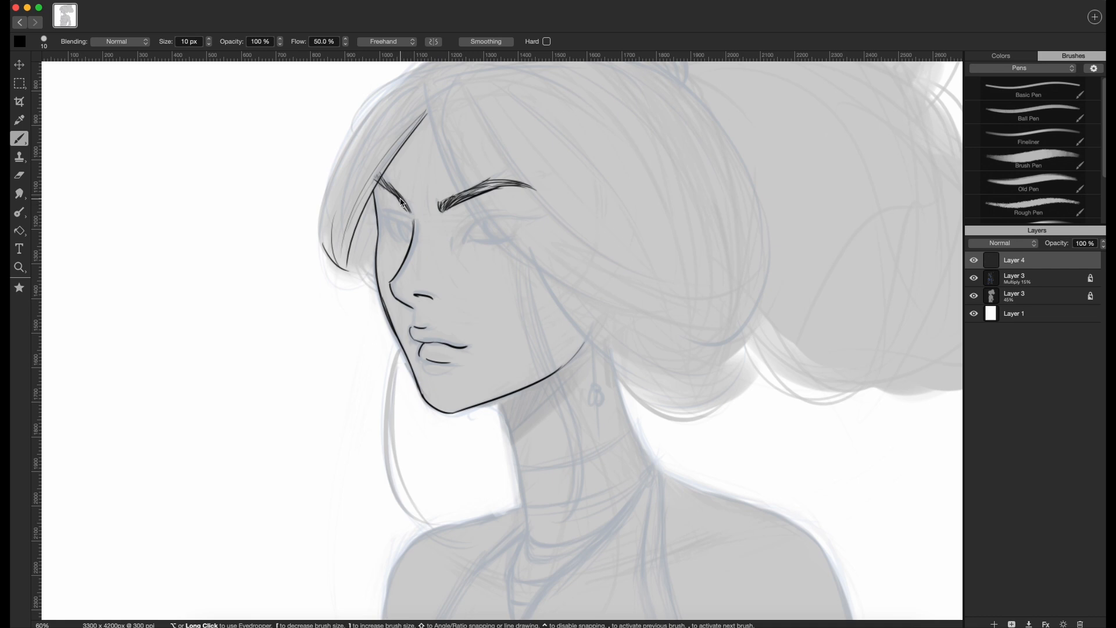
- Touch up the far eyebrow and the hair beside the face, and ink the near eye with its iris
left_click_drag(408, 211, 417, 221)
left_click_drag(370, 203, 356, 269)
mouse_move(465, 241)
left_mouse_down()
mouse_move(527, 222)
mouse_move(501, 239)
left_mouse_up()
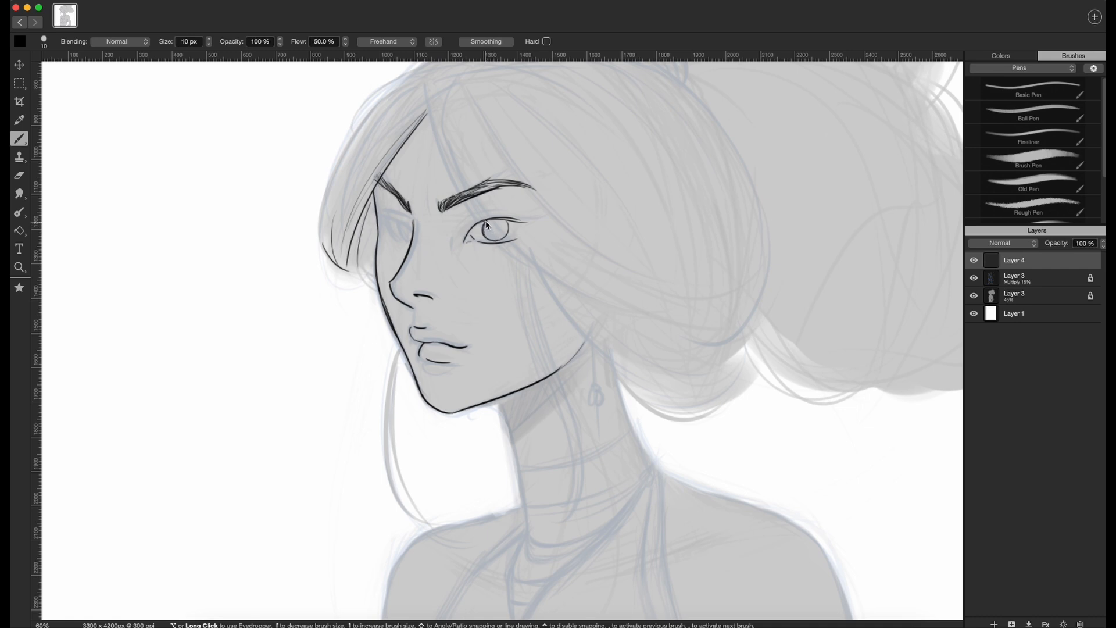
- Try several long curved pen strokes of varying thickness across the hair and undo each of them
mouse_move(602, 254)
left_mouse_down()
mouse_move(756, 183)
mouse_move(616, 294)
mouse_move(747, 249)
mouse_move(651, 378)
left_mouse_up()
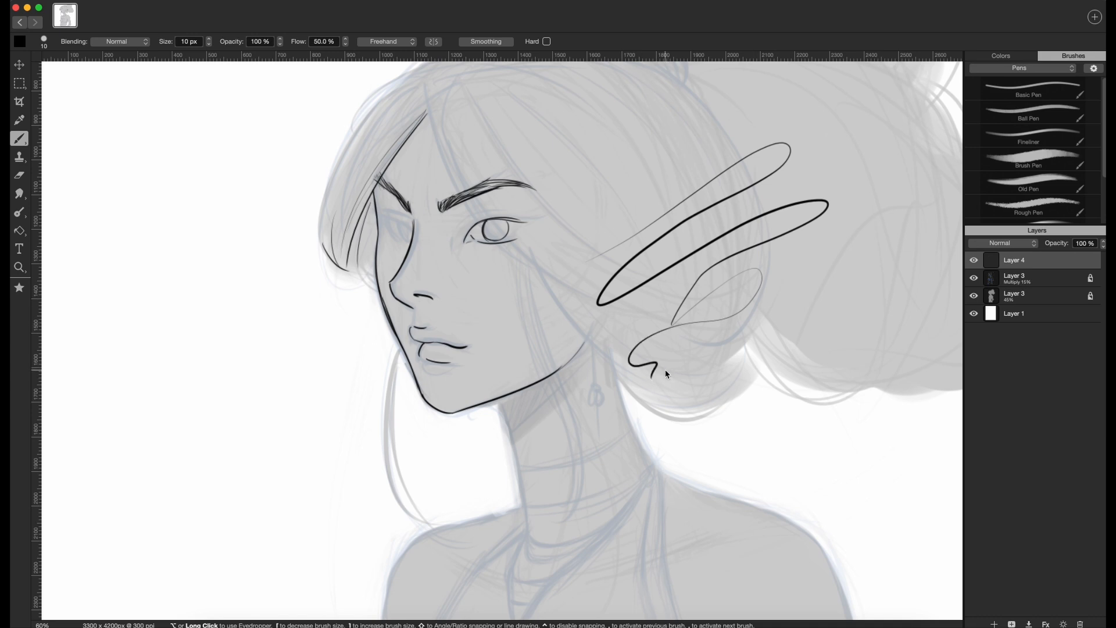
key("super+z")
mouse_move(672, 204)
left_mouse_down()
mouse_move(573, 267)
mouse_move(674, 250)
mouse_move(567, 311)
left_mouse_up()
key("super+z")
key("super+z")
left_click_drag(670, 198, 555, 317)
key("super+z")
left_click_drag(674, 193, 555, 300)
key("super+z")
left_click_drag(670, 196, 569, 289)
key("super+z")
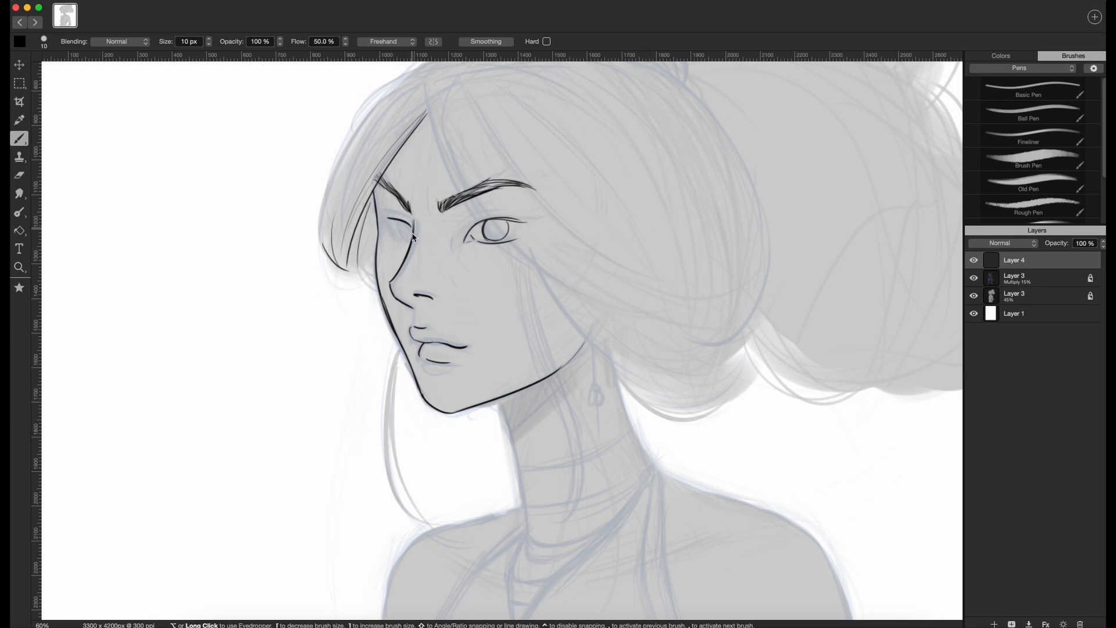
- Ink the far eye with its iris and add eyelid lines above both eyes, undoing the surplus strokes
left_click_drag(391, 226, 400, 239)
mouse_move(389, 216)
left_mouse_down()
mouse_move(470, 229)
mouse_move(509, 216)
left_mouse_up()
left_click_drag(389, 212, 411, 220)
key("super+z")
key("super+z")
left_click_drag(375, 184, 380, 236)
- Ink the outer contour of the hair on the far side of the face
scroll(523, 261, "up", 3)
scroll(523, 259, "up", 5)
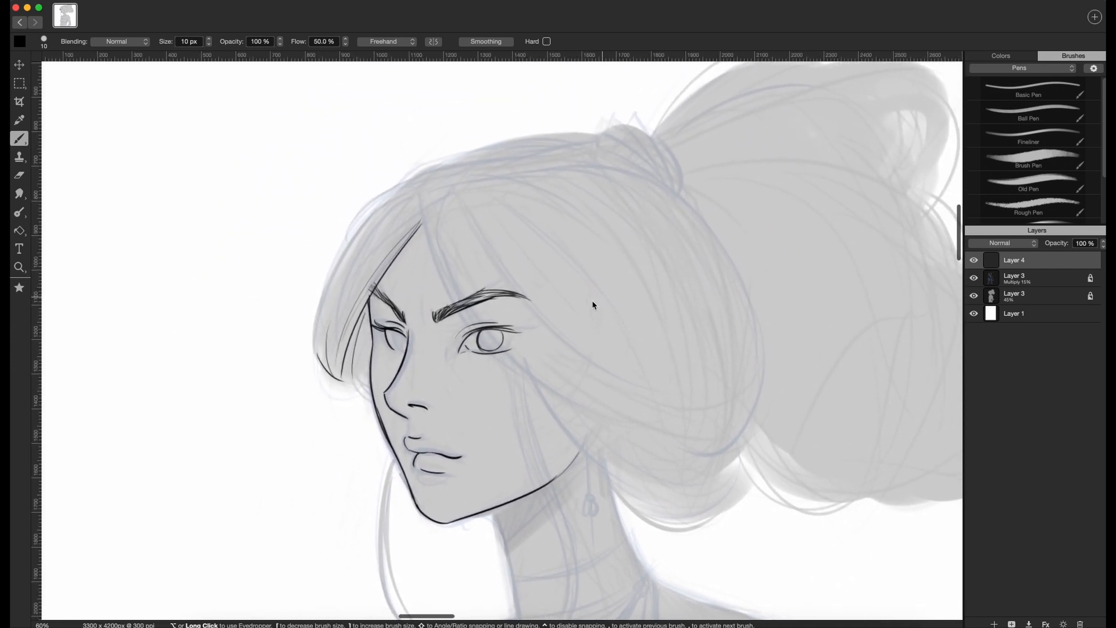
mouse_move(398, 196)
left_mouse_down()
mouse_move(311, 339)
mouse_move(381, 221)
mouse_move(344, 292)
left_mouse_up()
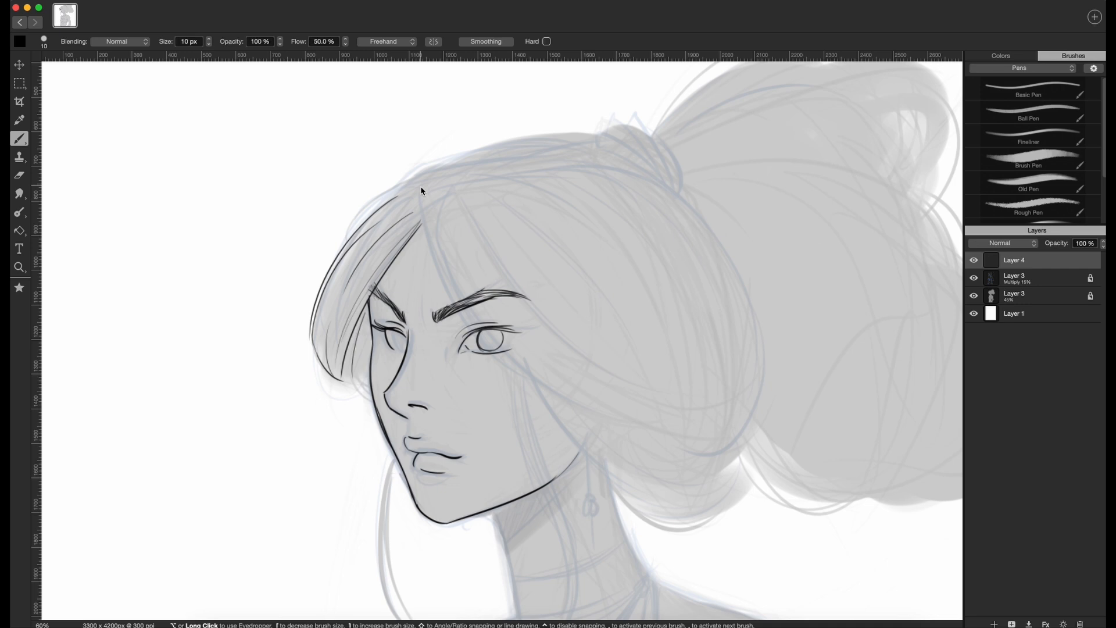
left_click_drag(417, 194, 533, 379)
left_click_drag(424, 192, 497, 350)
key("super+z")
key("super+z")
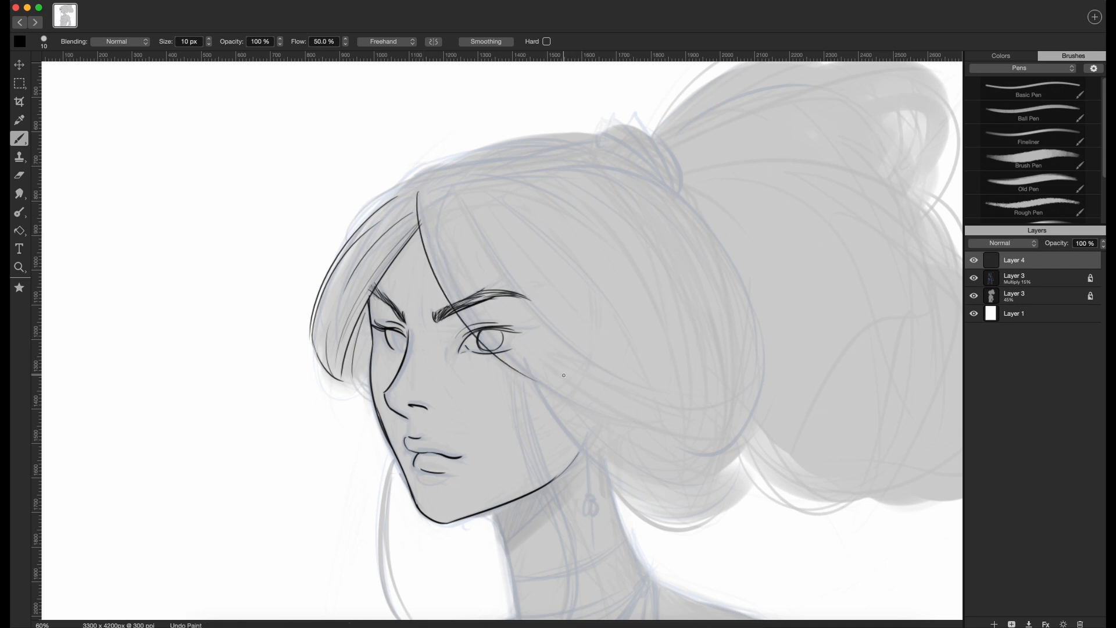
- Switch to the eraser, choose the Soft Eraser and reduce its size to 50 px
key("e")
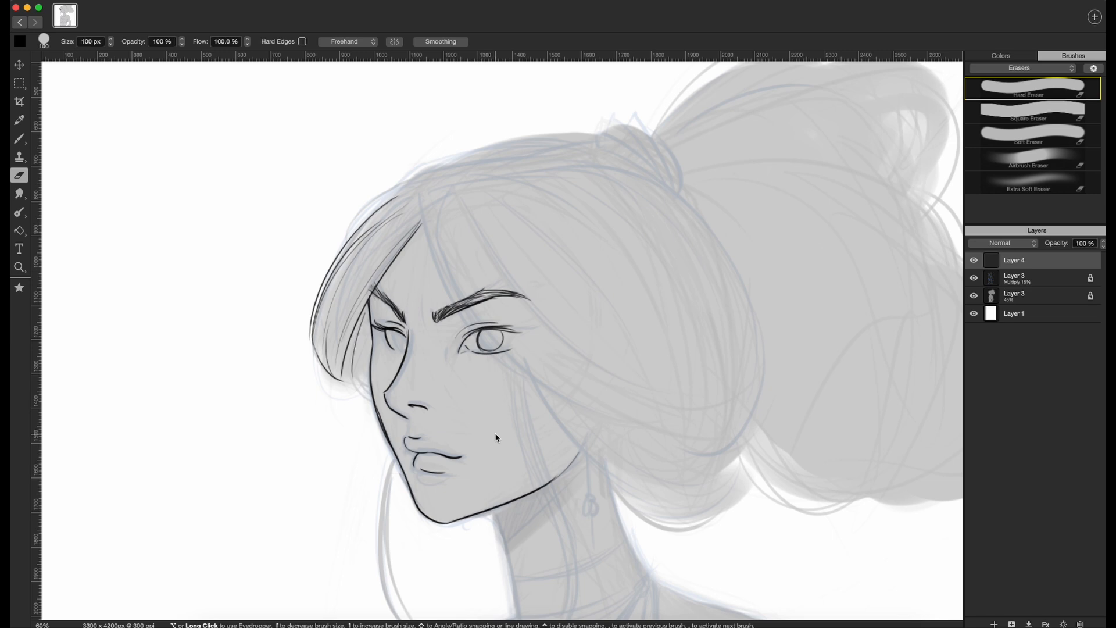
key("b")
left_click(21, 178)
left_click(1042, 160)
left_click(1046, 136)
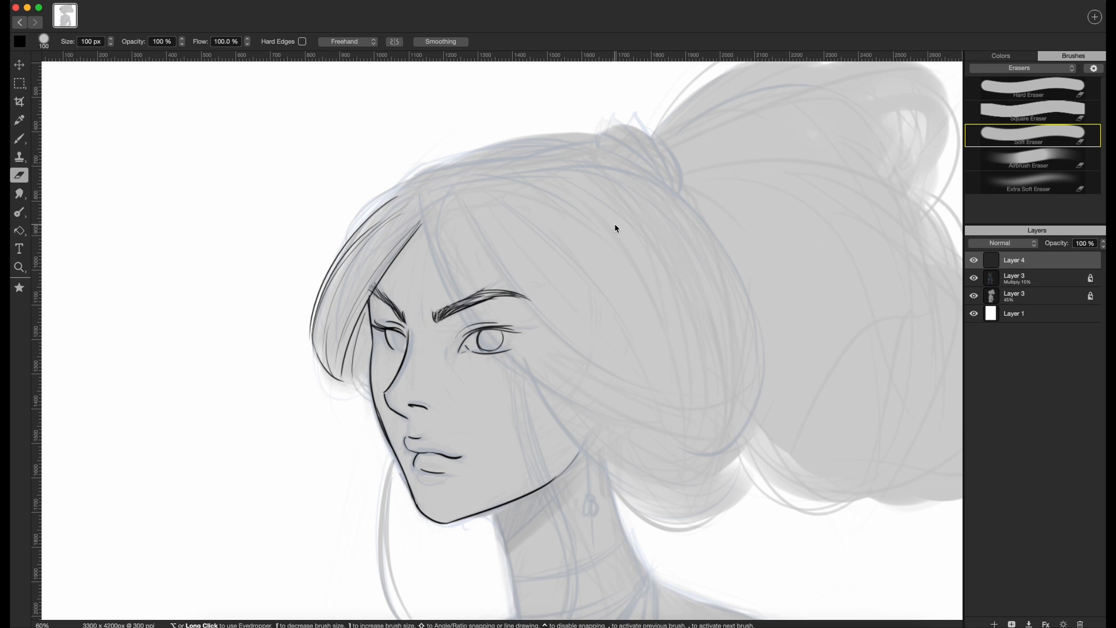
key("bracketleft")
key("bracketleft")
key("bracketleft")
key("bracketleft")
key("bracketleft")
- Review the application's General and Interface settings, including the cursor options, and close them
left_click(46, 6)
left_click(58, 28)
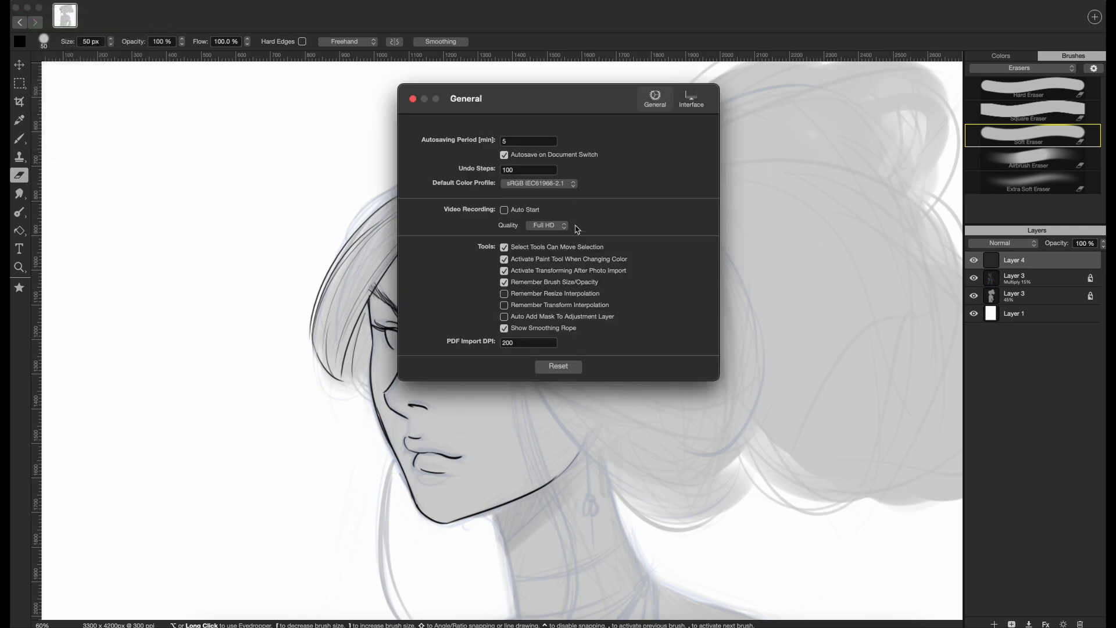
left_click(691, 99)
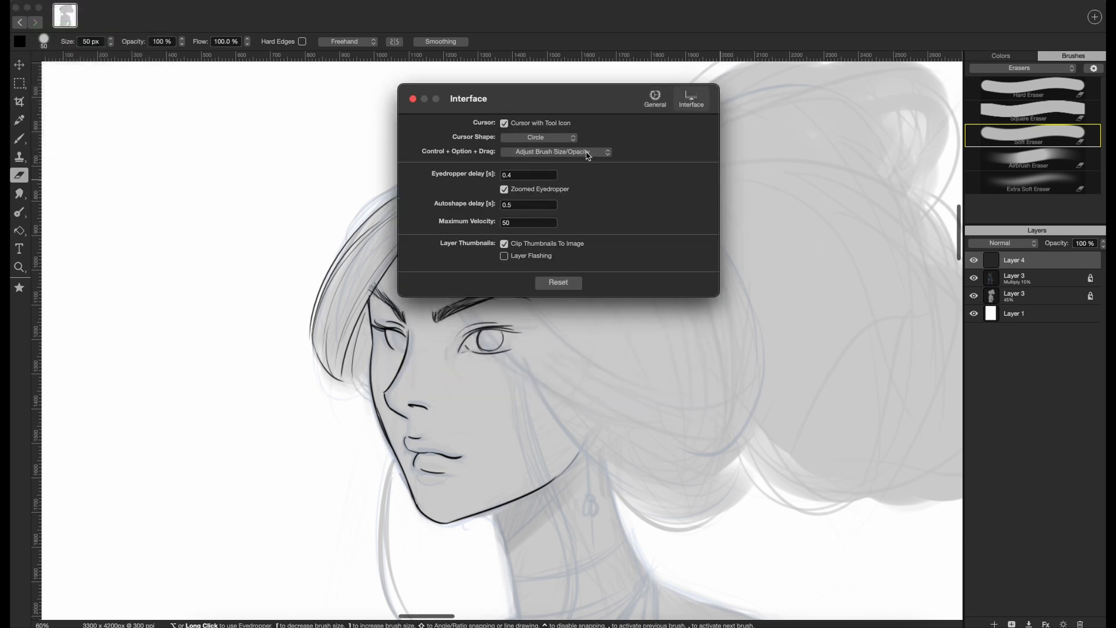
left_click(413, 99)
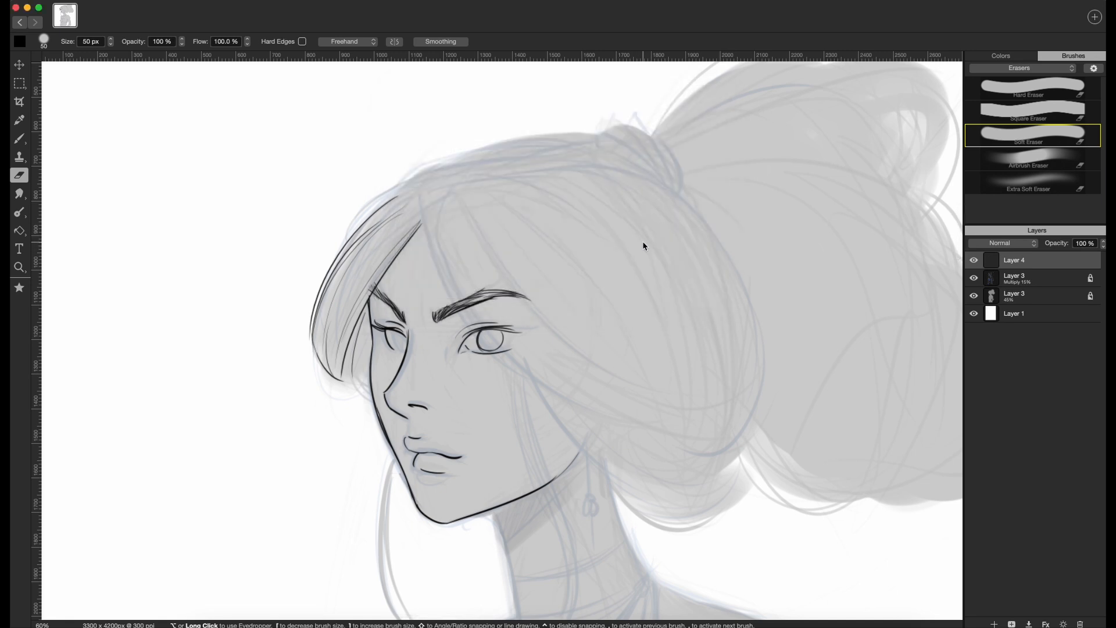
- Return to the paint brush and save the drawing as Empress sketch, an Artstudio Pro Document Zipped, in 2025 Native PSDs
key("b")
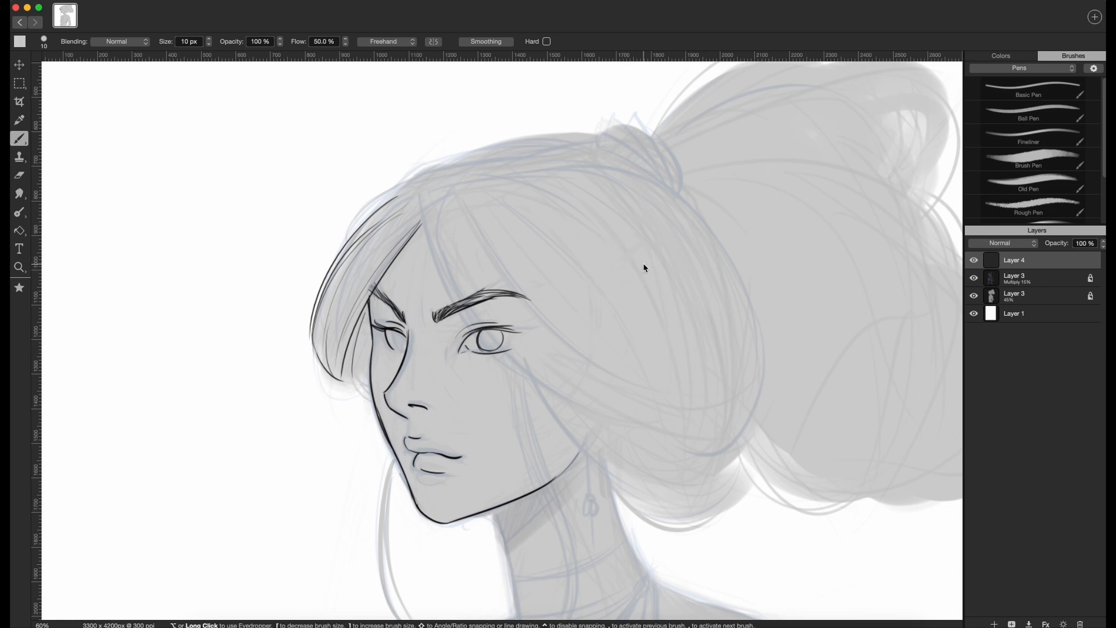
key("super+s")
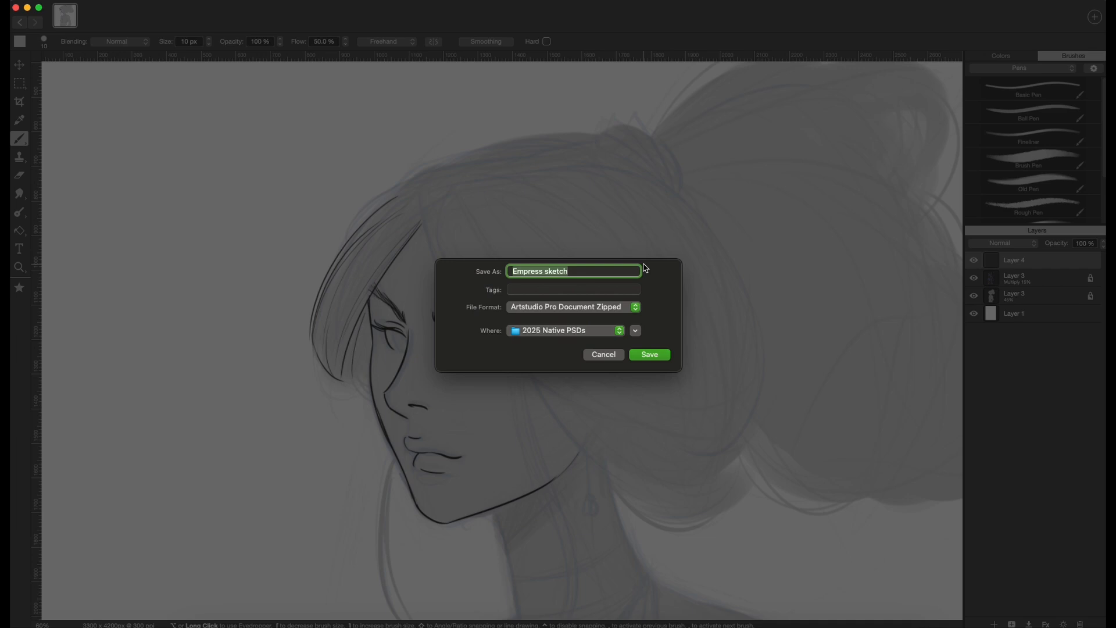
left_click(651, 355)
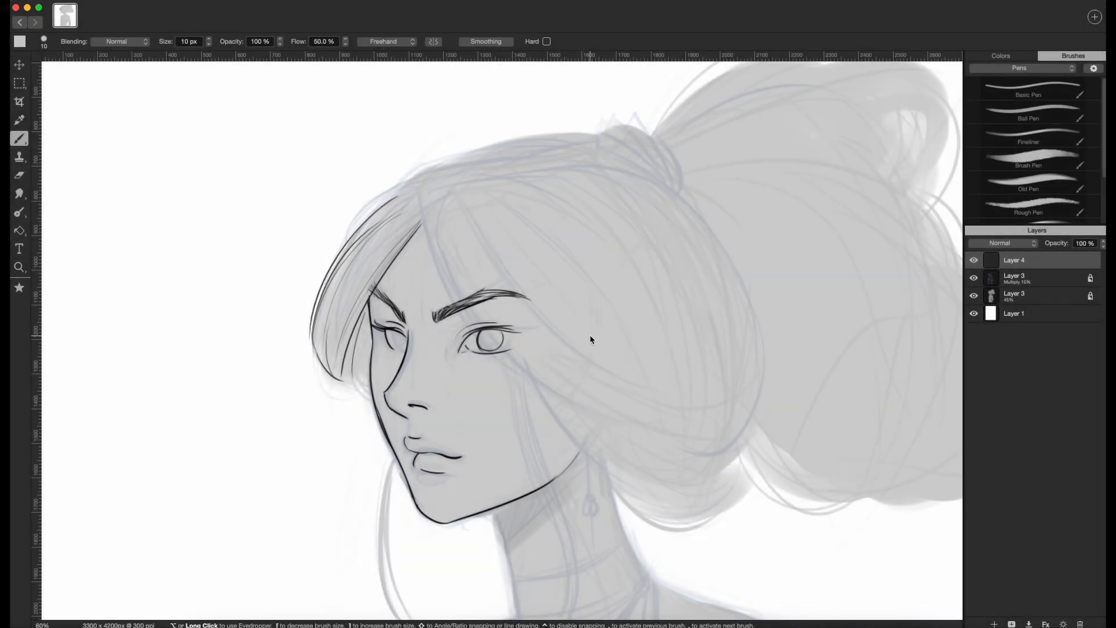
- Close the document, reopen the saved Empress sketch and inspect its line art around the head
left_click(65, 1)
left_click(116, 143)
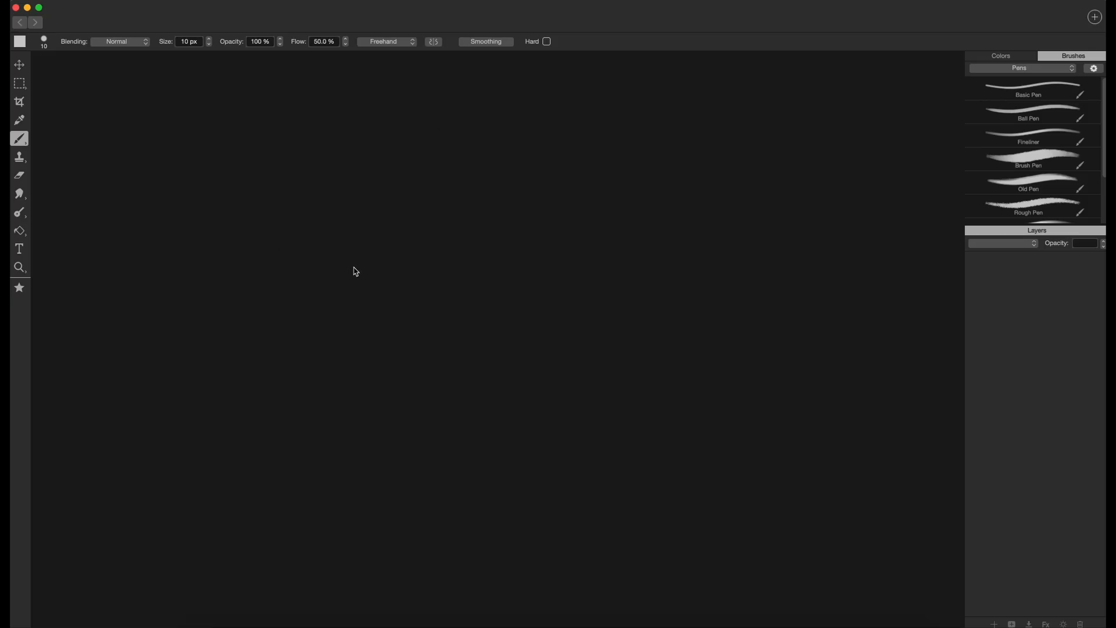
left_click(115, 1)
mouse_move(197, 60)
left_click(278, 63)
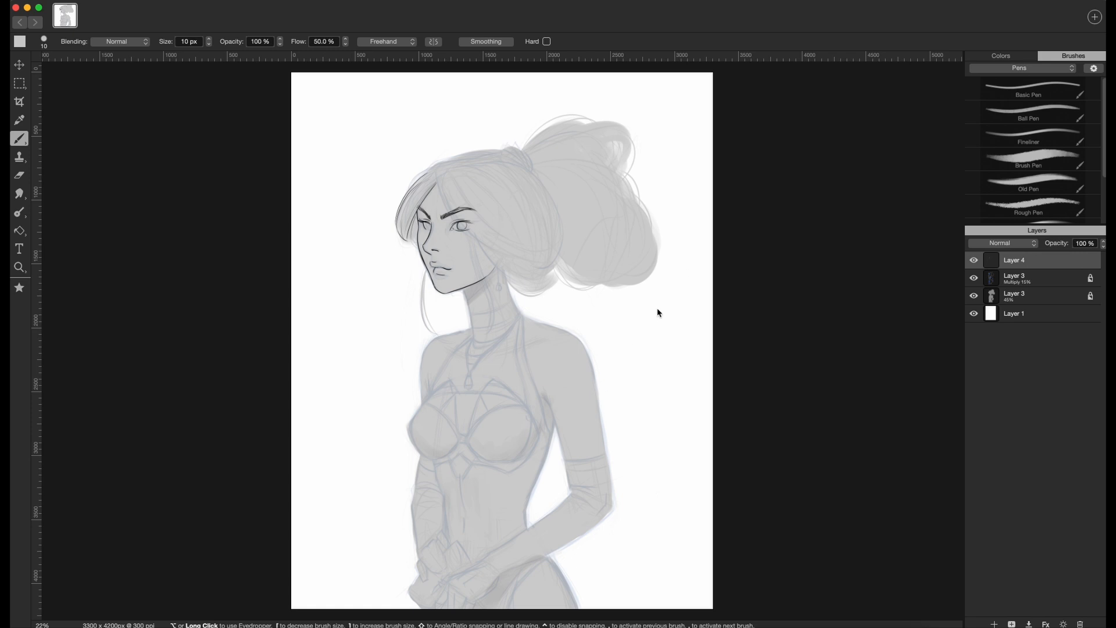
scroll(538, 348, "up", 5)
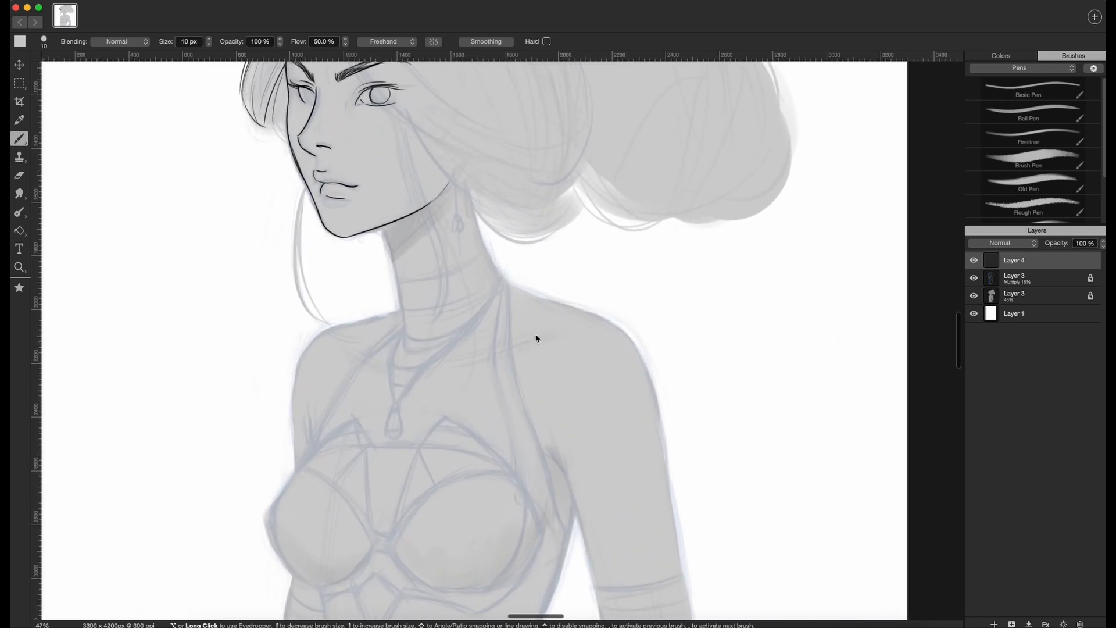
scroll(503, 323, "down", 3)
scroll(503, 324, "up", 5)
scroll(503, 323, "left", 2)
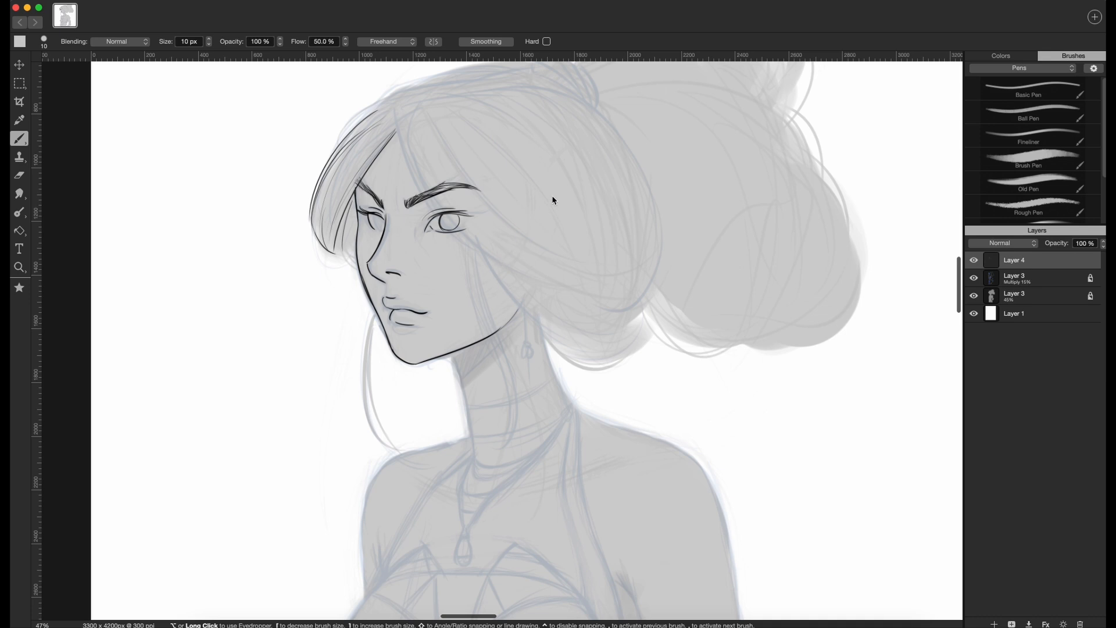
- Erase the stray strokes beside the face and along the jaw on Layer 4, temporarily hiding both Layer 3 sketches
left_click(974, 278)
left_click(974, 296)
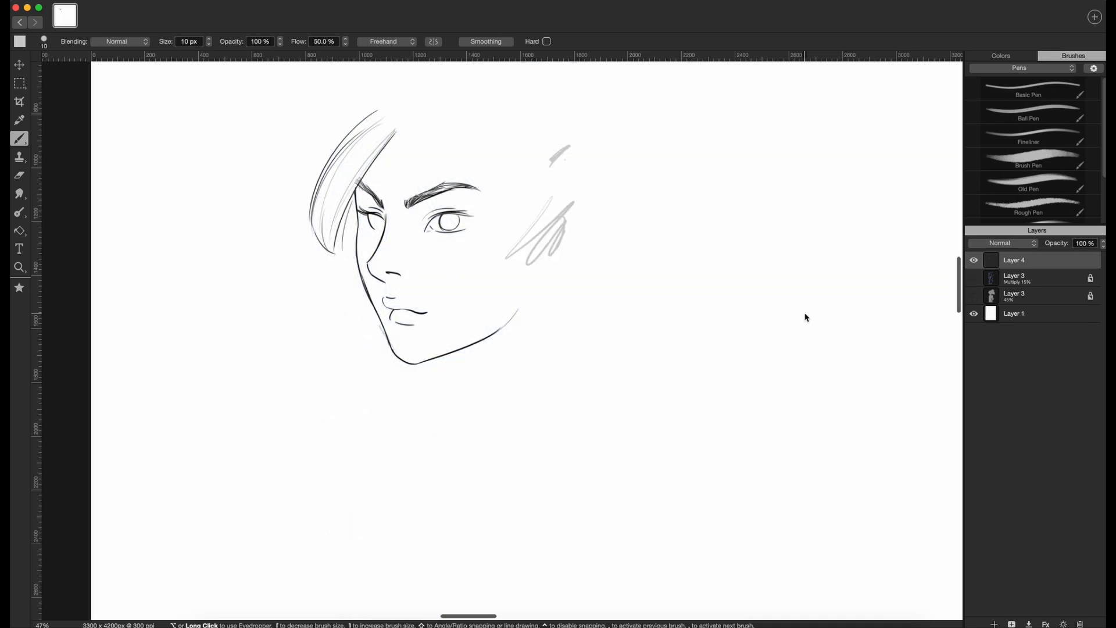
key("e")
left_click_drag(560, 154, 555, 172)
mouse_move(553, 209)
left_mouse_down()
mouse_move(513, 253)
mouse_move(521, 263)
mouse_move(576, 214)
mouse_move(558, 254)
left_mouse_up()
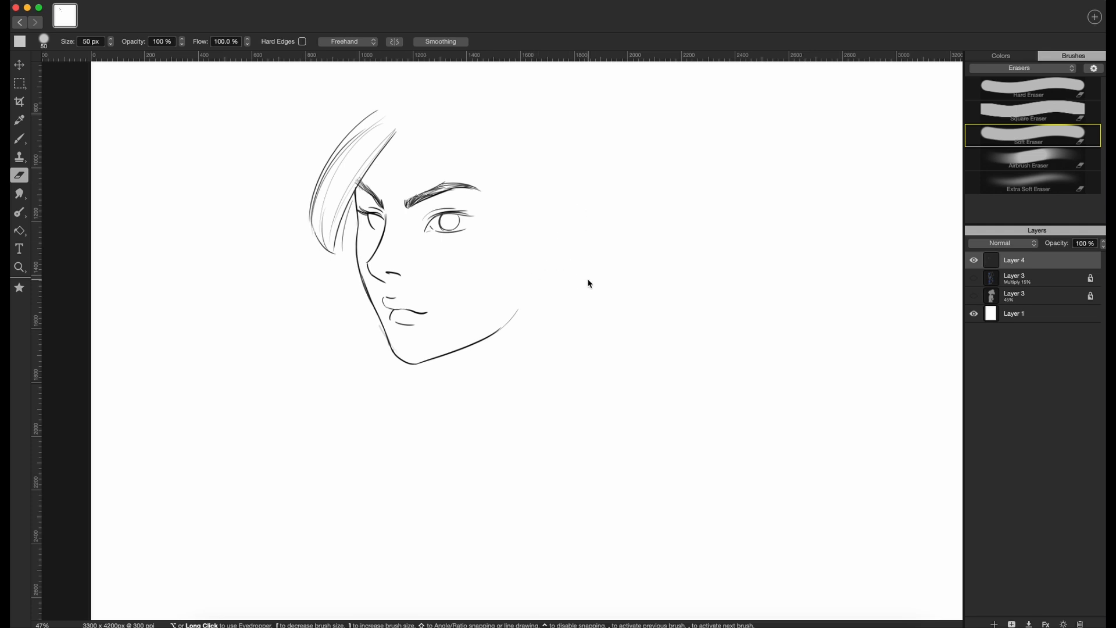
left_click_drag(372, 350, 381, 336)
key("b")
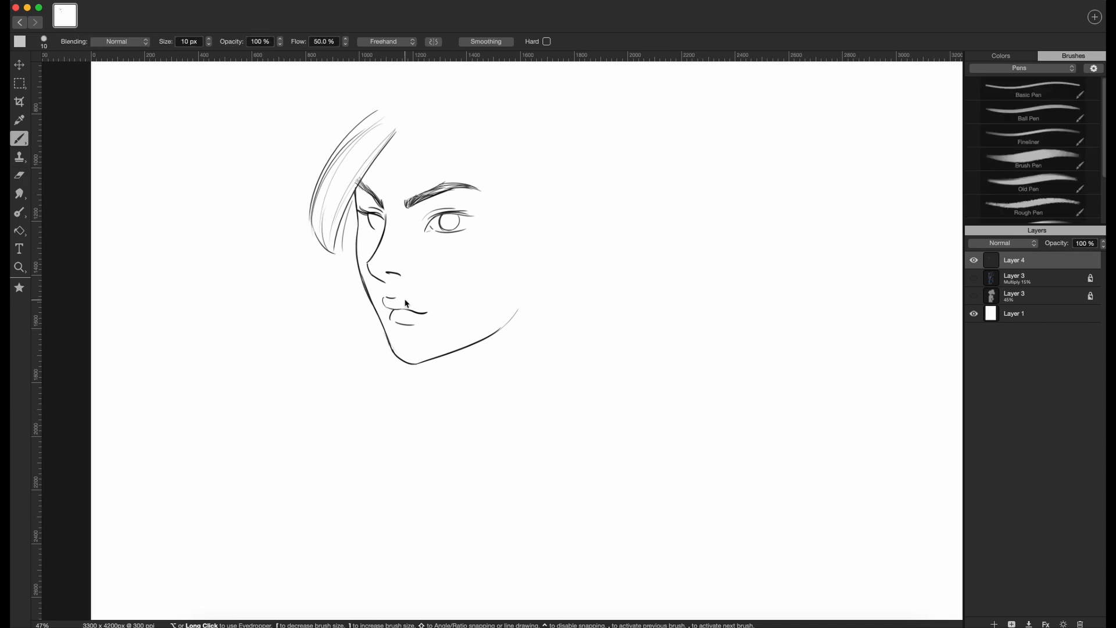
key("e")
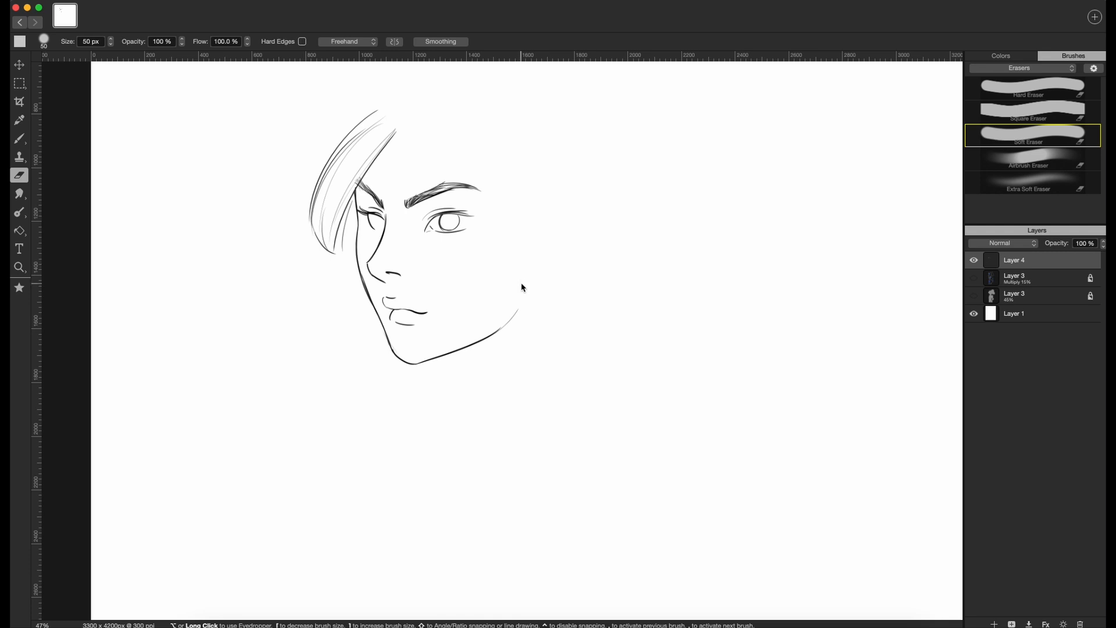
key("b")
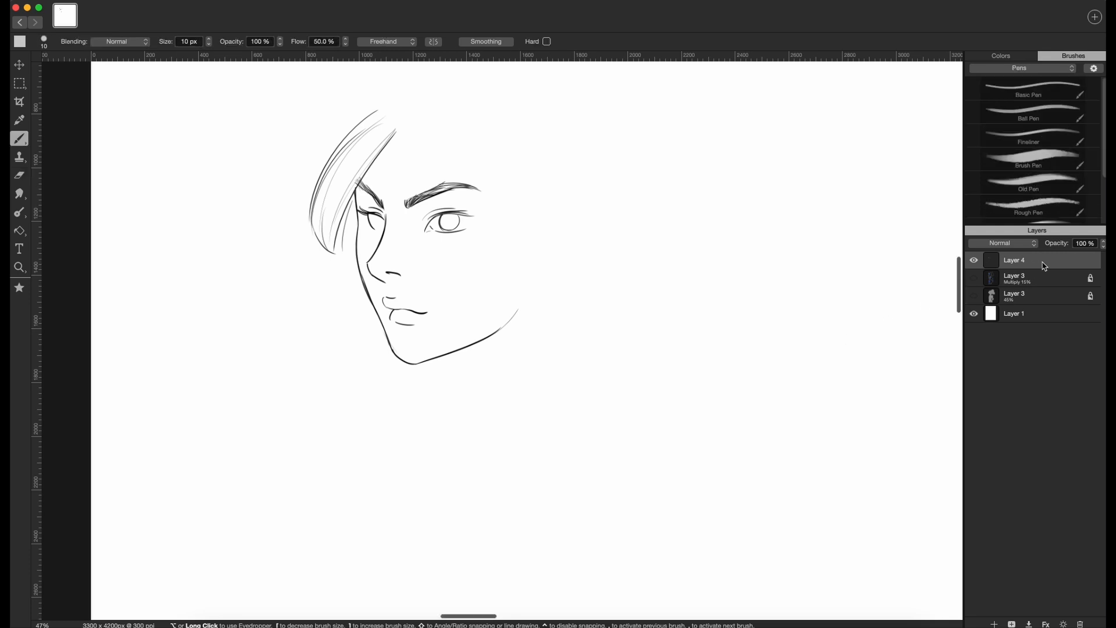
left_click(974, 295)
left_click(973, 278)
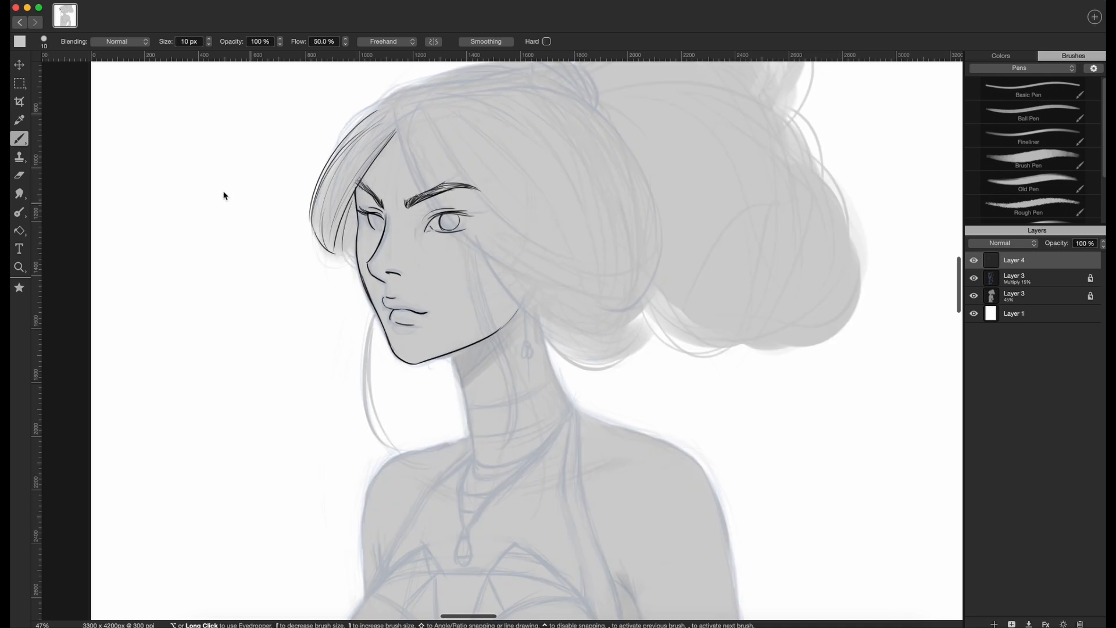
- Set the brush colour to black and ink the outer hair contour above the front strand, undoing the last stroke
left_click(20, 41)
left_click_drag(838, 174, 794, 235)
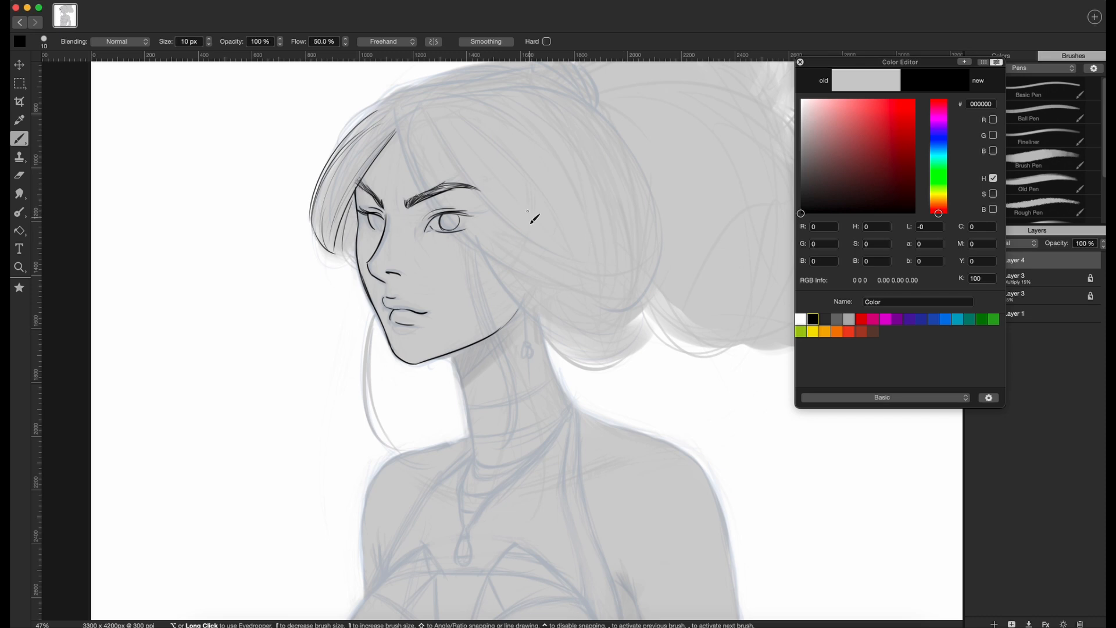
mouse_move(338, 146)
left_mouse_down()
mouse_move(359, 112)
mouse_move(419, 83)
left_mouse_up()
key("super+z")
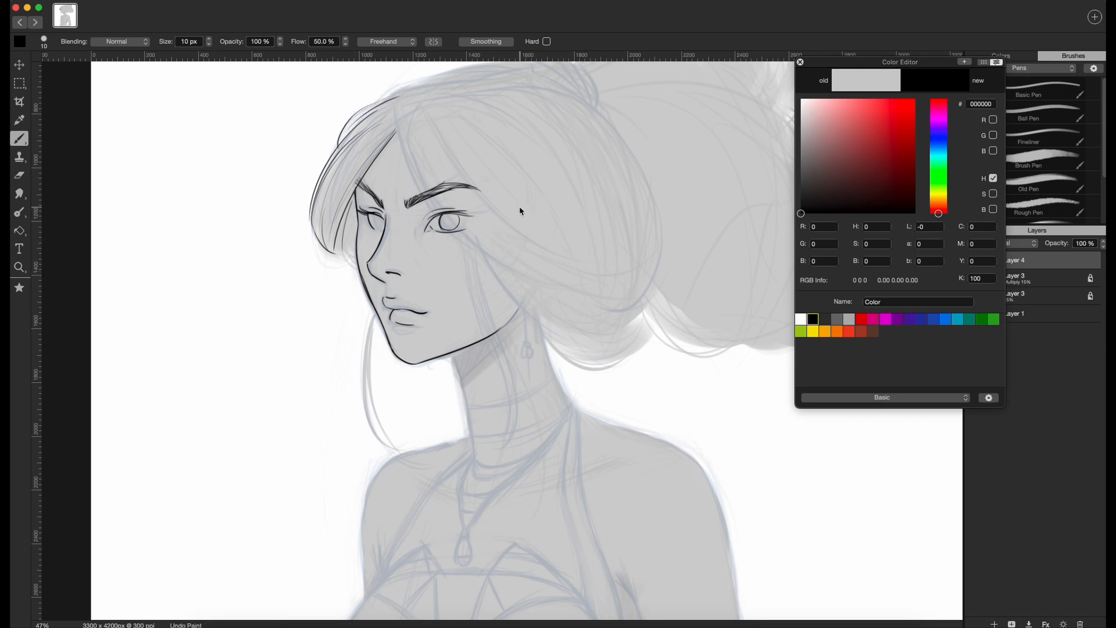
scroll(520, 207, "down", 3)
scroll(520, 207, "up", 5)
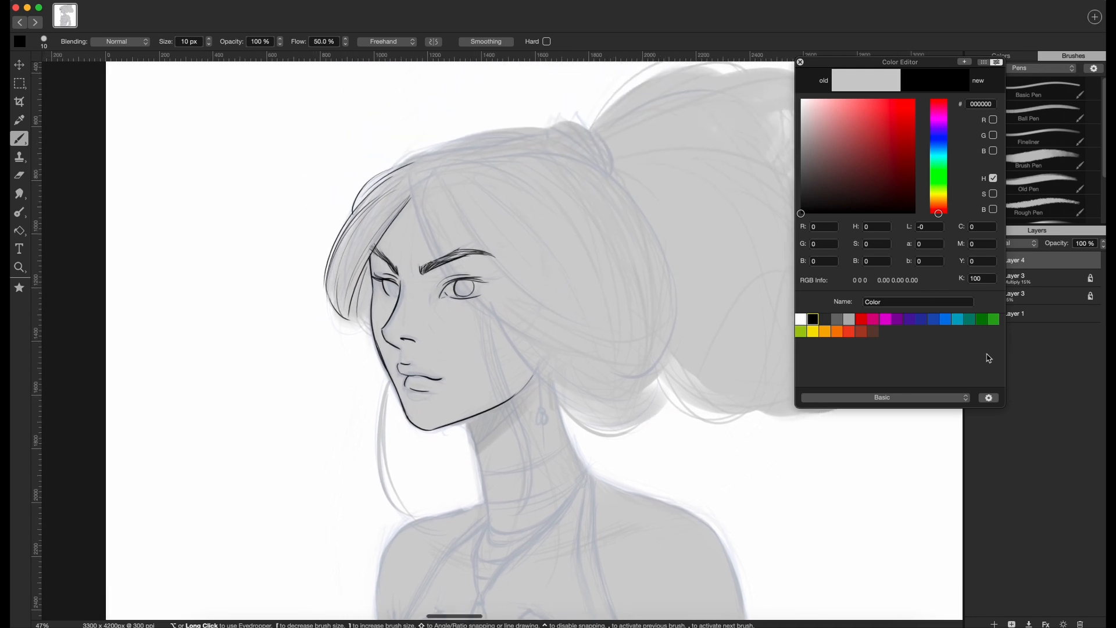
- Add a new layer between Layer 4 and the Multiply Layer 3, and close the Color Editor
left_click(1062, 285)
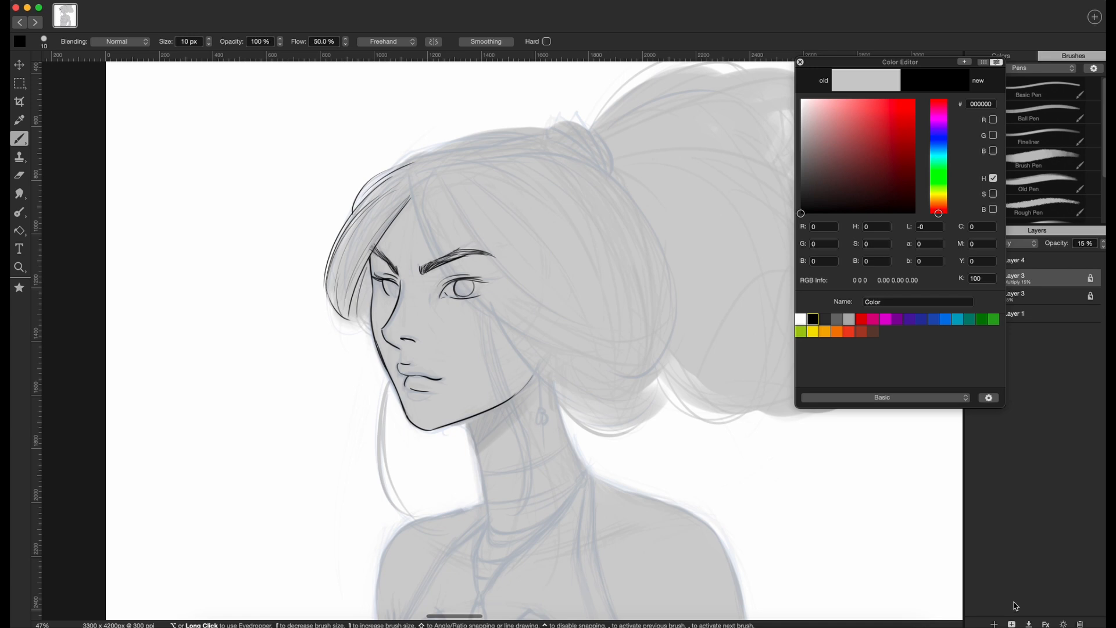
left_click(993, 624)
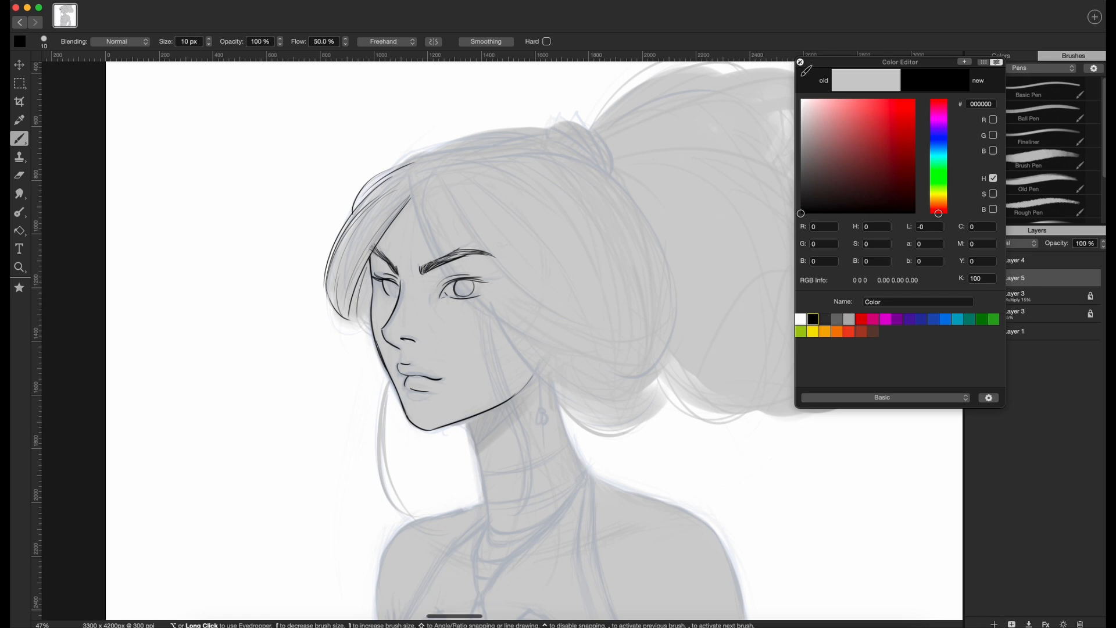
left_click(801, 63)
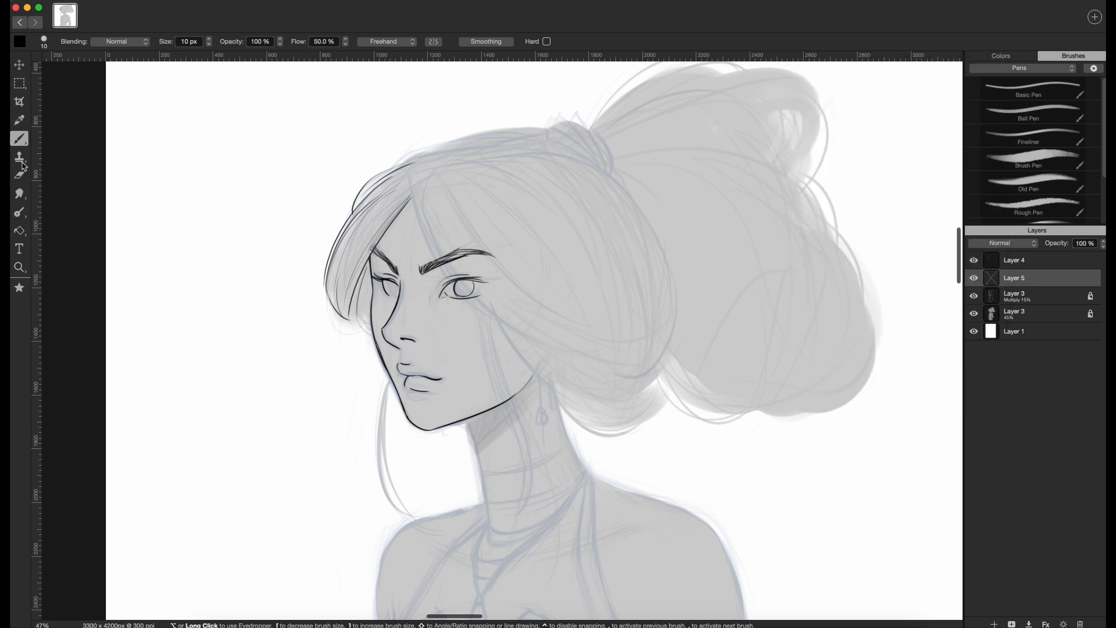
- Switch from the clone stamp to the Digital Painting brush set and choose the Borodante Air brush
left_click(20, 158)
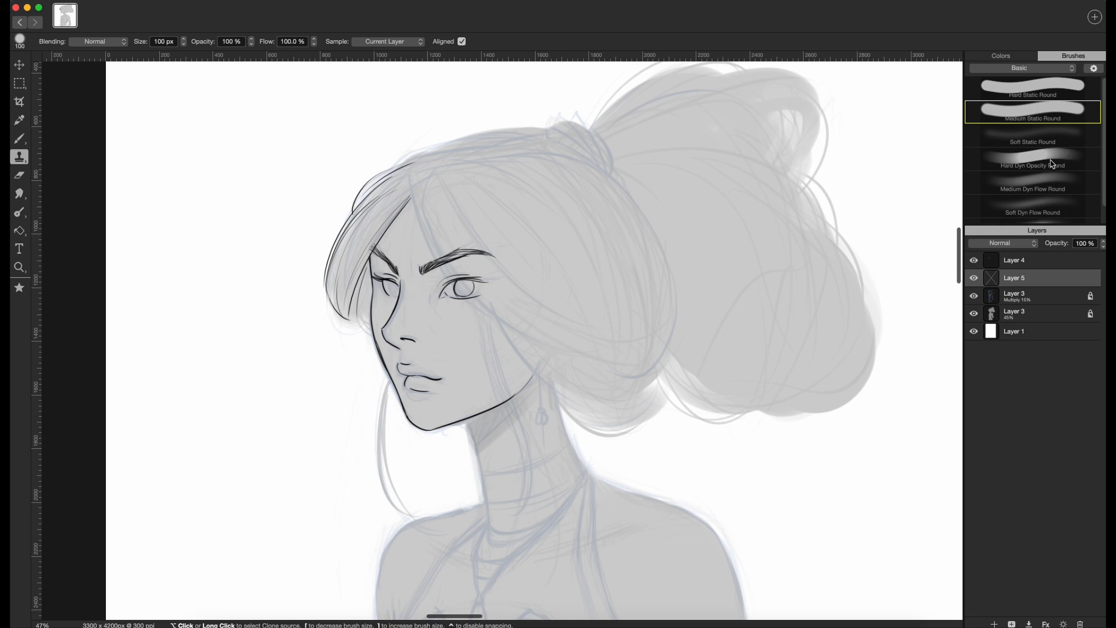
key("b")
left_click(1047, 92)
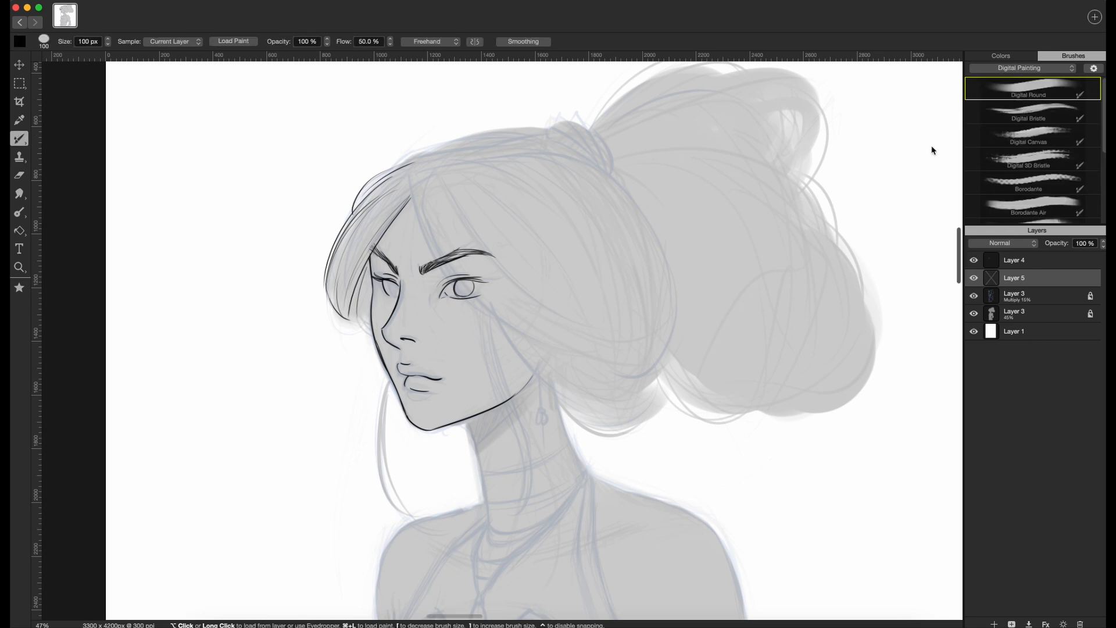
mouse_move(1103, 141)
left_mouse_down()
mouse_move(1102, 212)
mouse_move(1079, 164)
left_mouse_up()
left_click(1037, 156)
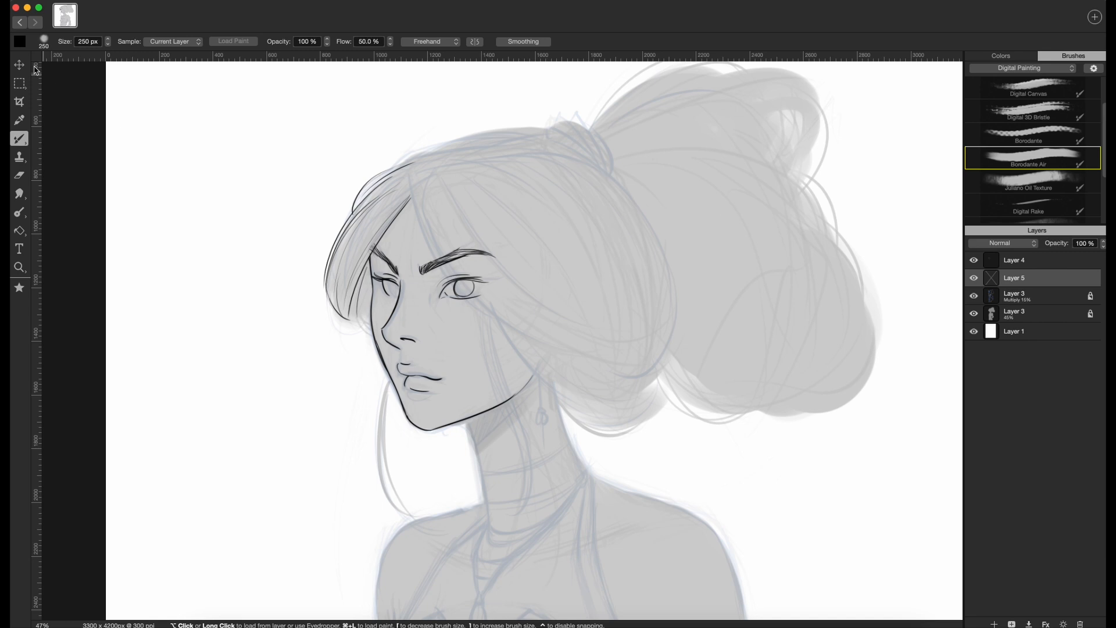
- Mix a light beige skin colour, d9ccb8, as the painting colour
left_click(20, 41)
left_click(819, 124)
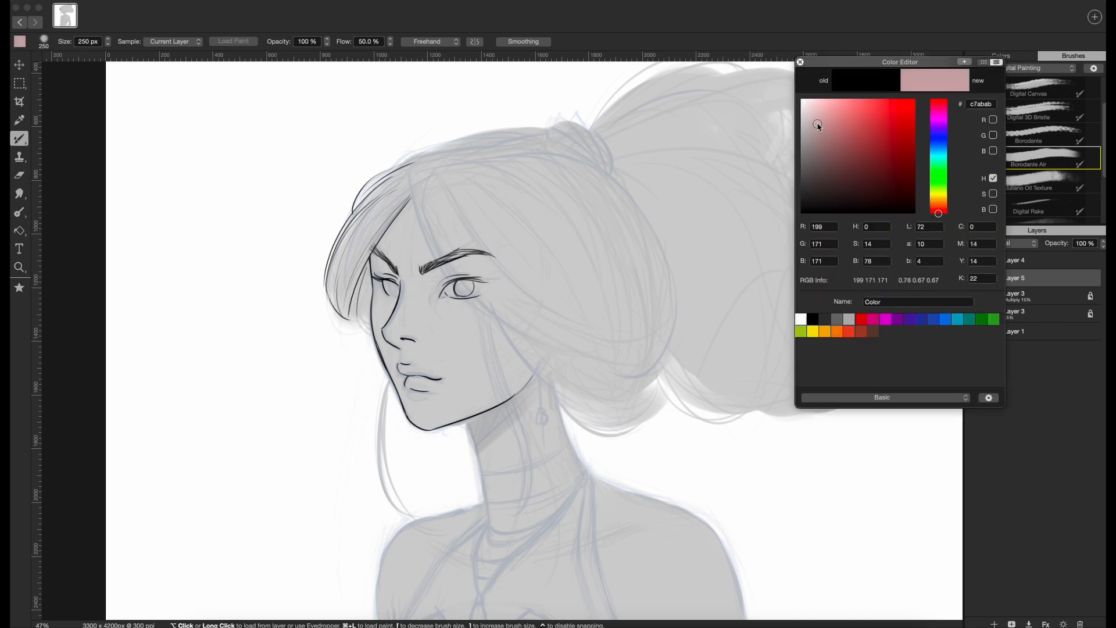
left_click(940, 197)
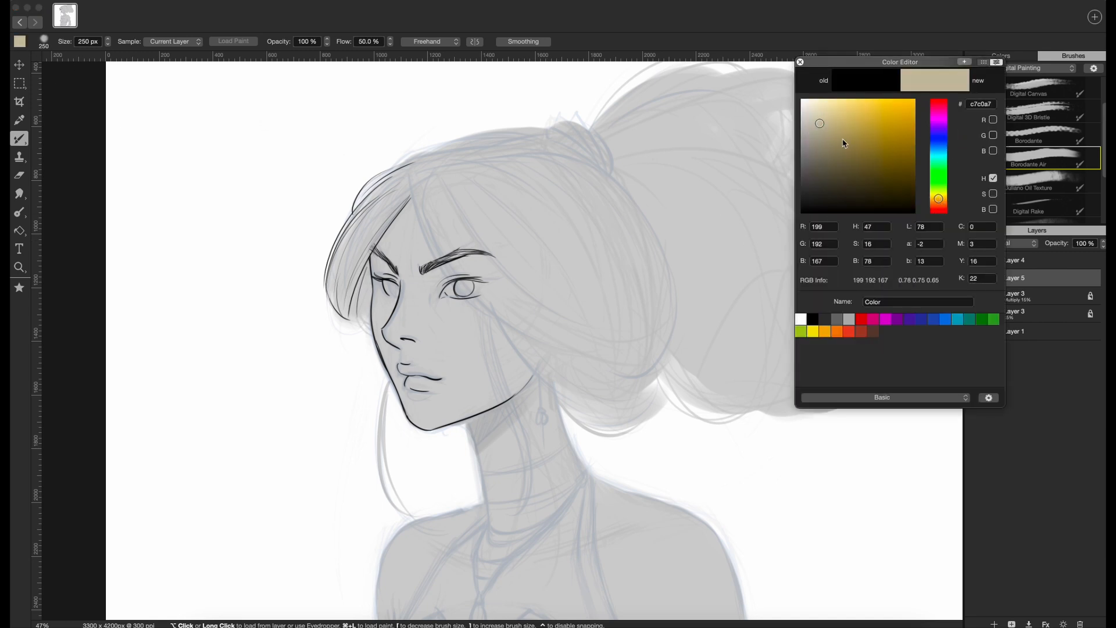
left_click_drag(940, 201, 940, 203)
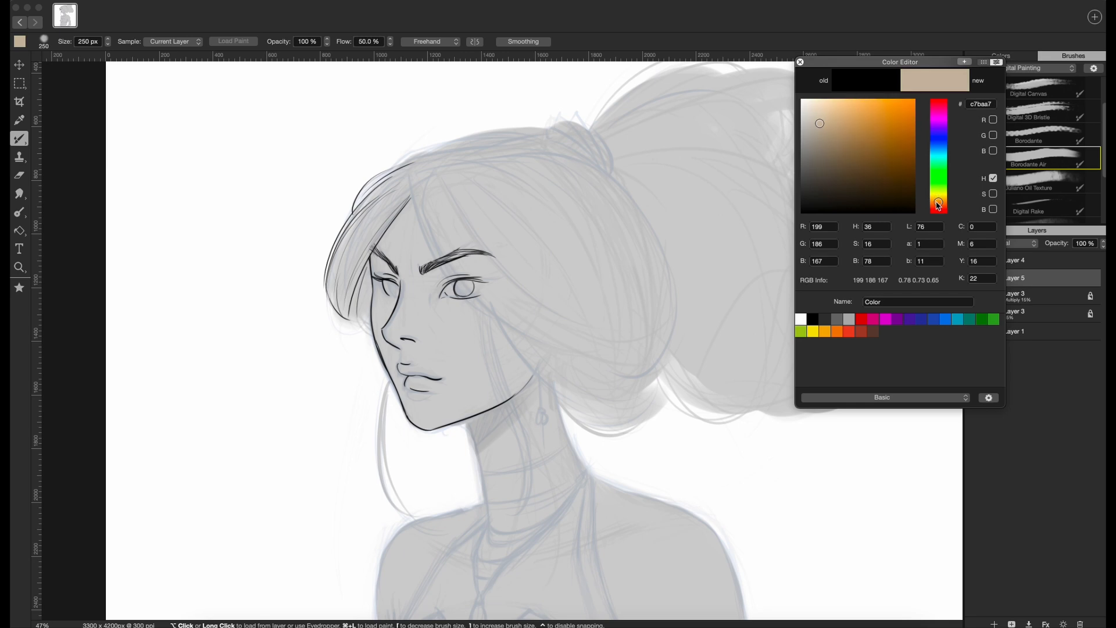
left_click(818, 116)
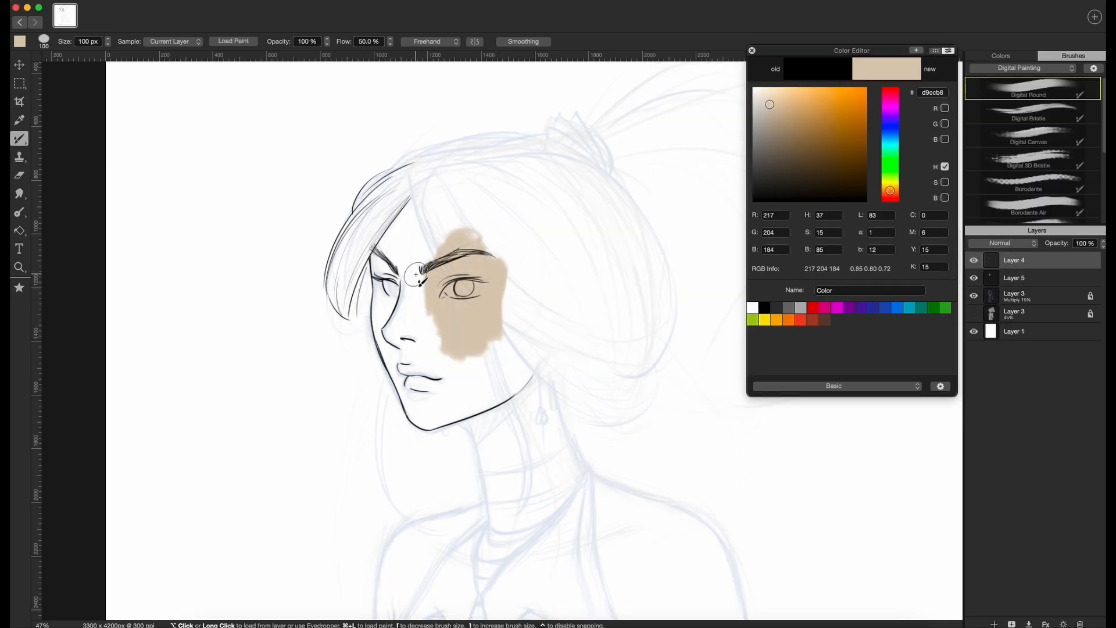
- Fill the face and neck with the flat skin tone on Layer 5 using a 60 px Digital Round, with the 45% Layer 3 hidden
key("bracketleft")
key("bracketleft")
mouse_move(422, 256)
left_mouse_down()
mouse_move(410, 296)
mouse_move(425, 322)
mouse_move(437, 298)
left_mouse_up()
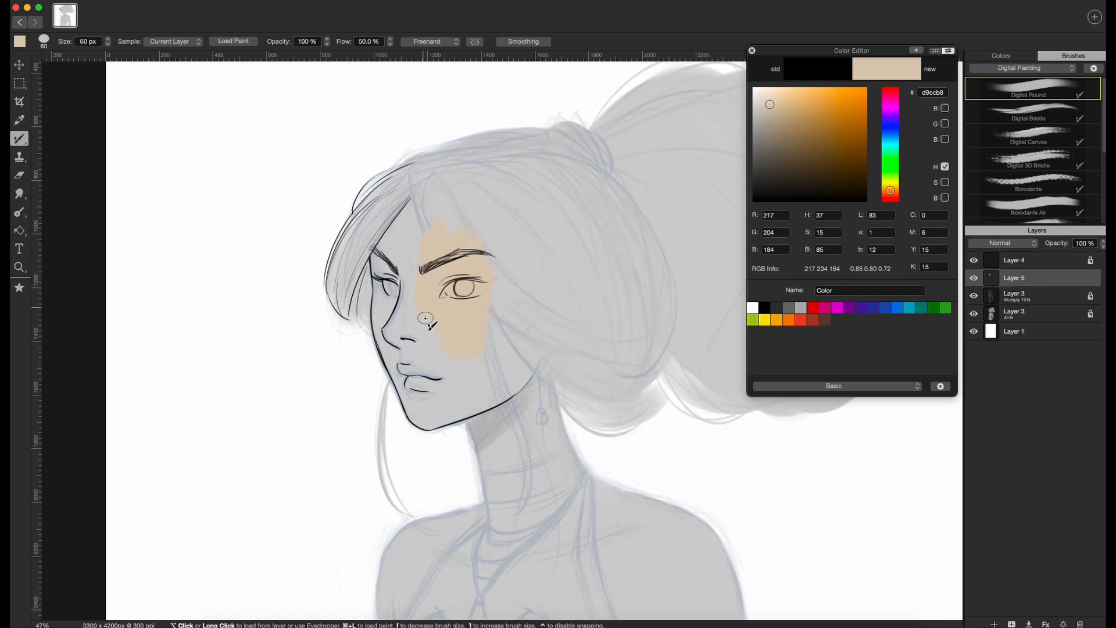
left_click(971, 313)
mouse_move(433, 255)
left_mouse_down()
mouse_move(442, 230)
mouse_move(416, 291)
mouse_move(420, 200)
mouse_move(404, 288)
mouse_move(391, 218)
mouse_move(377, 294)
mouse_move(380, 245)
mouse_move(385, 294)
mouse_move(392, 286)
mouse_move(385, 331)
mouse_move(384, 294)
mouse_move(382, 314)
mouse_move(380, 300)
mouse_move(401, 361)
mouse_move(418, 326)
mouse_move(386, 344)
mouse_move(420, 422)
mouse_move(442, 421)
mouse_move(427, 430)
mouse_move(519, 387)
mouse_move(490, 398)
mouse_move(537, 363)
left_mouse_up()
mouse_move(475, 414)
left_mouse_down()
mouse_move(490, 461)
mouse_move(487, 437)
mouse_move(525, 407)
mouse_move(462, 411)
mouse_move(535, 348)
mouse_move(516, 356)
mouse_move(471, 317)
mouse_move(459, 215)
mouse_move(484, 283)
mouse_move(505, 255)
mouse_move(436, 175)
mouse_move(401, 180)
mouse_move(433, 199)
left_mouse_up()
mouse_move(502, 238)
left_mouse_down()
mouse_move(489, 256)
mouse_move(472, 258)
mouse_move(516, 262)
mouse_move(503, 213)
mouse_move(522, 240)
mouse_move(541, 323)
mouse_move(436, 362)
mouse_move(436, 383)
mouse_move(442, 359)
mouse_move(417, 367)
mouse_move(419, 397)
mouse_move(442, 404)
mouse_move(454, 347)
mouse_move(467, 368)
left_mouse_up()
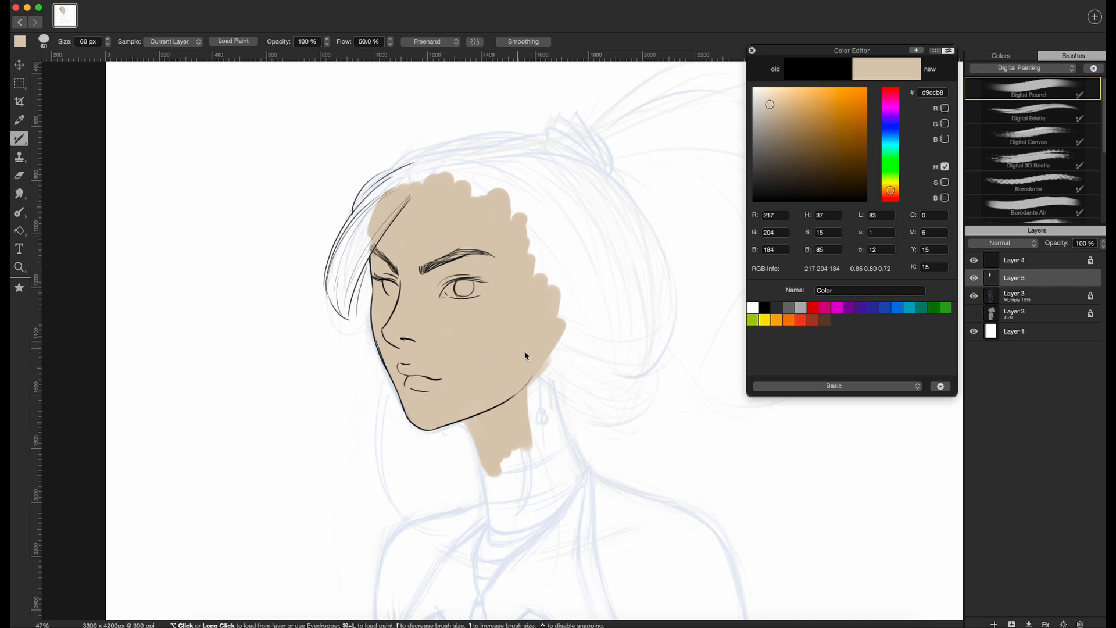
mouse_move(539, 443)
left_mouse_down()
mouse_move(528, 372)
mouse_move(545, 440)
mouse_move(538, 358)
mouse_move(562, 458)
mouse_move(517, 386)
mouse_move(530, 473)
mouse_move(494, 504)
mouse_move(495, 536)
mouse_move(490, 451)
mouse_move(512, 457)
mouse_move(542, 513)
left_mouse_up()
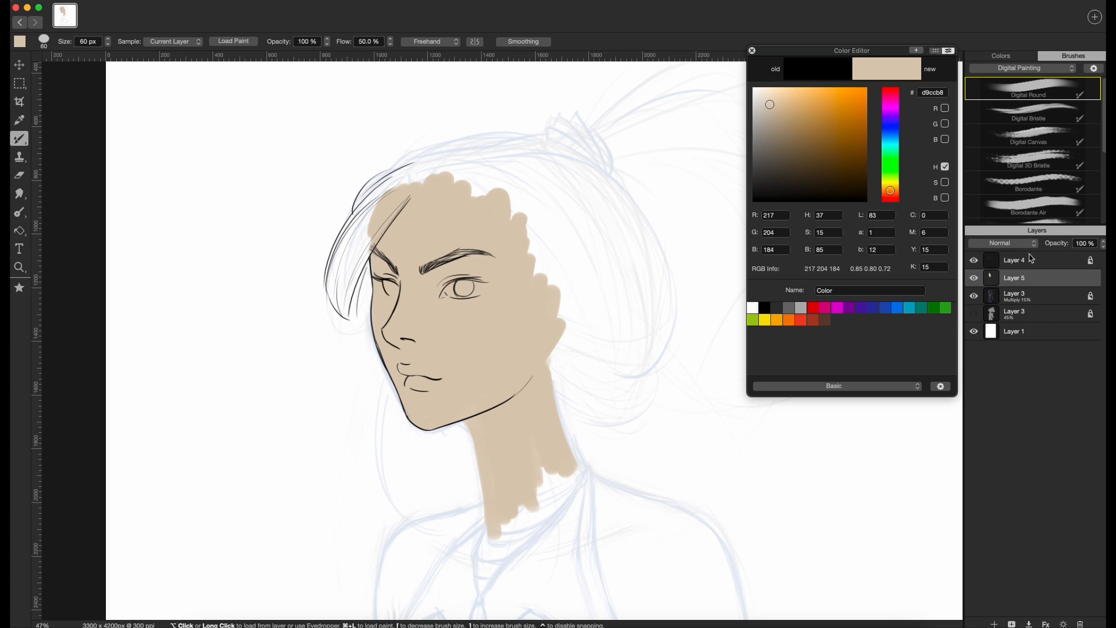
- Lock Layer 5's transparency and shade the inner corner of the near eye with the darker tone c2b09d
right_click(1053, 280)
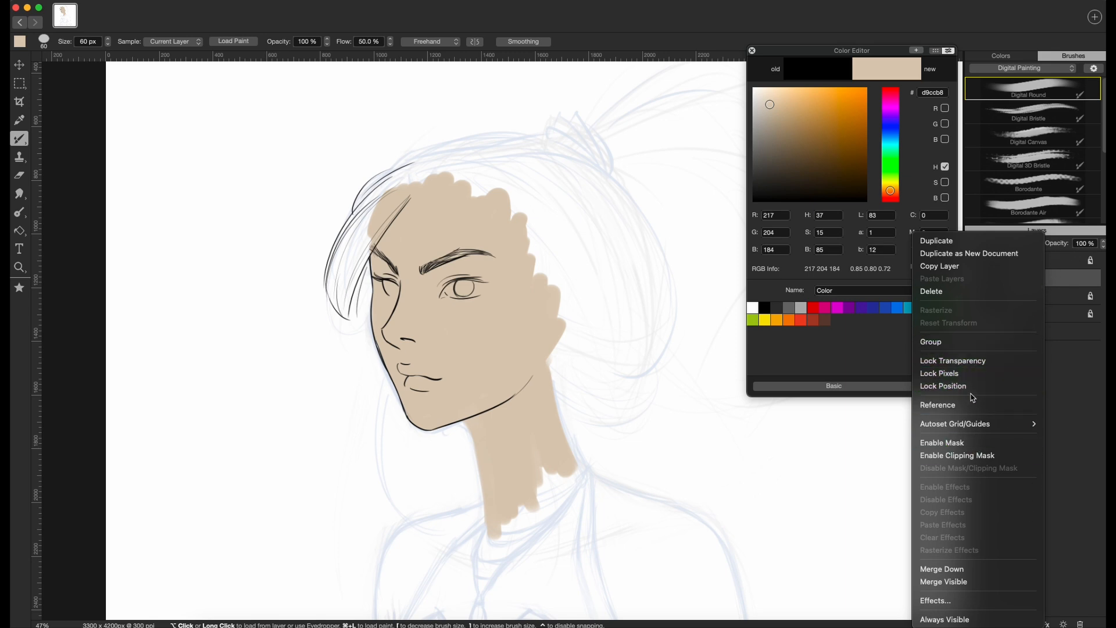
left_click(972, 375)
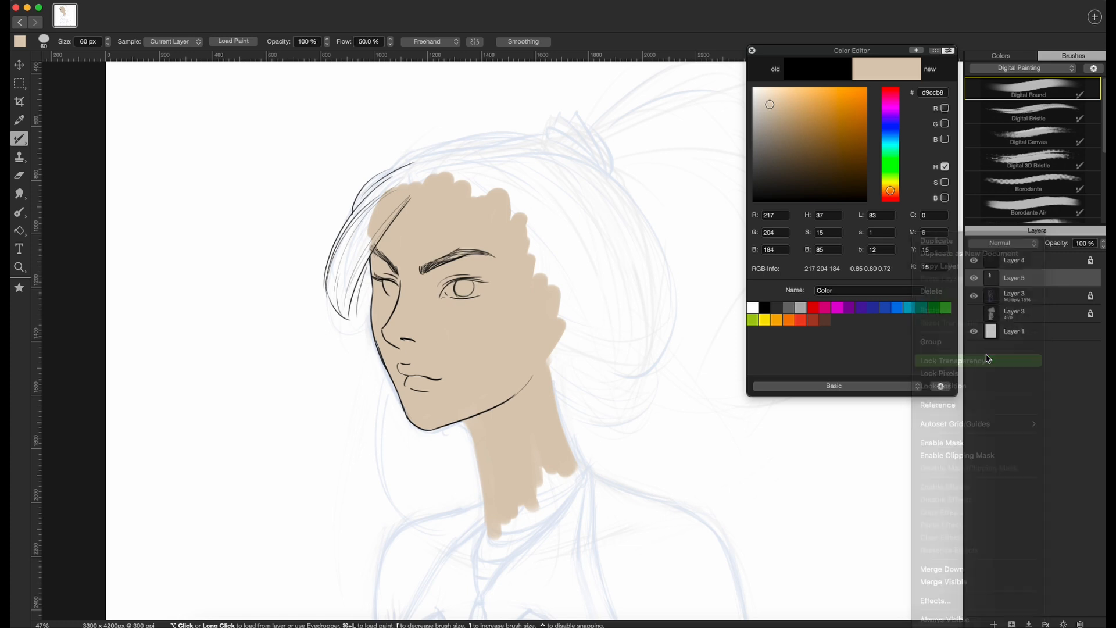
left_click(775, 114)
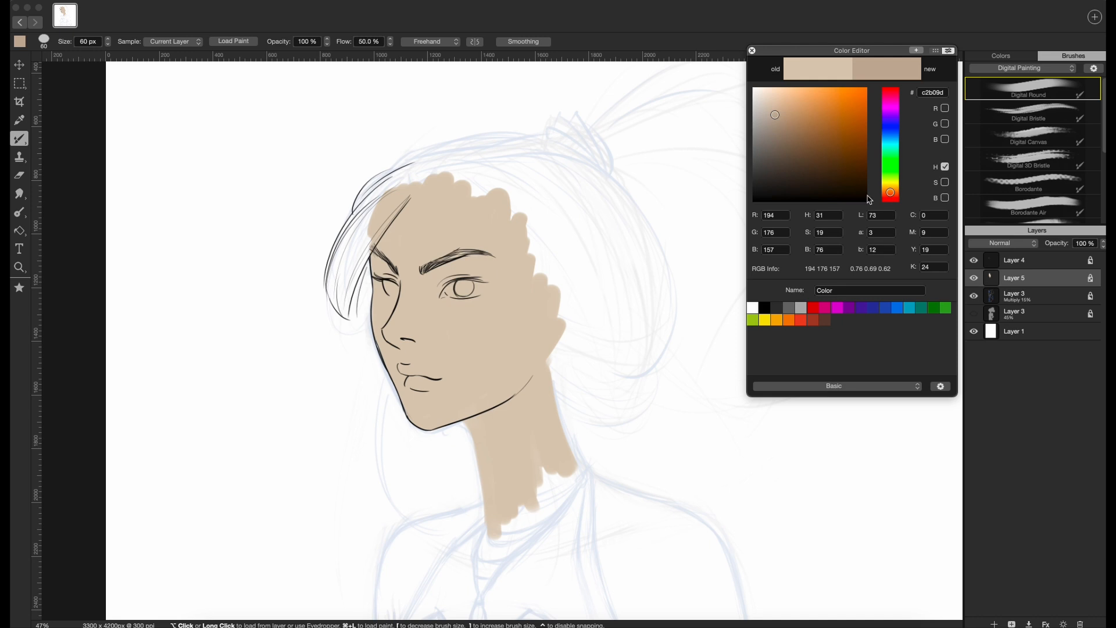
left_click(435, 280)
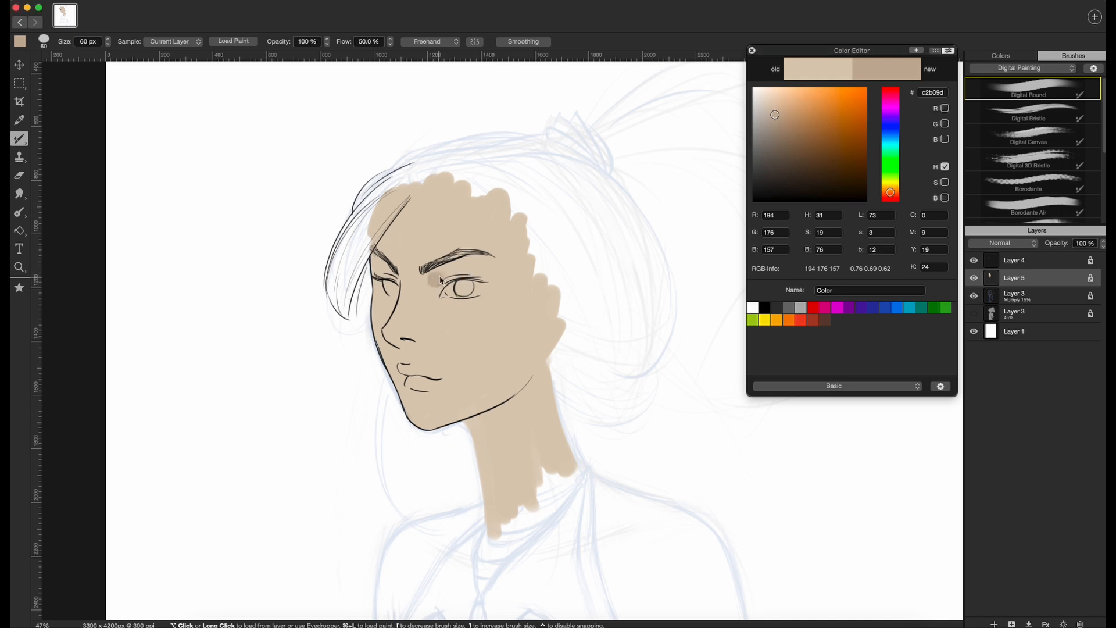
left_click_drag(432, 277, 431, 285)
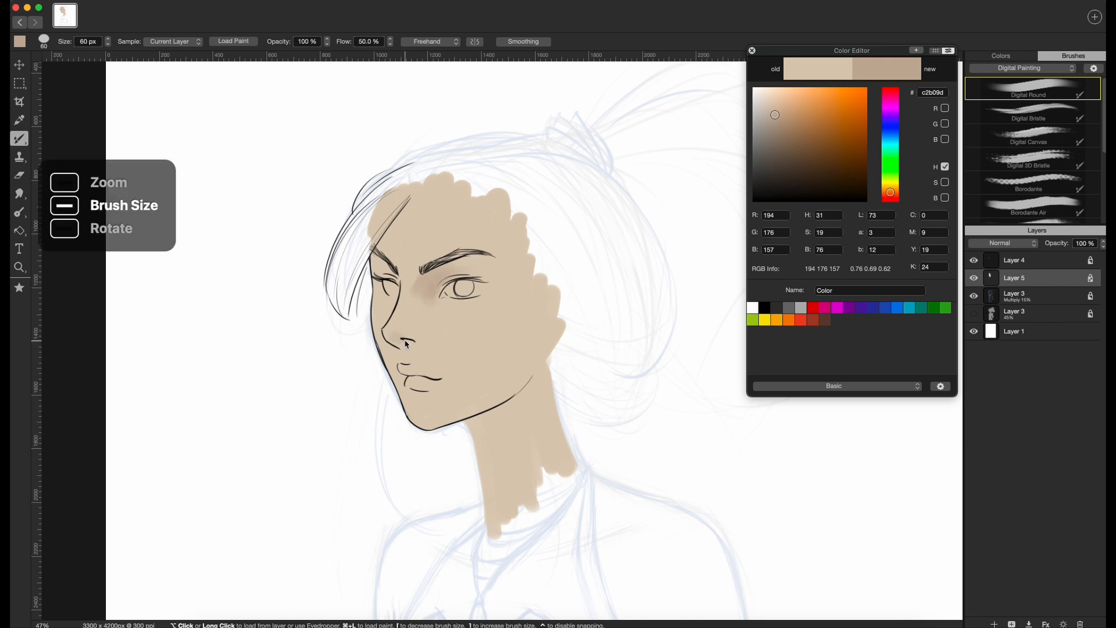
- Shade under the nose and beneath the jaw with a 70 px brush, reloading paint and sampling tones from the face
key("]")
left_click_drag(398, 339, 412, 342)
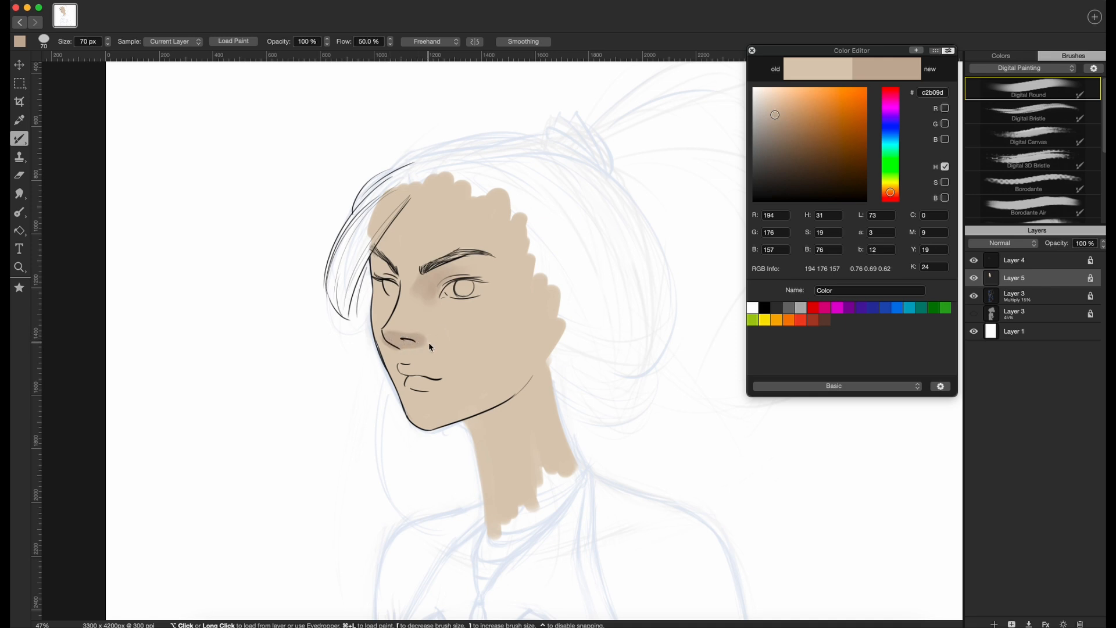
key("super+l")
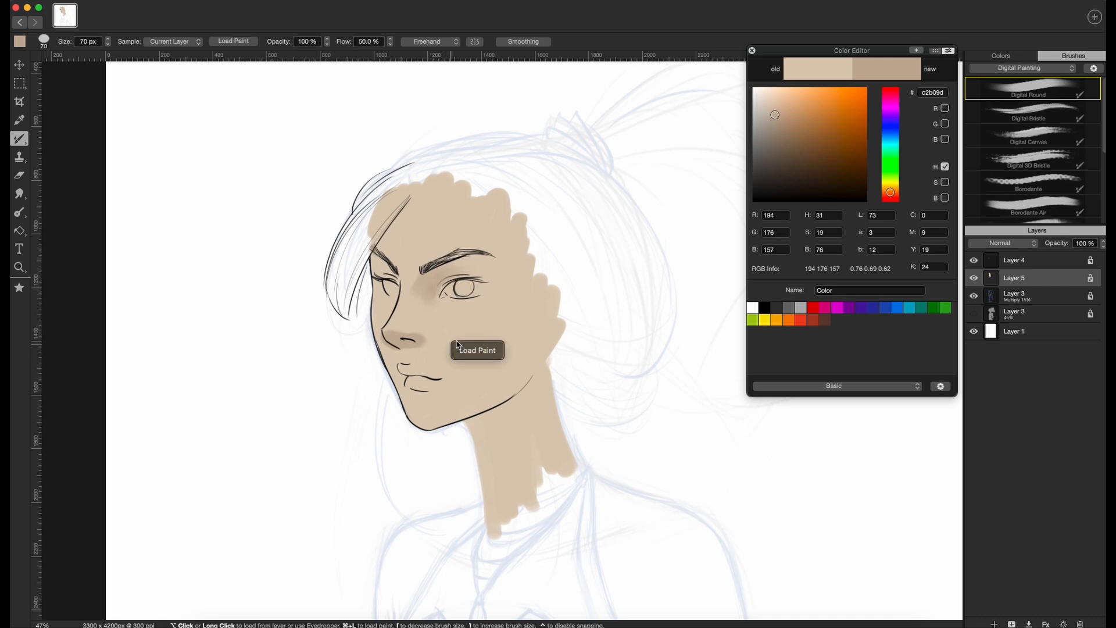
left_click(459, 333, "alt")
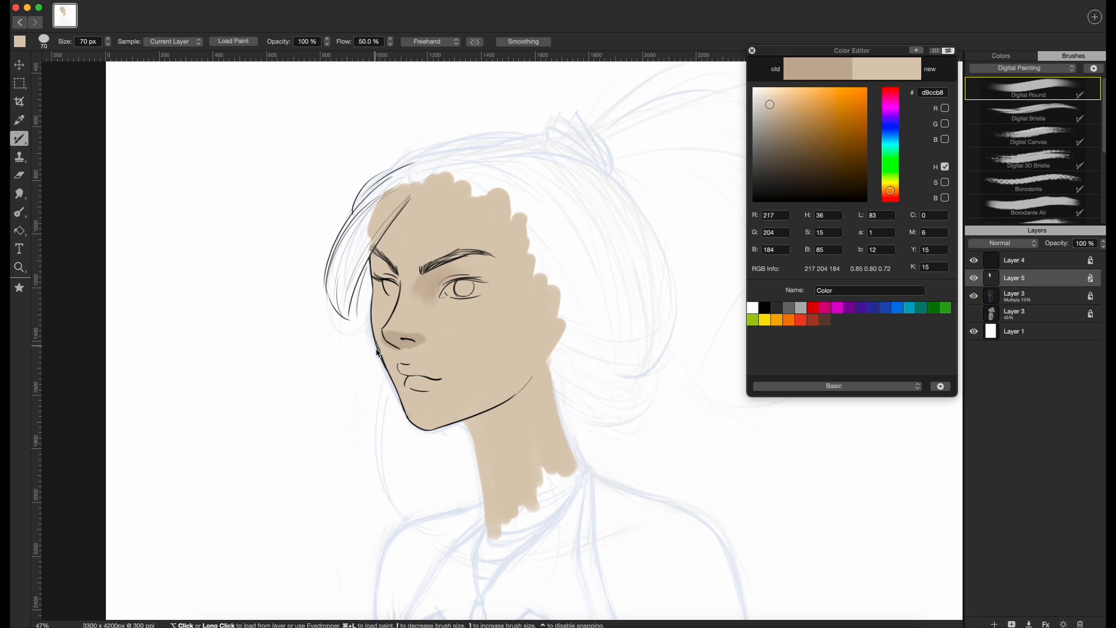
left_click(397, 338, "alt")
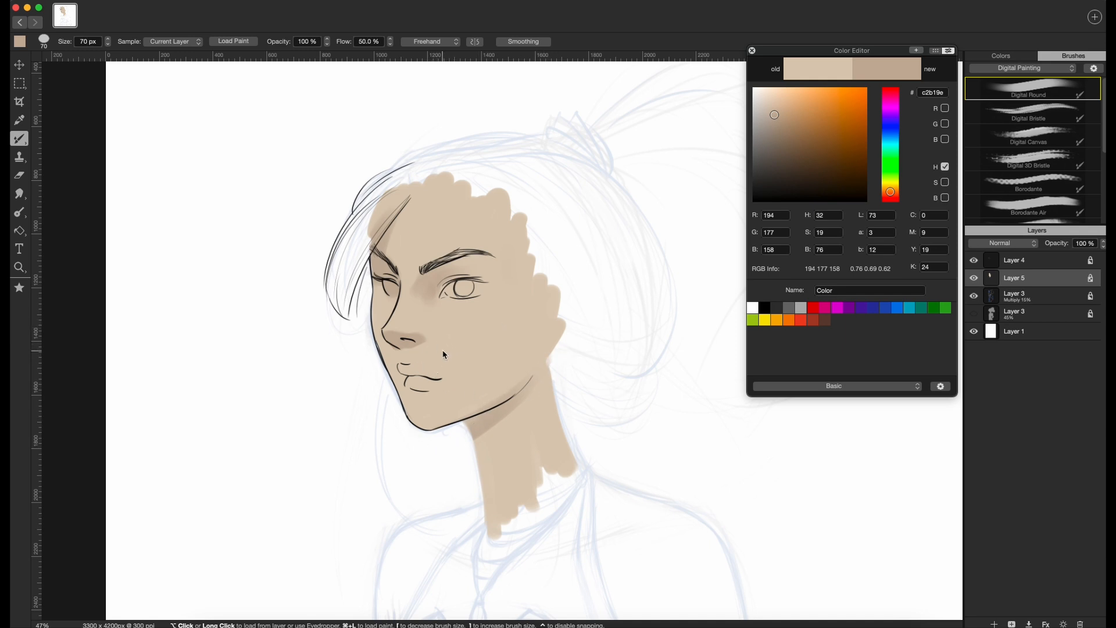
- Reduce the brush to 45 px and shade the lips and the area just below them
key("bracketleft")
key("bracketleft")
left_click_drag(406, 370, 439, 379)
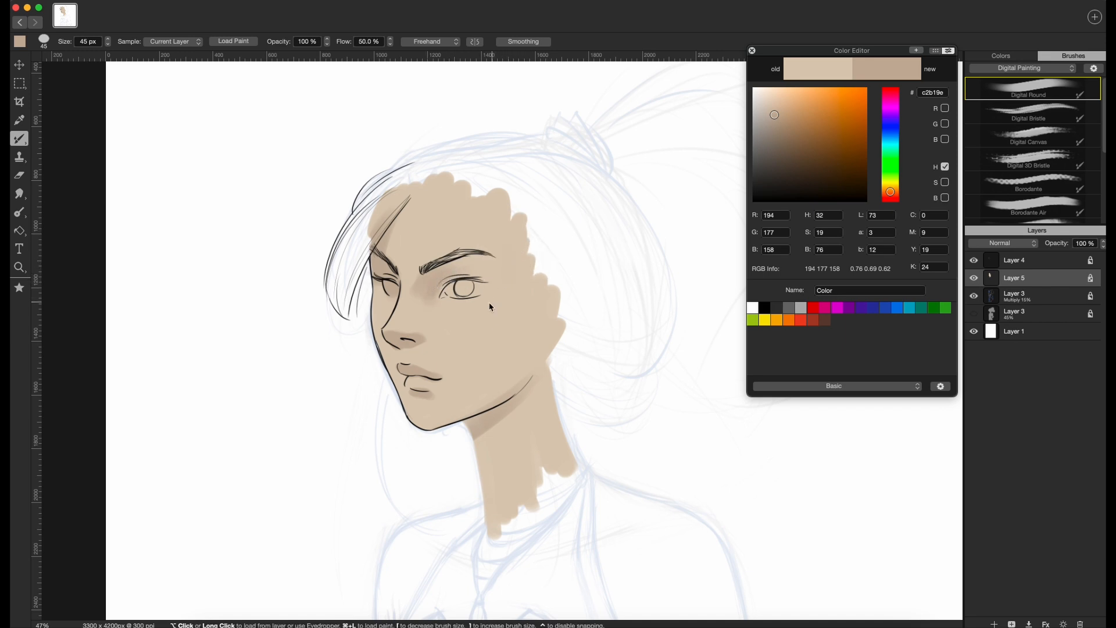
- Sample the shadow tone beside the near eye and shade the temple and the back edge of the neck with a 160 px brush
left_click(430, 282, "alt")
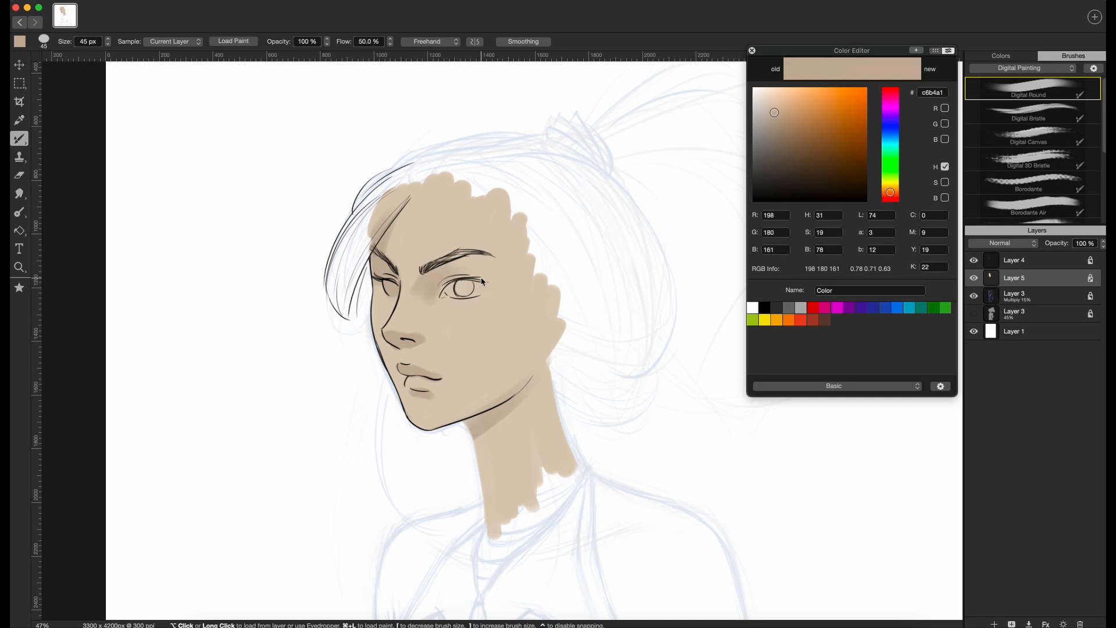
key("bracketleft")
key("bracketleft")
key("bracketleft")
key("bracketright")
key("bracketright")
key("bracketright")
key("bracketright")
key("bracketright")
key("bracketright")
key("bracketright")
key("bracketright")
key("bracketright")
key("bracketright")
key("bracketright")
key("bracketright")
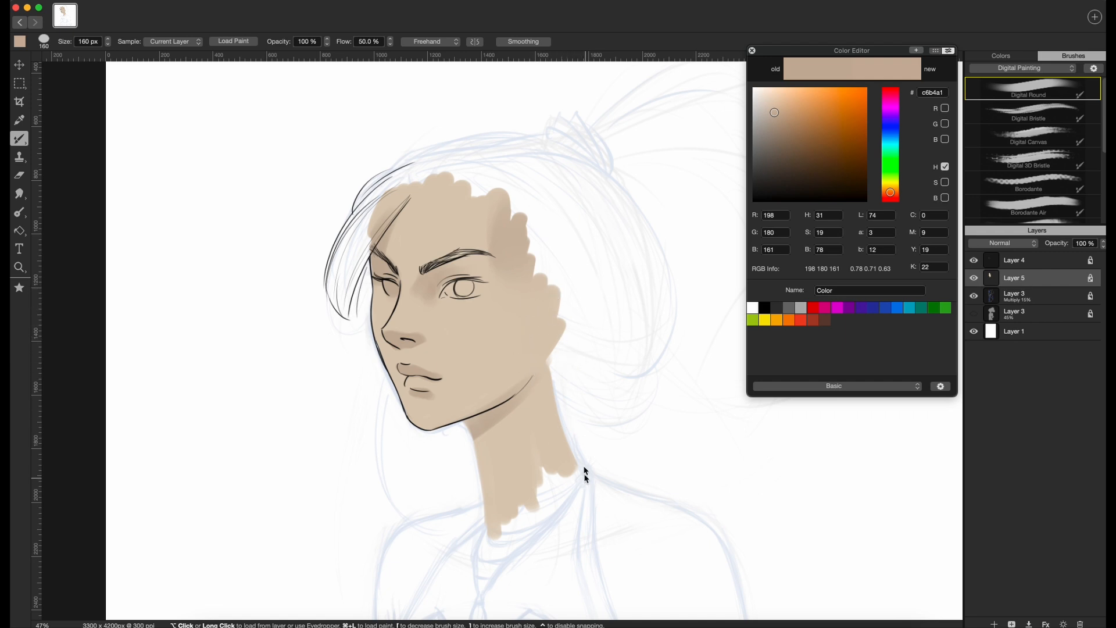
- Mix the lighter pinkish skin tone e3cec1 and brush it softly over the forehead and cheek
left_click(459, 320)
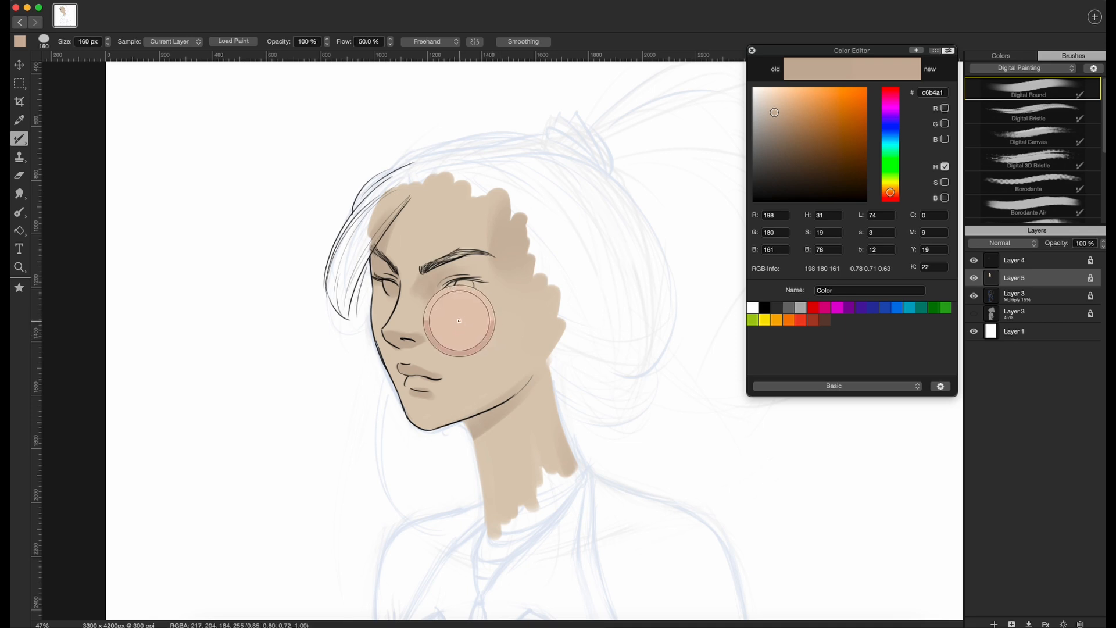
left_click(769, 99)
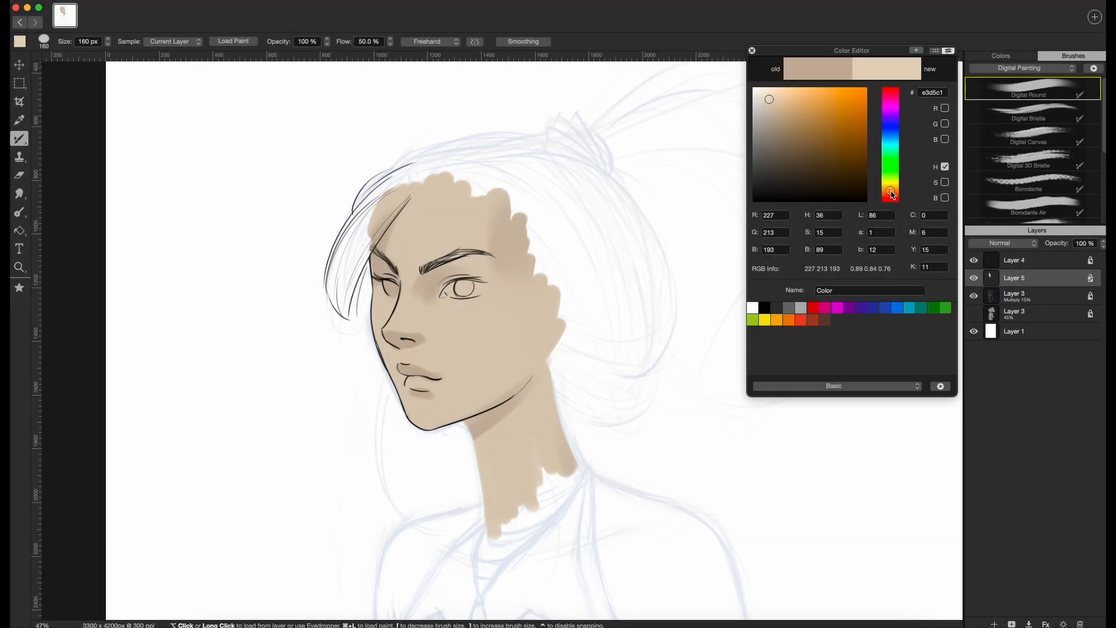
left_click_drag(895, 190, 891, 196)
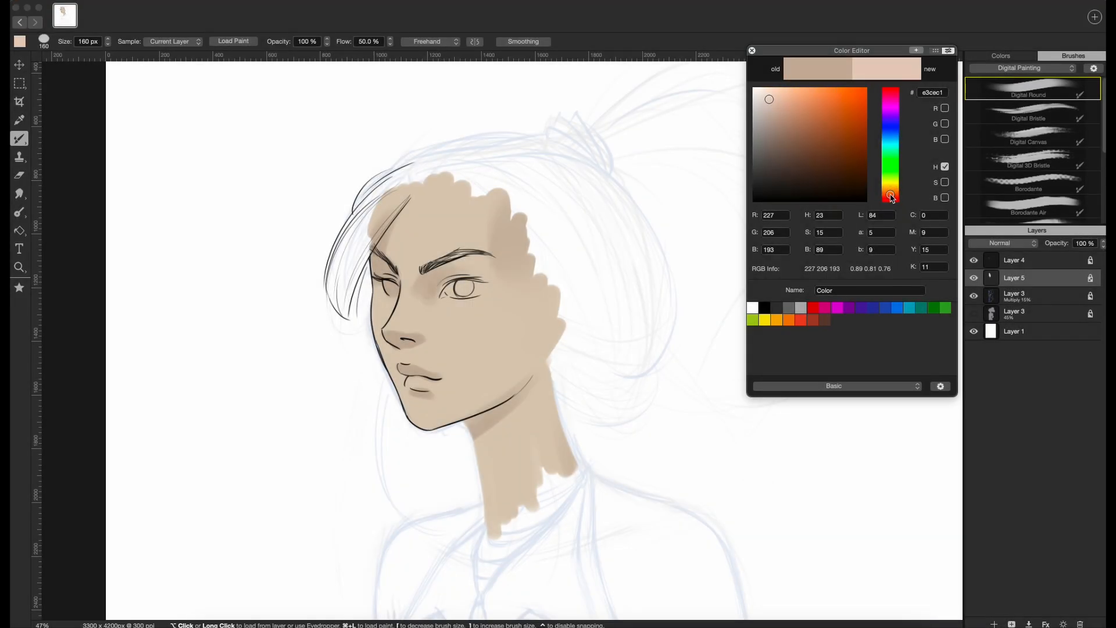
left_click(445, 226)
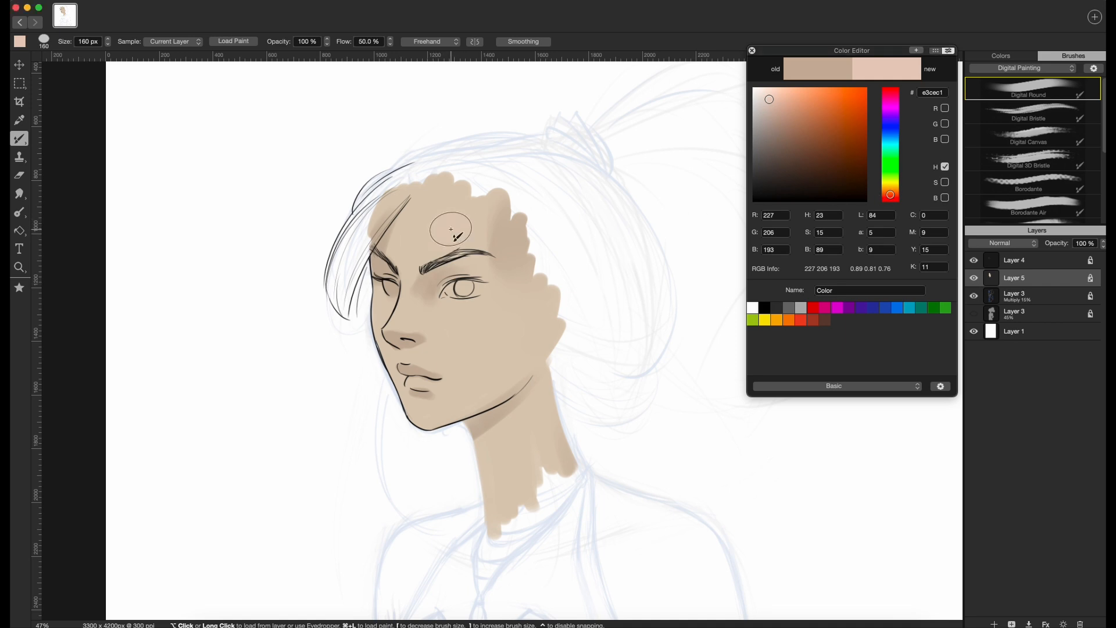
key("bracketright")
left_click_drag(457, 219, 464, 201)
mouse_move(463, 201)
left_mouse_down()
mouse_move(434, 243)
mouse_move(434, 227)
mouse_move(448, 222)
mouse_move(429, 220)
mouse_move(441, 245)
left_mouse_up()
key("bracketright")
key("bracketleft")
- Sample tones around the nose and near eye and blend the shading beside the nose bridge with a 60 px brush
left_click(420, 314, "alt")
left_click(418, 312, "alt")
left_click(417, 312, "alt")
left_click(421, 291, "alt")
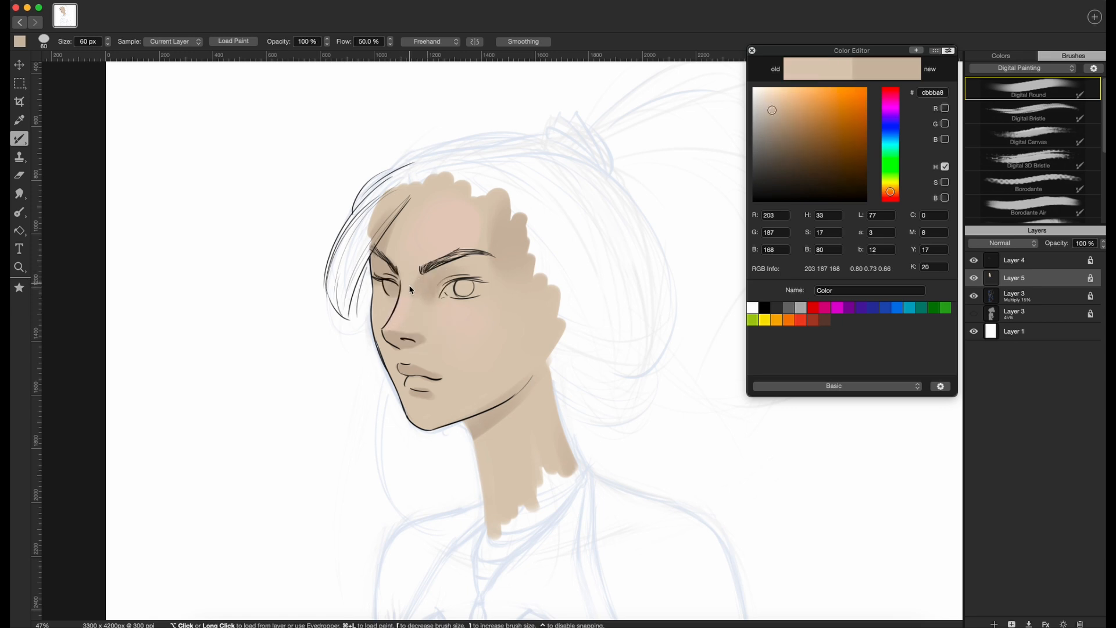
left_click(410, 319, "alt")
mouse_move(415, 294)
left_mouse_down()
mouse_move(428, 291)
mouse_move(420, 308)
left_mouse_up()
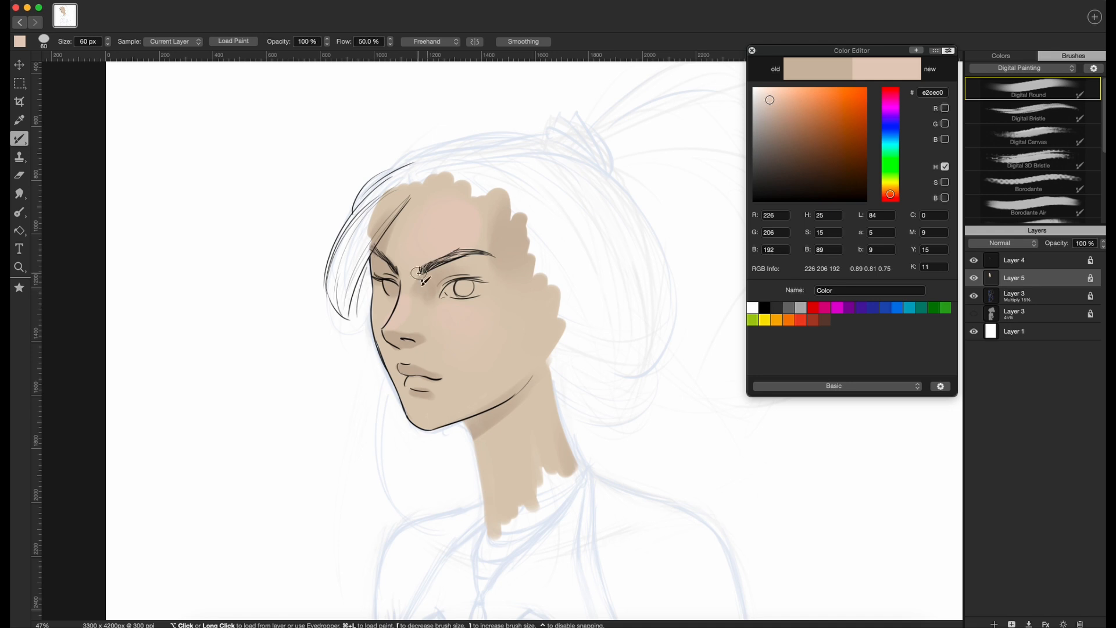
- Switch back and forth between the Soft Eraser and the Digital Round brush, reopening the color editor in between
key("e")
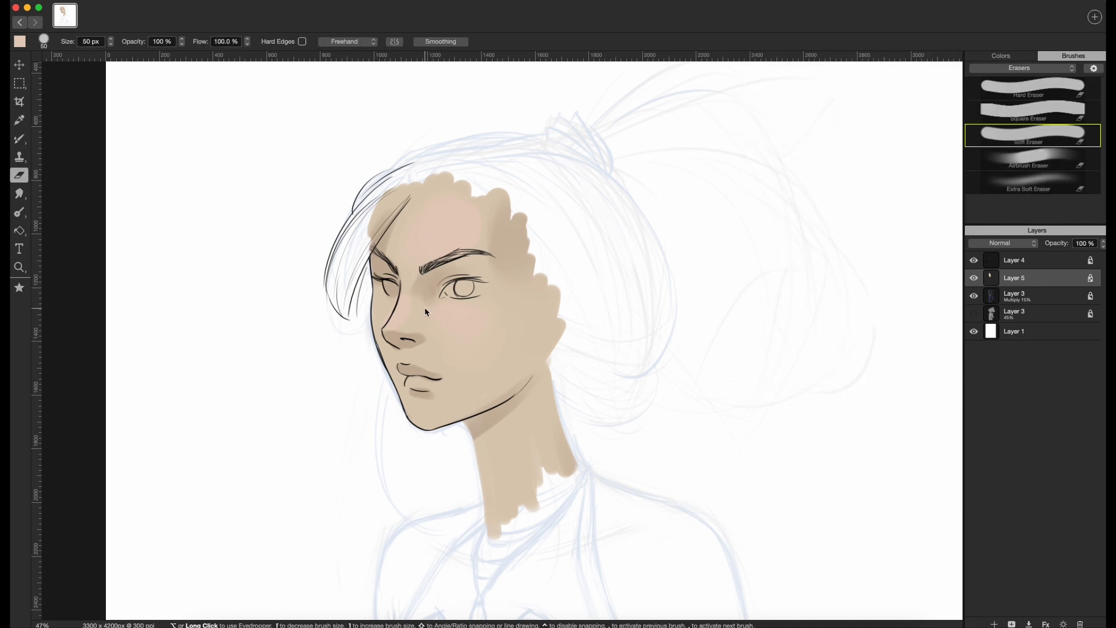
key("b")
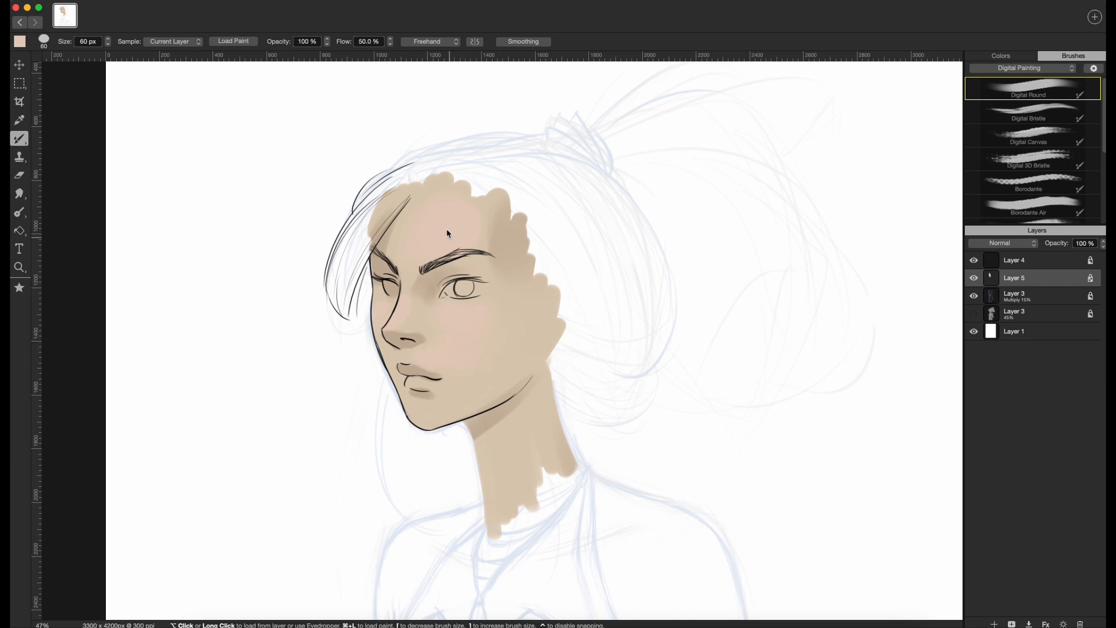
left_click(20, 41)
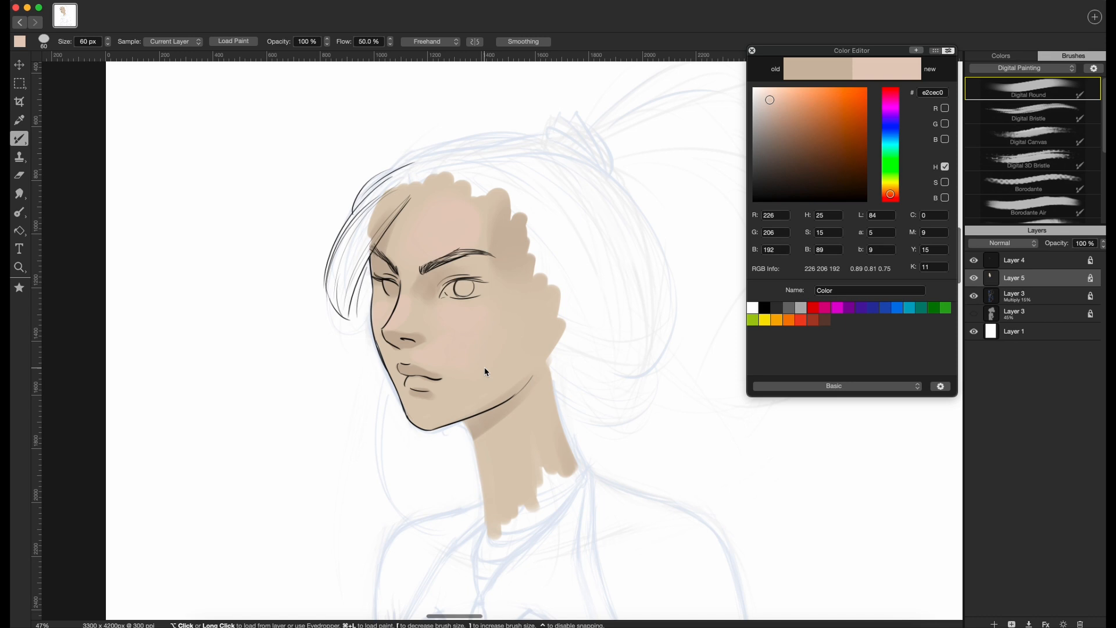
key("e")
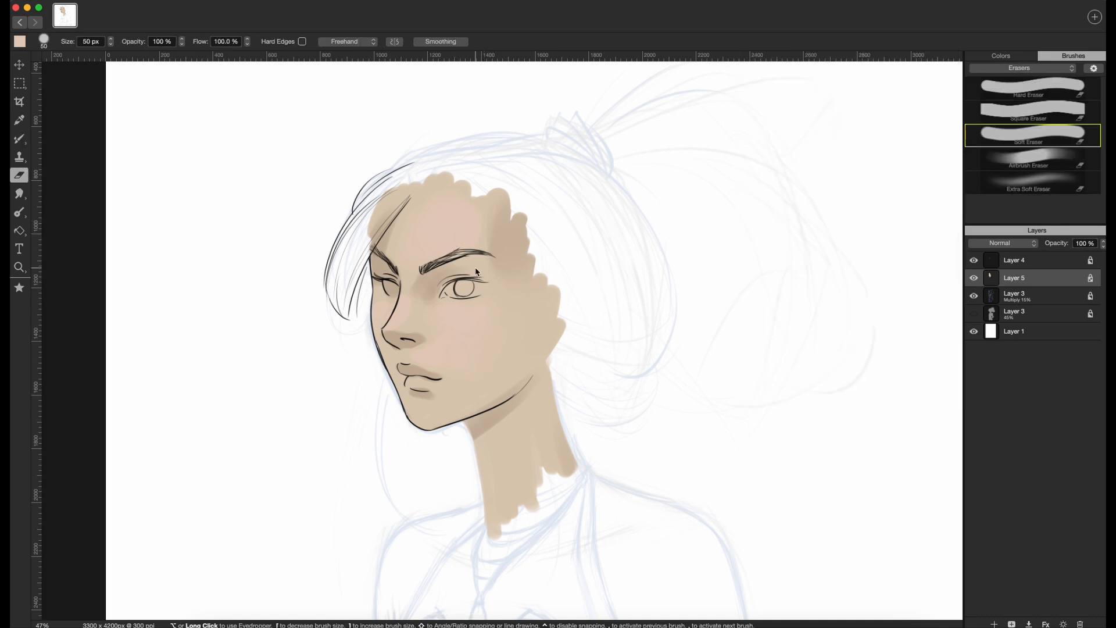
key("b")
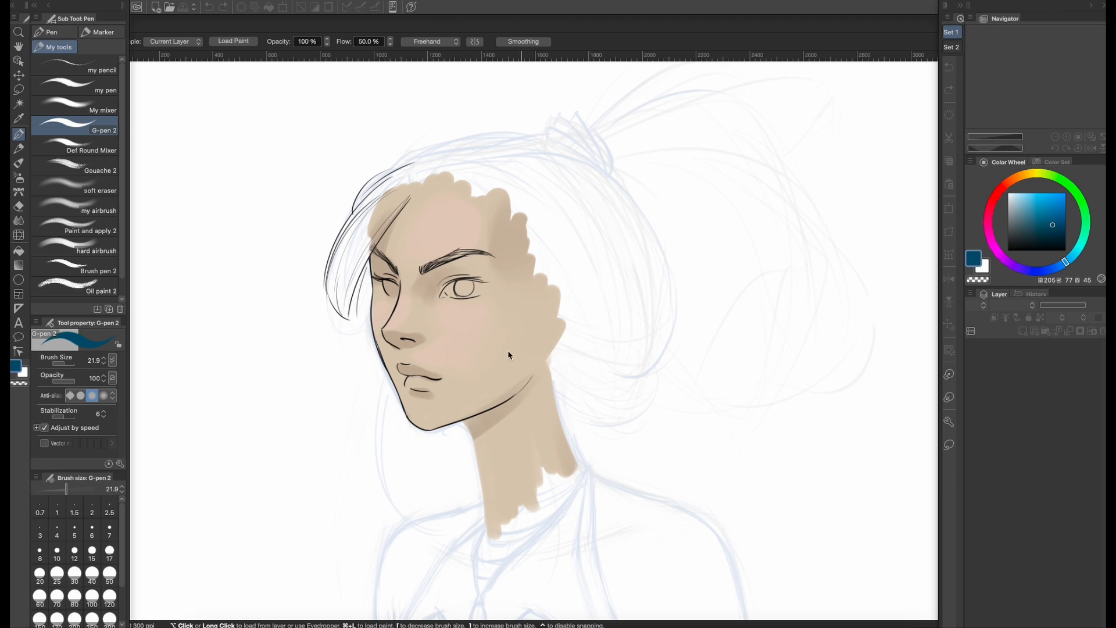
- View the recent angel fall file in Clip Studio Paint and return to Artstudio Pro
left_click(130, 0)
mouse_move(213, 48)
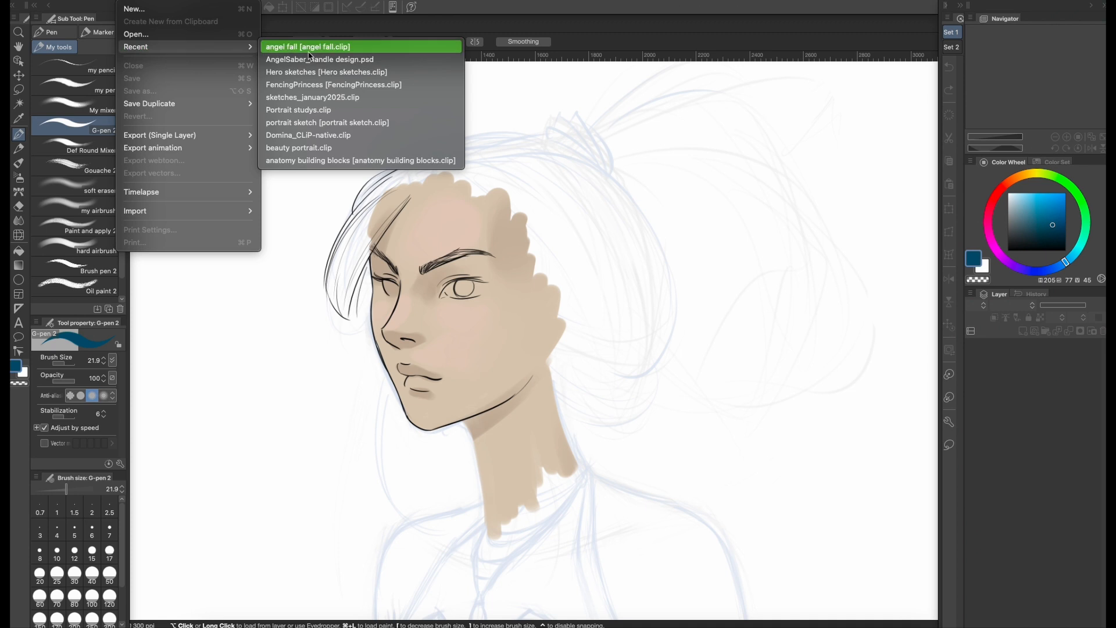
left_click(368, 48)
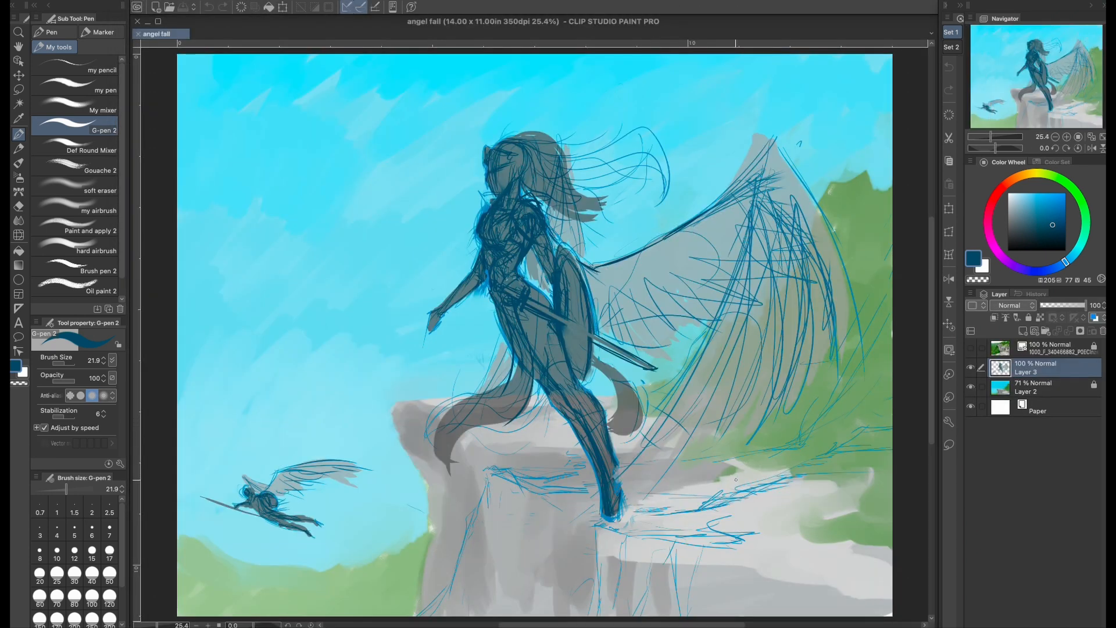
left_click(98, 2)
left_click(87, 289)
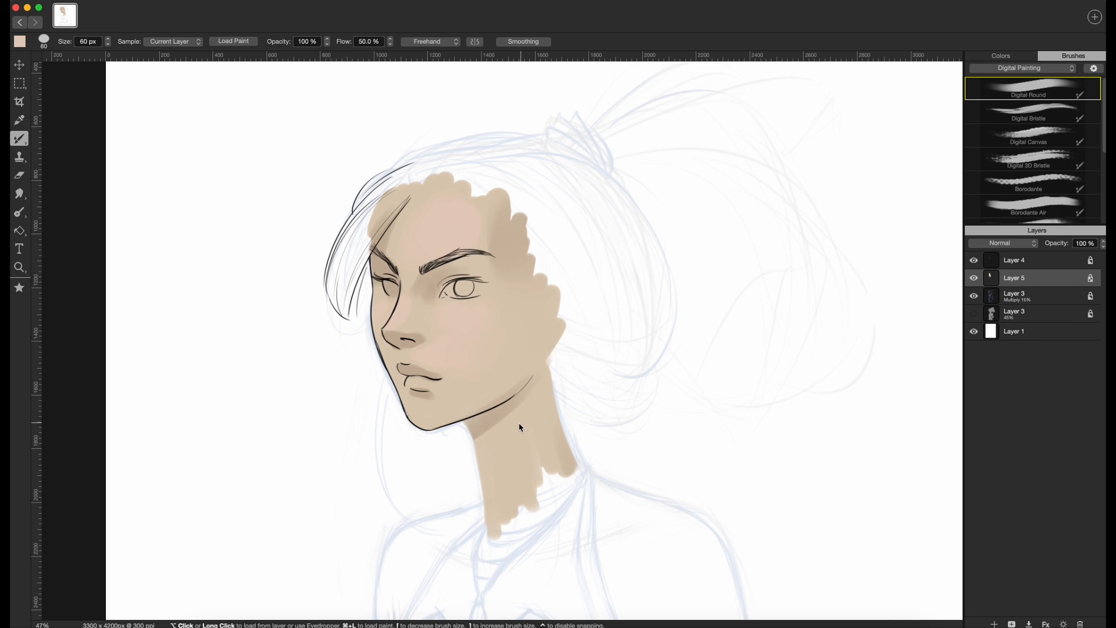
- In the interface settings, set the cursor shape to None and turn off the cursor's tool icon
key("e")
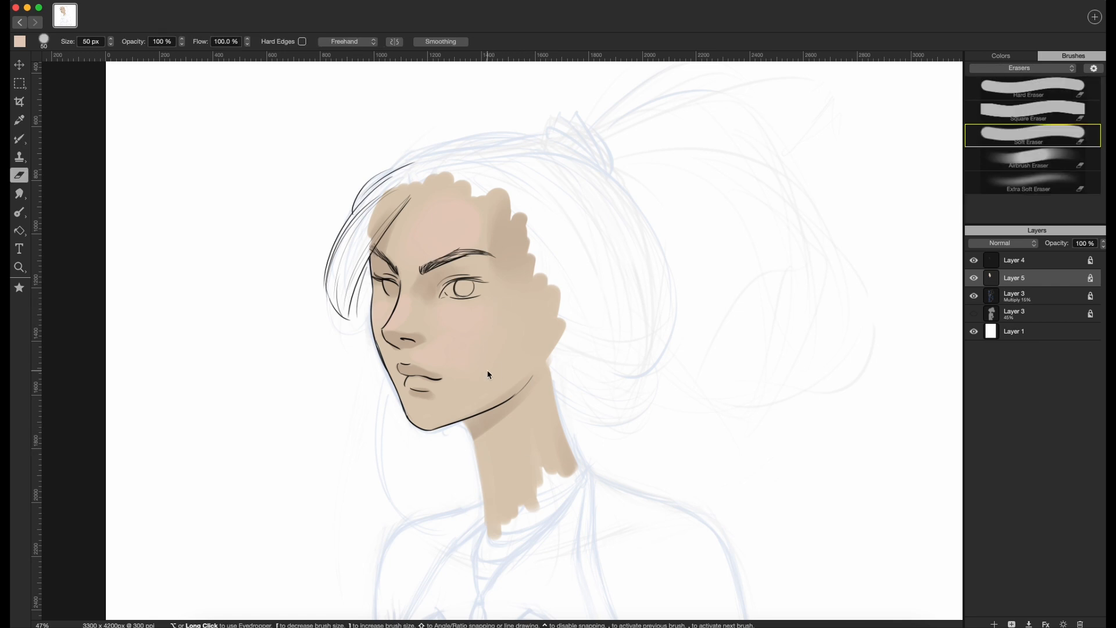
key("b")
left_click(64, 6)
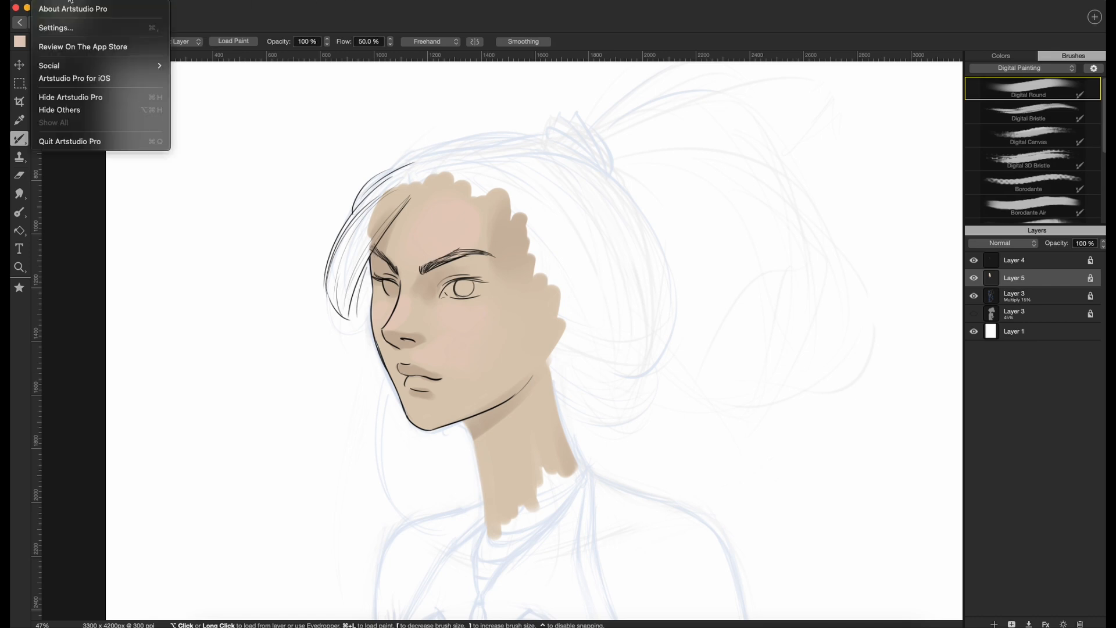
left_click(92, 29)
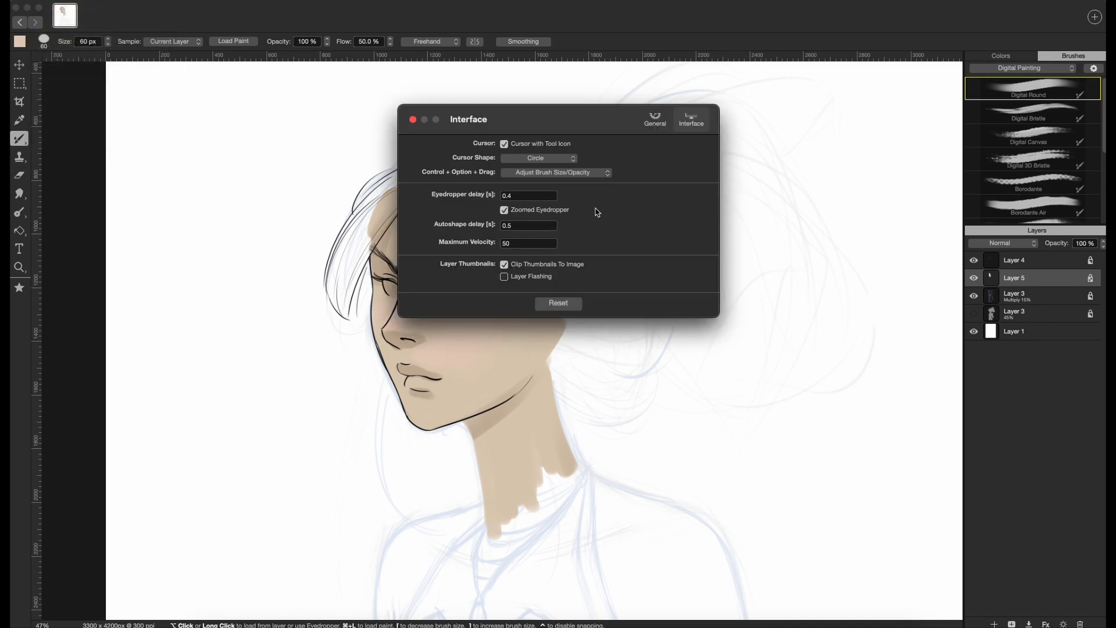
left_click(573, 161)
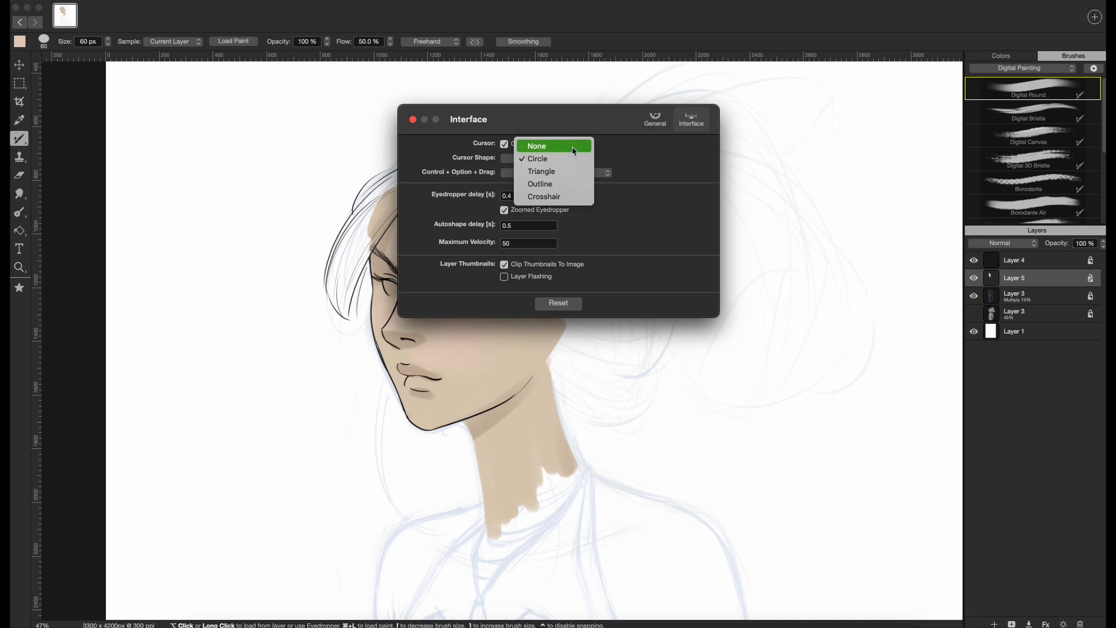
left_click(573, 148)
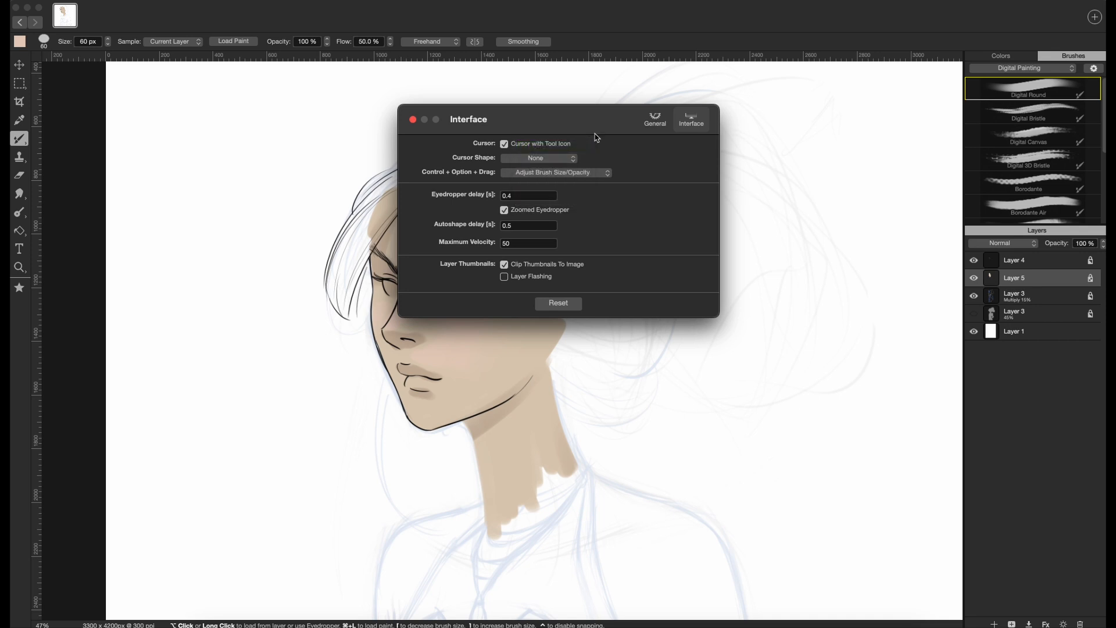
left_click(504, 145)
left_click(413, 119)
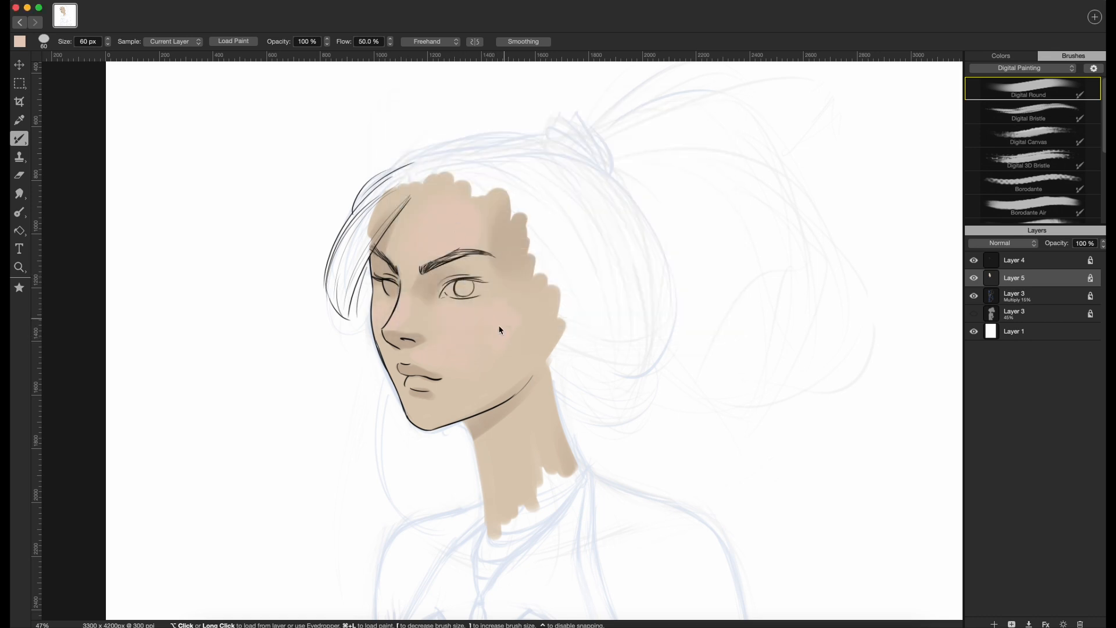
- Set the cursor shape to Circle in the interface settings and close them
left_click(84, 3)
left_click(88, 28)
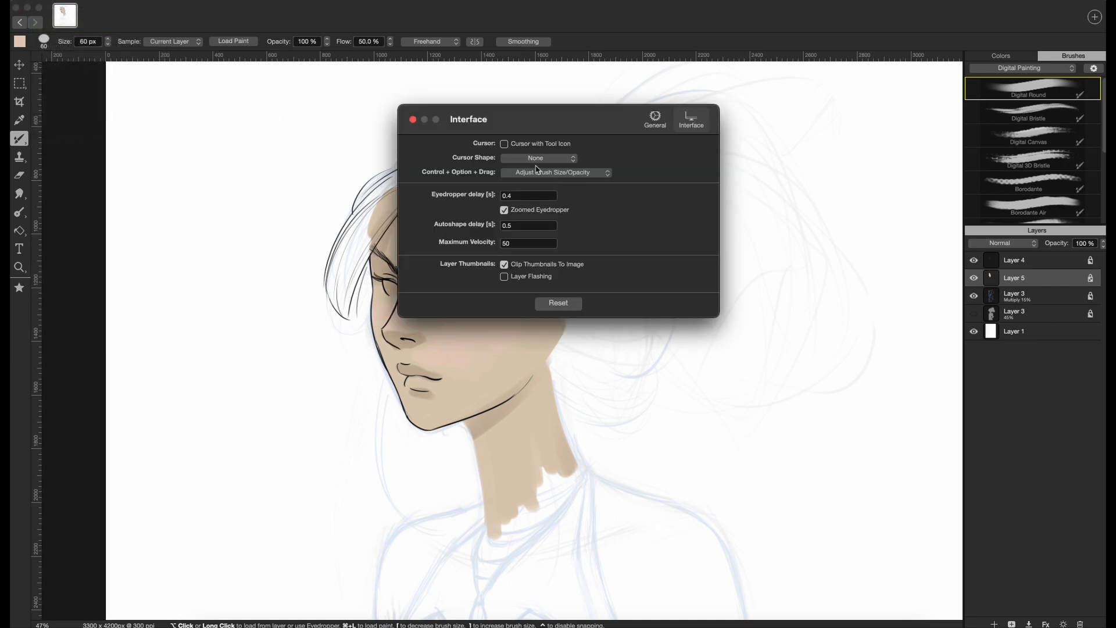
left_click(567, 159)
left_click(569, 169)
left_click(412, 119)
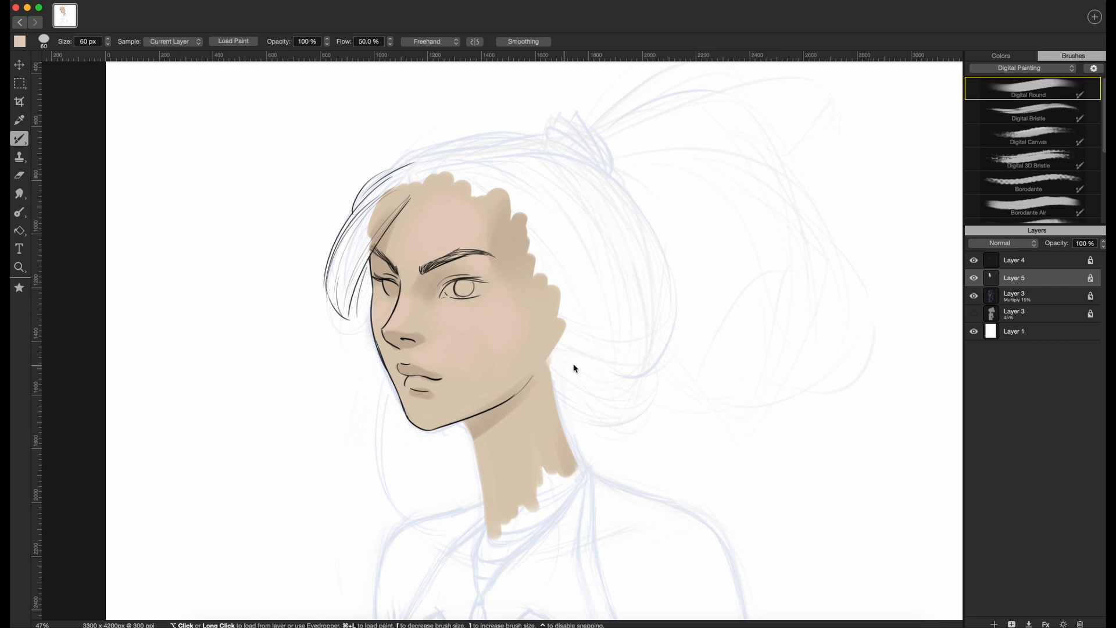
- Enlarge the brush to 70 px and zoom out to 26% to examine the figure from the head down to the waist
key("bracketright")
scroll(528, 314, "down", 5)
scroll(551, 323, "up", 1)
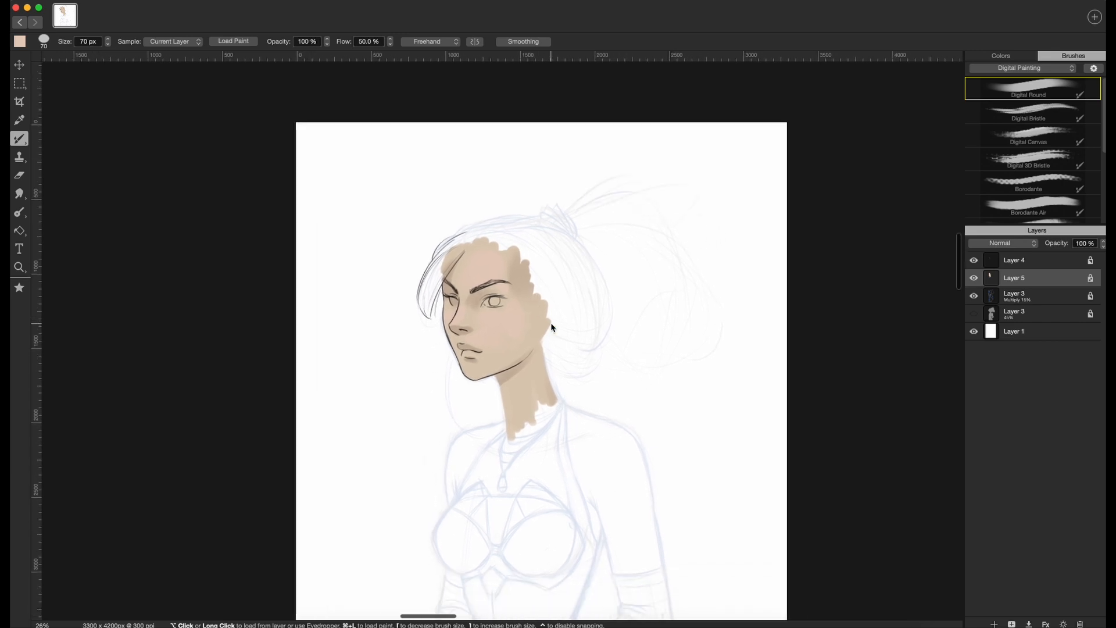
scroll(551, 323, "right", 3)
scroll(551, 323, "down", 2)
scroll(551, 324, "left", 3)
scroll(551, 324, "down", 3)
scroll(551, 324, "right", 3)
scroll(551, 324, "up", 3)
scroll(551, 324, "left", 2)
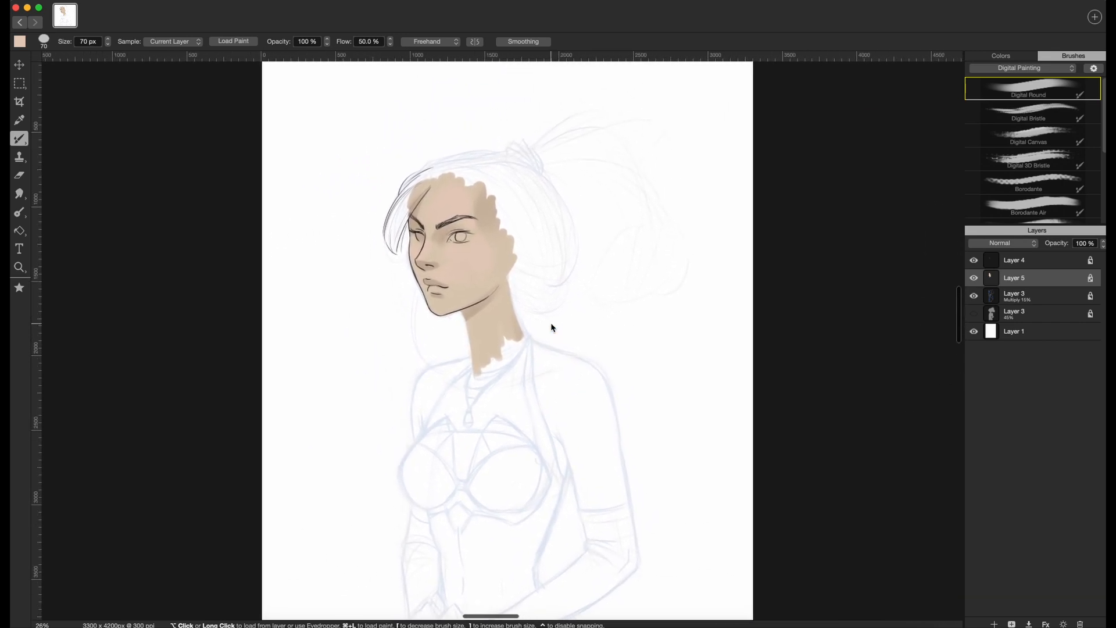
scroll(551, 327, "down", 2)
scroll(551, 327, "right", 2)
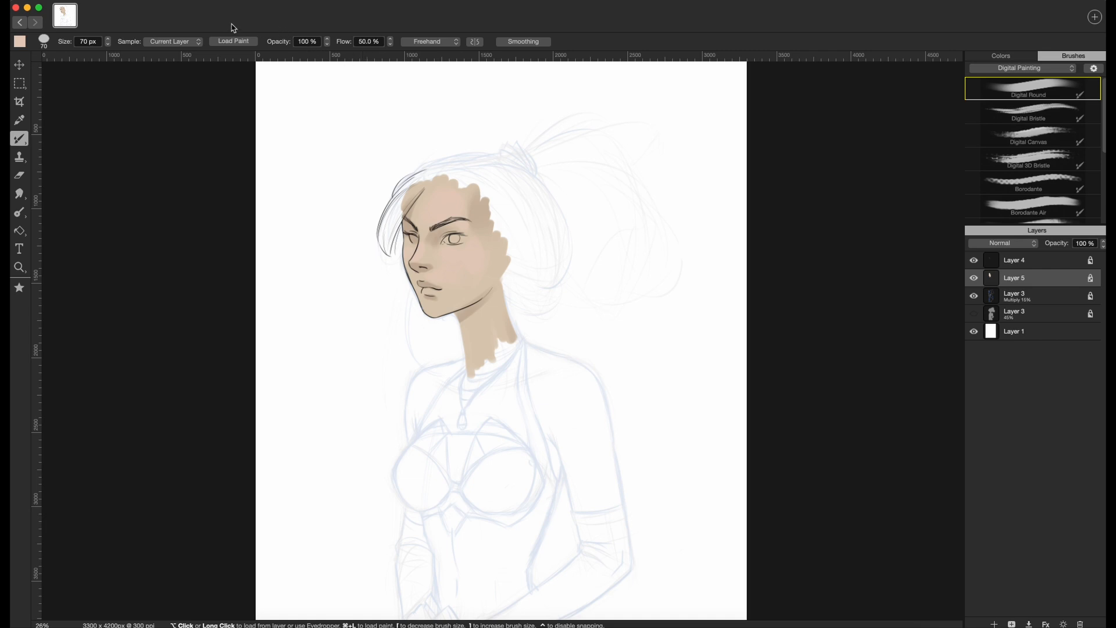
- Review the general settings for autosaving, undo steps, video recording and tools
left_click(87, 3)
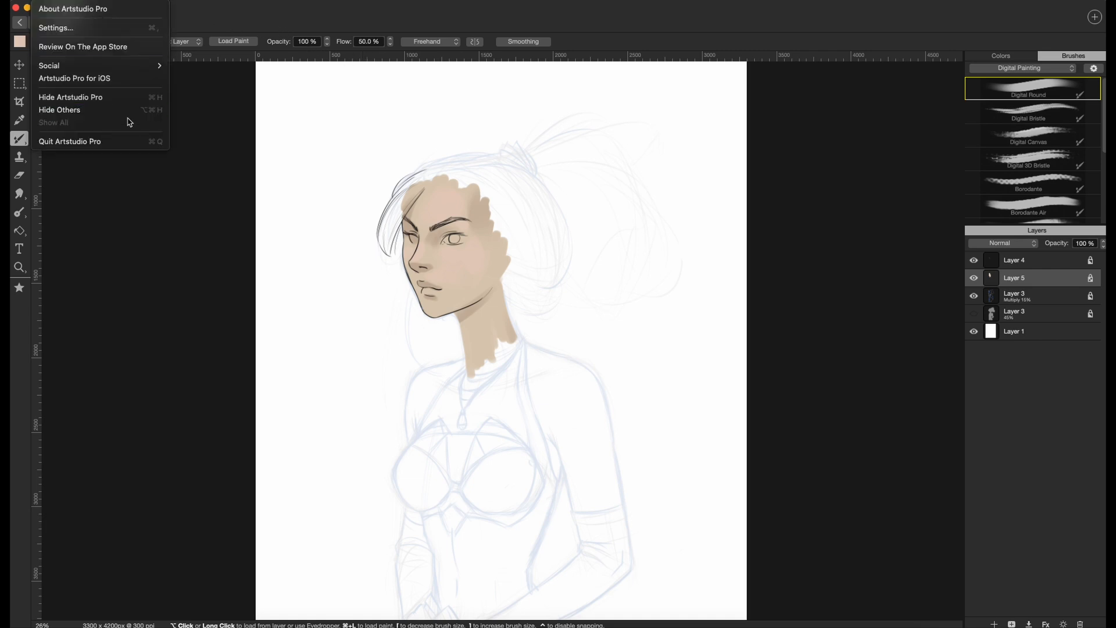
left_click(95, 27)
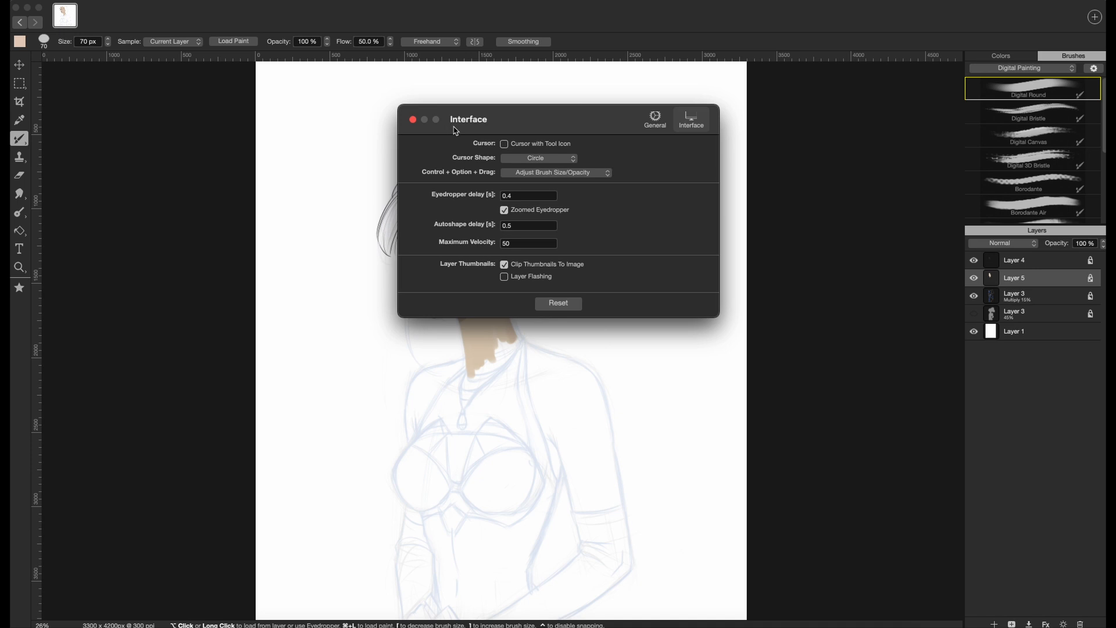
left_click(651, 125)
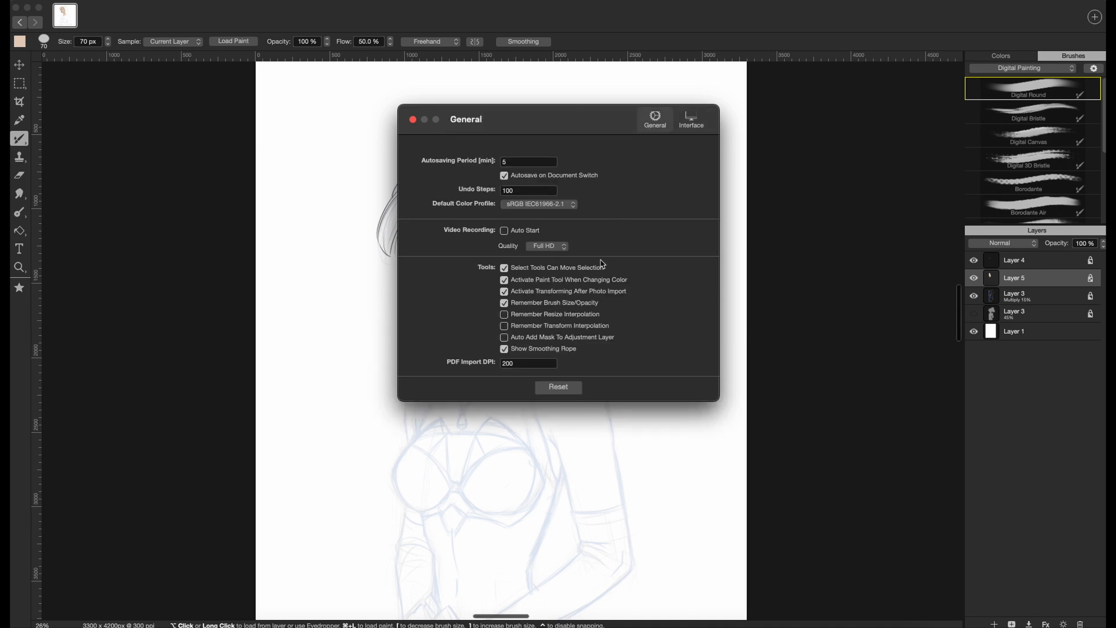
left_click(413, 120)
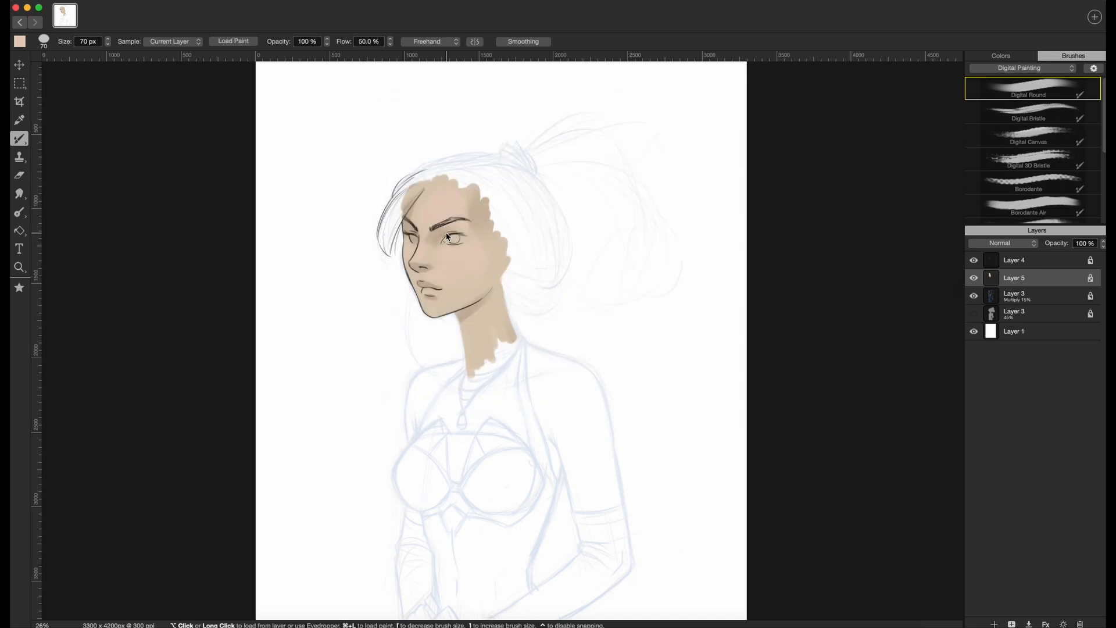
- Show and select the 45% Layer 3, lasso the area around the jaw and back hair, and move that piece beside the upper arm
left_click(24, 82)
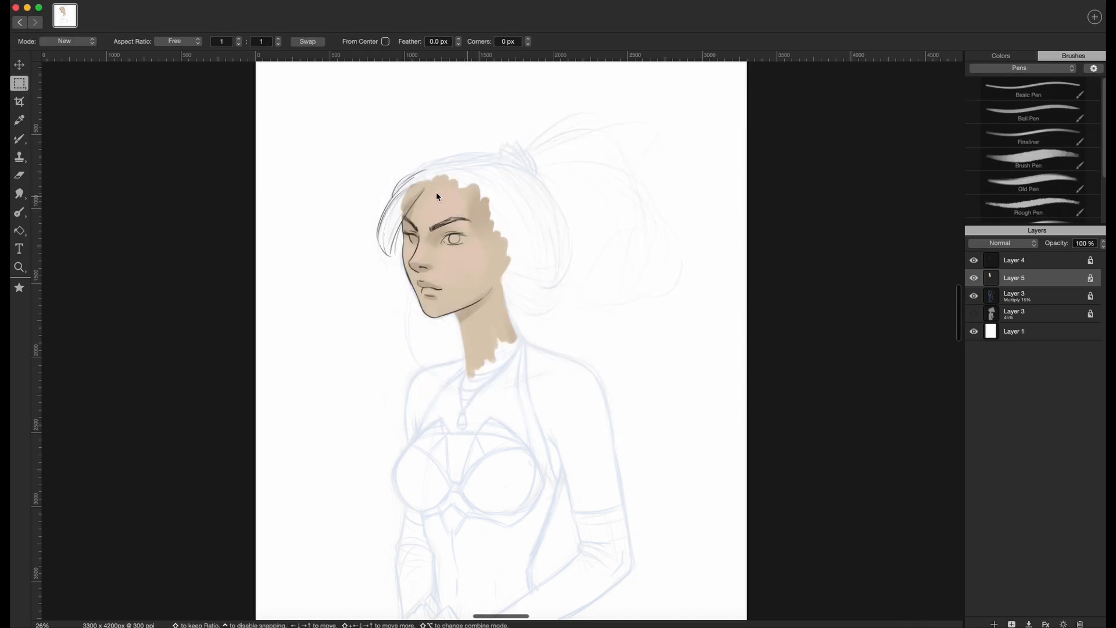
left_click_drag(24, 85, 60, 85)
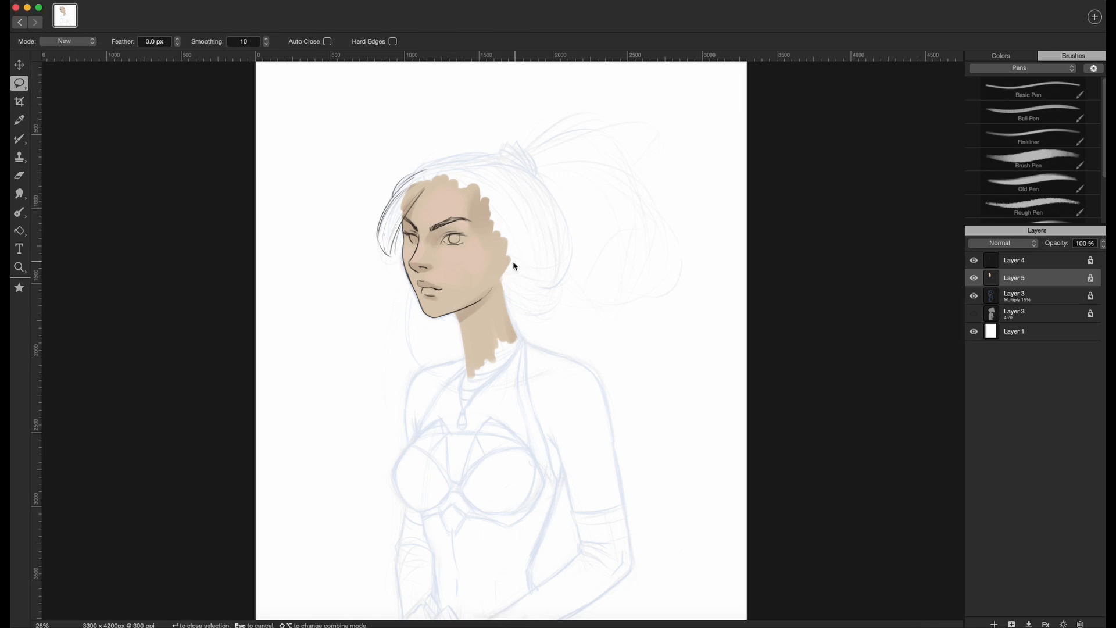
left_click(1059, 313)
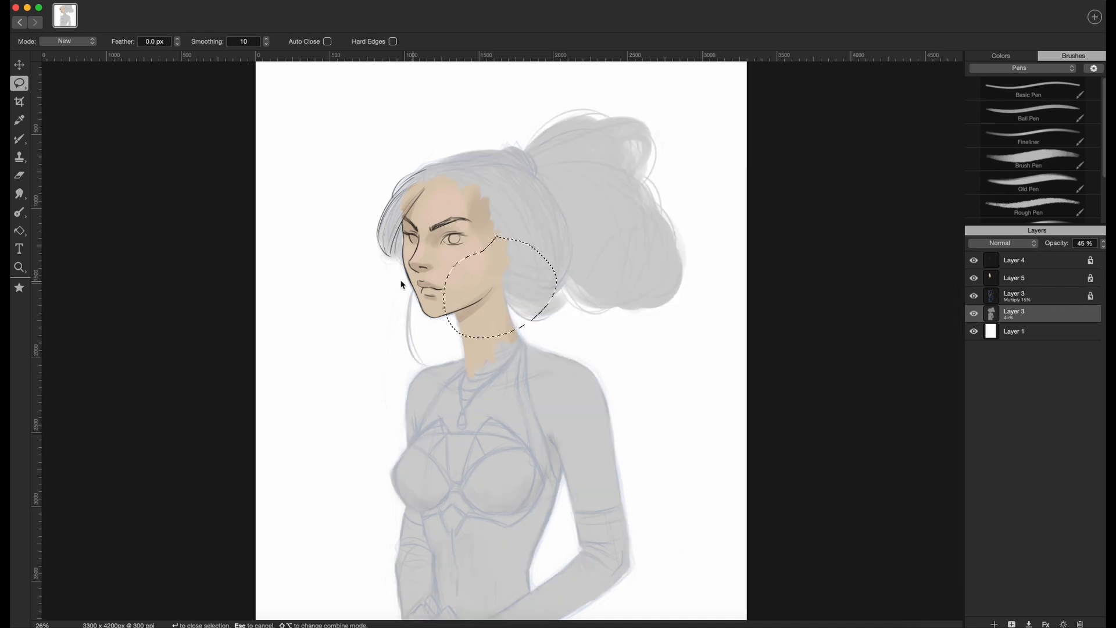
left_click(19, 65)
left_click_drag(480, 271, 638, 388)
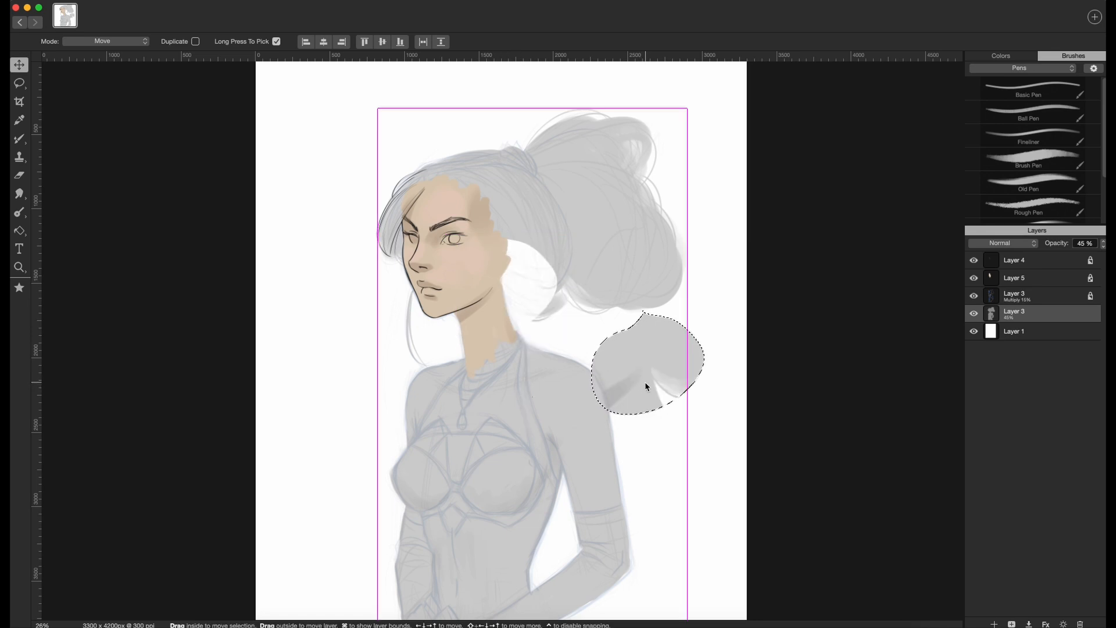
- Transform the lassoed Layer 3 piece beside the upper arm, rotating it about 14.4° and skewing its lower corner downward to about -28.6°
key("super+t")
left_click_drag(705, 415, 695, 366)
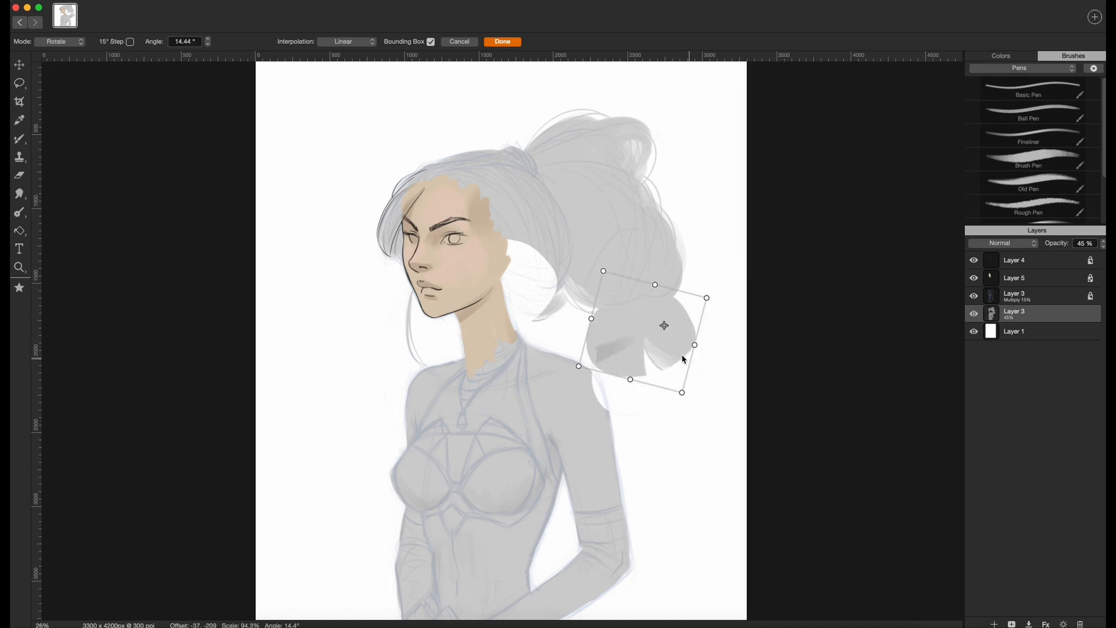
left_click(78, 42)
left_click(58, 65)
left_click_drag(683, 398, 671, 449)
left_click(82, 42)
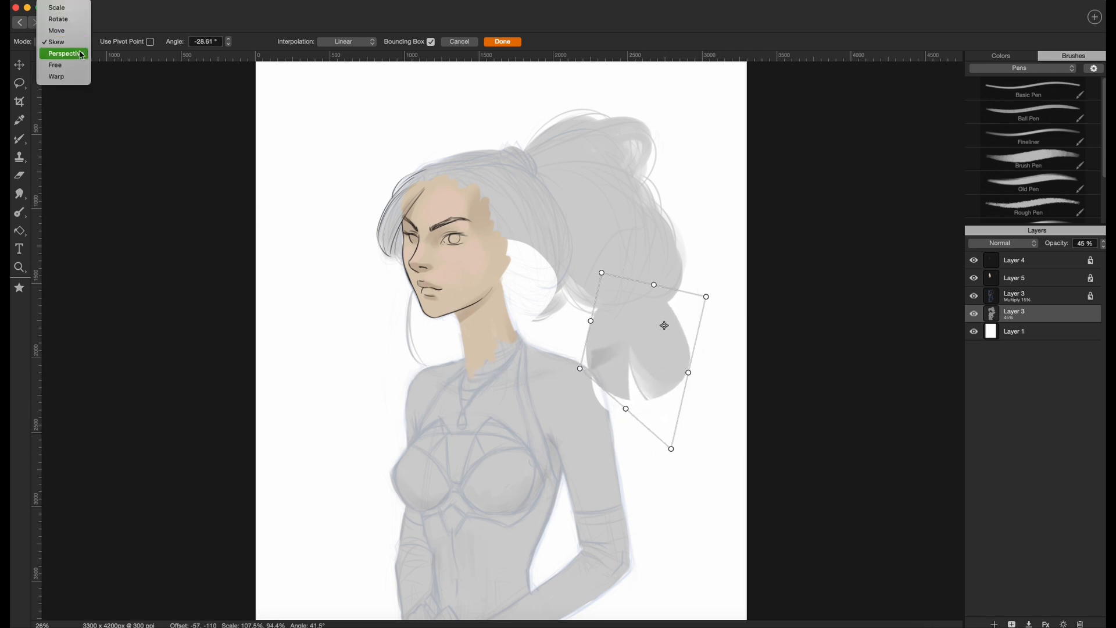
left_click(819, 288)
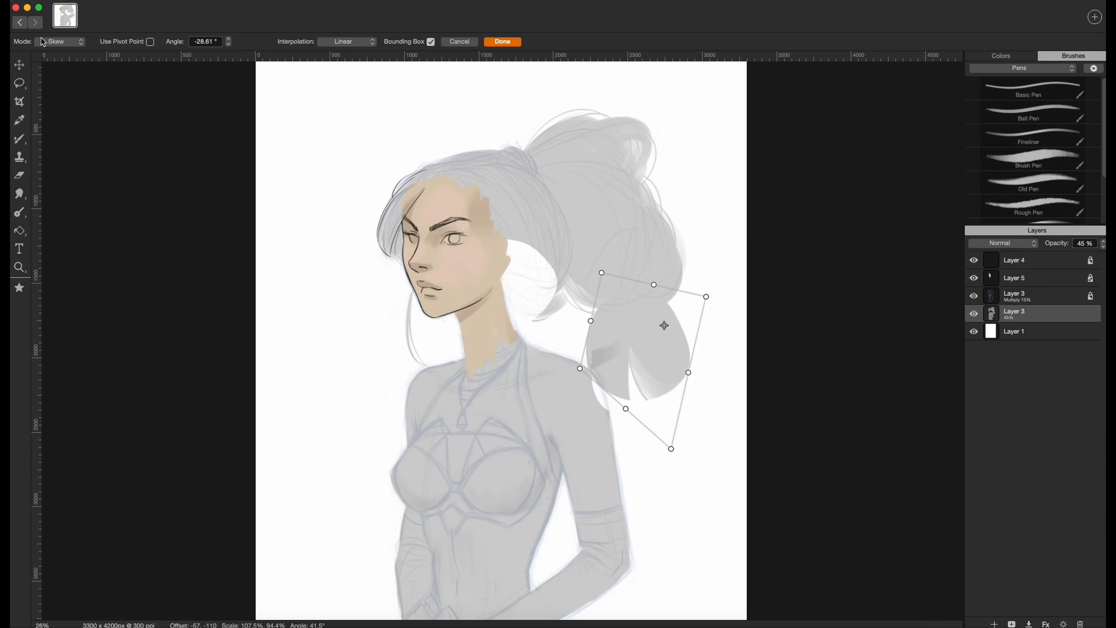
- Review the general and interface settings, including the options for the Control + Option + Drag action, and close them
key("super+comma")
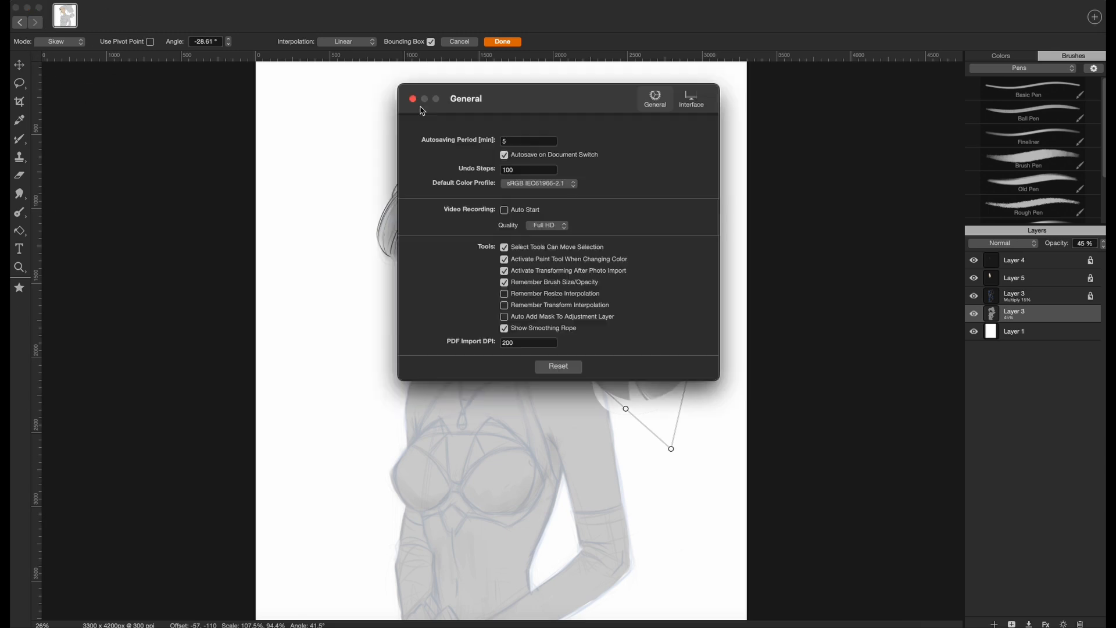
left_click(688, 100)
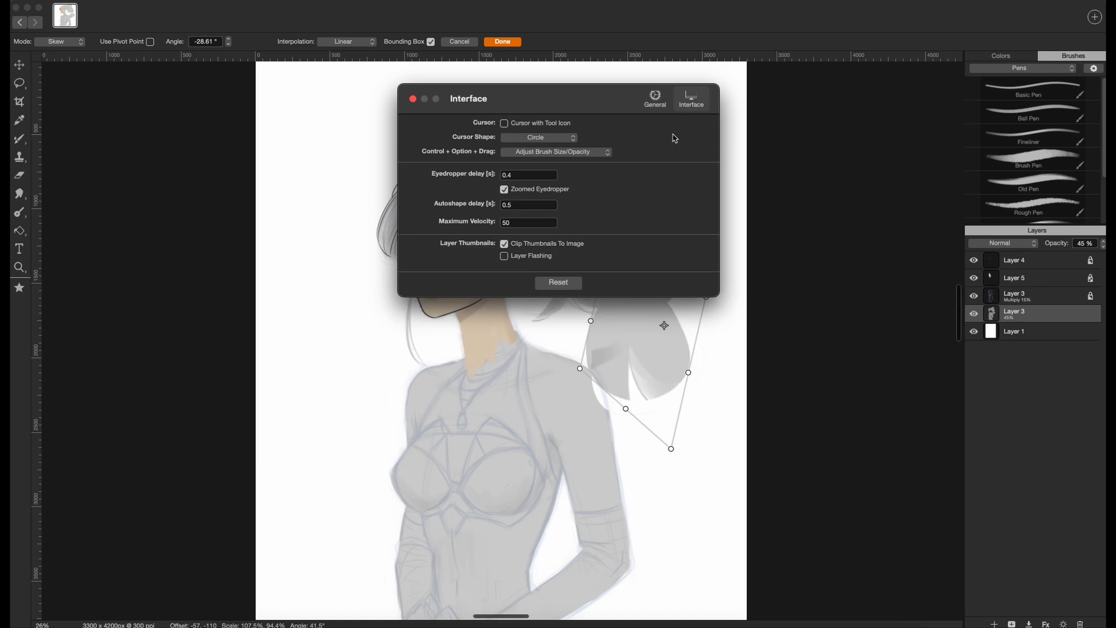
left_click(606, 153)
left_click(643, 148)
left_click(414, 100)
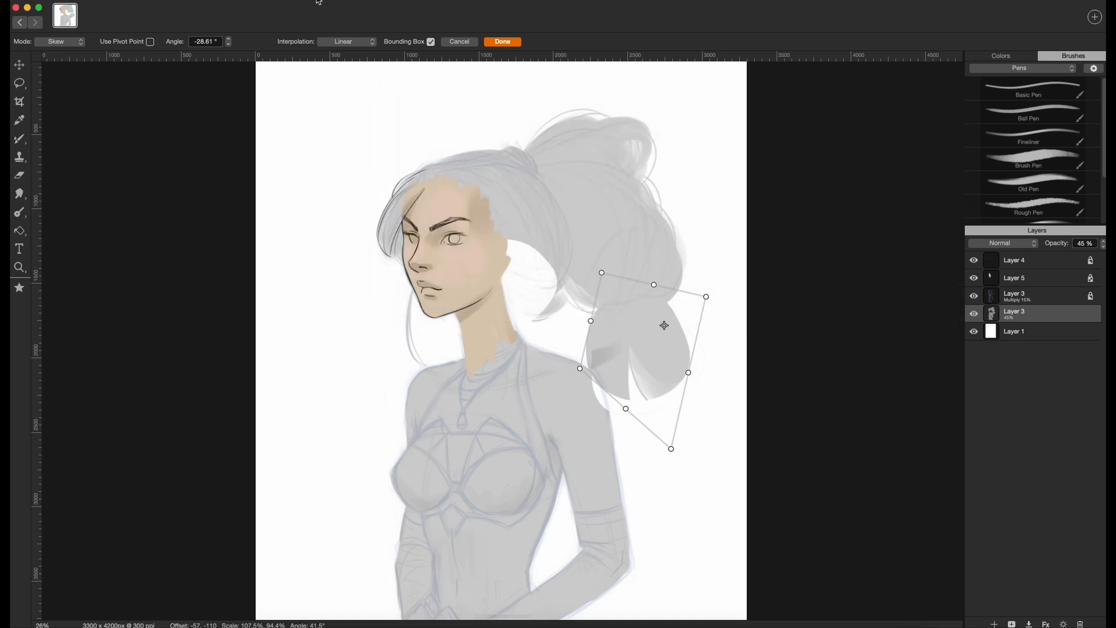
left_click(370, 1)
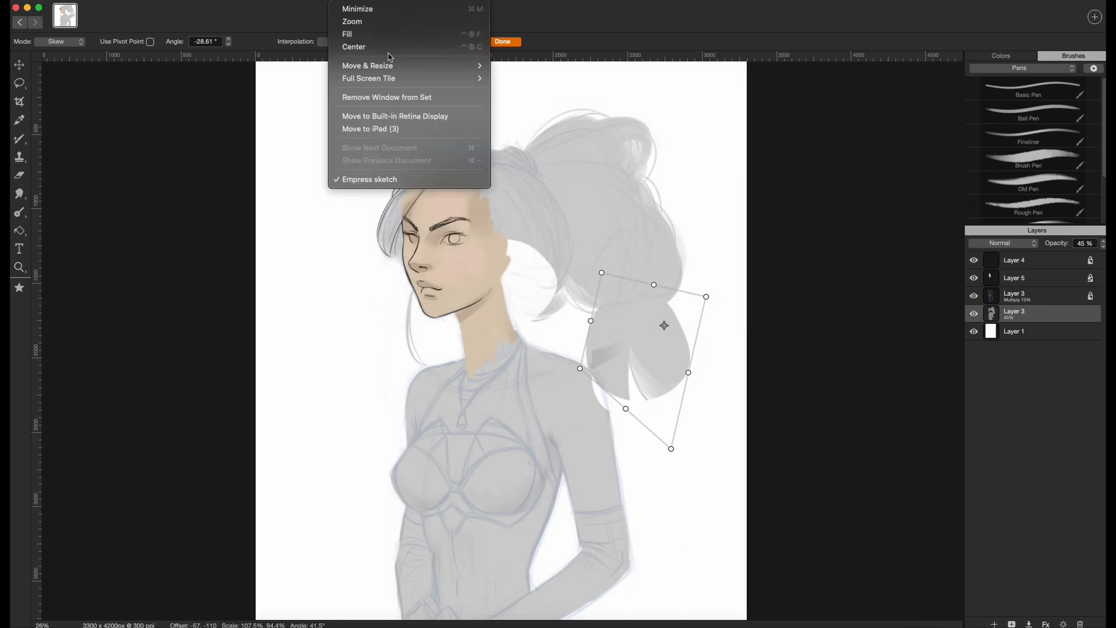
mouse_move(326, 2)
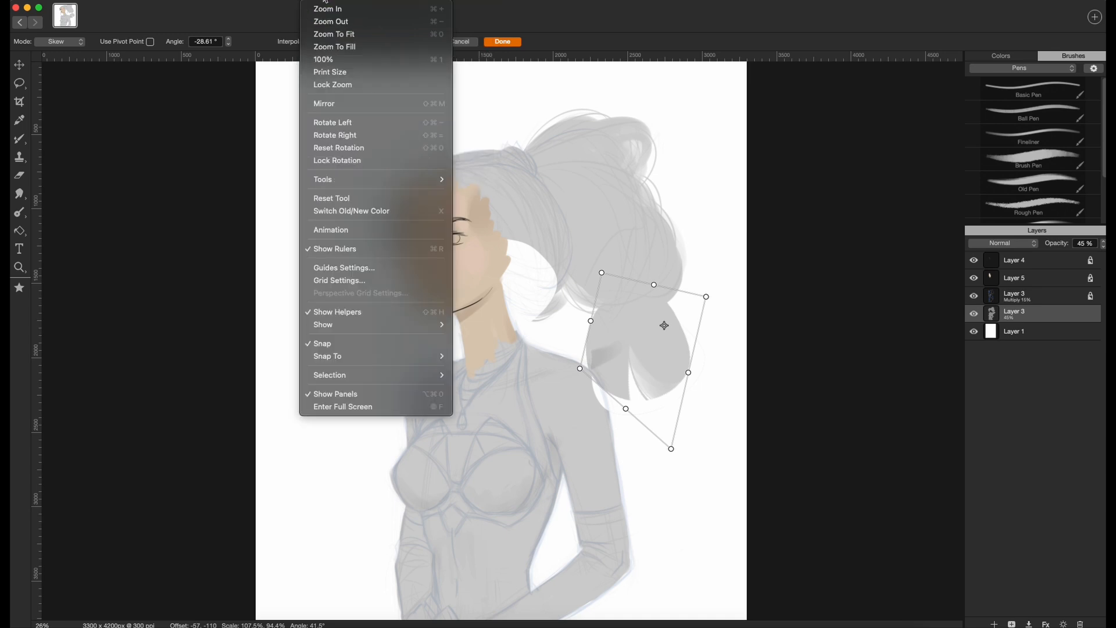
mouse_move(404, 188)
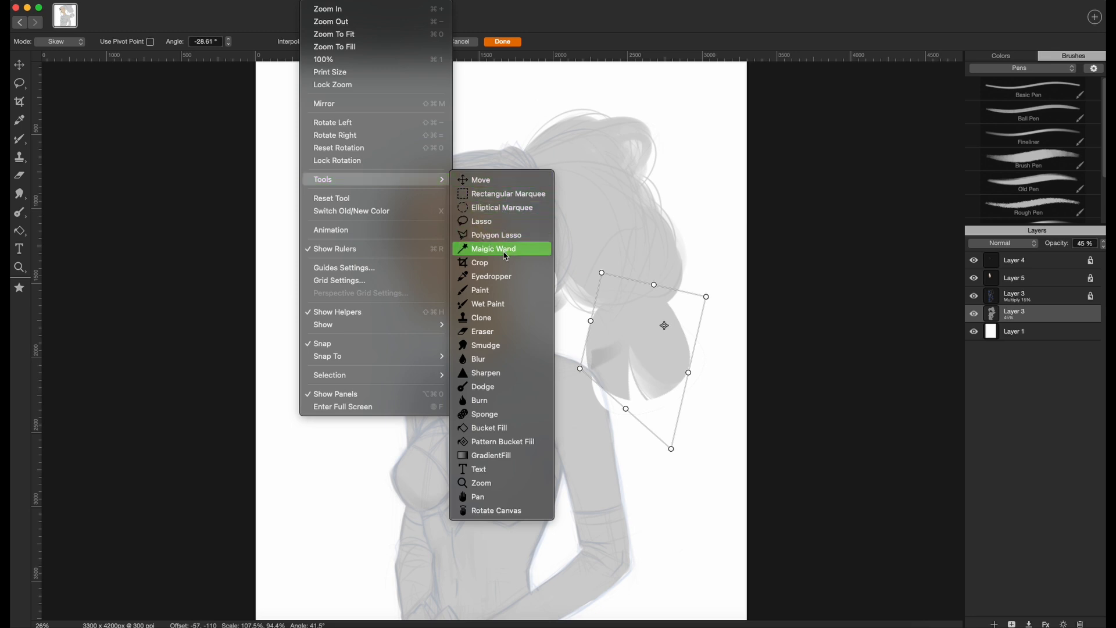
left_click(26, 307)
left_click(276, 1)
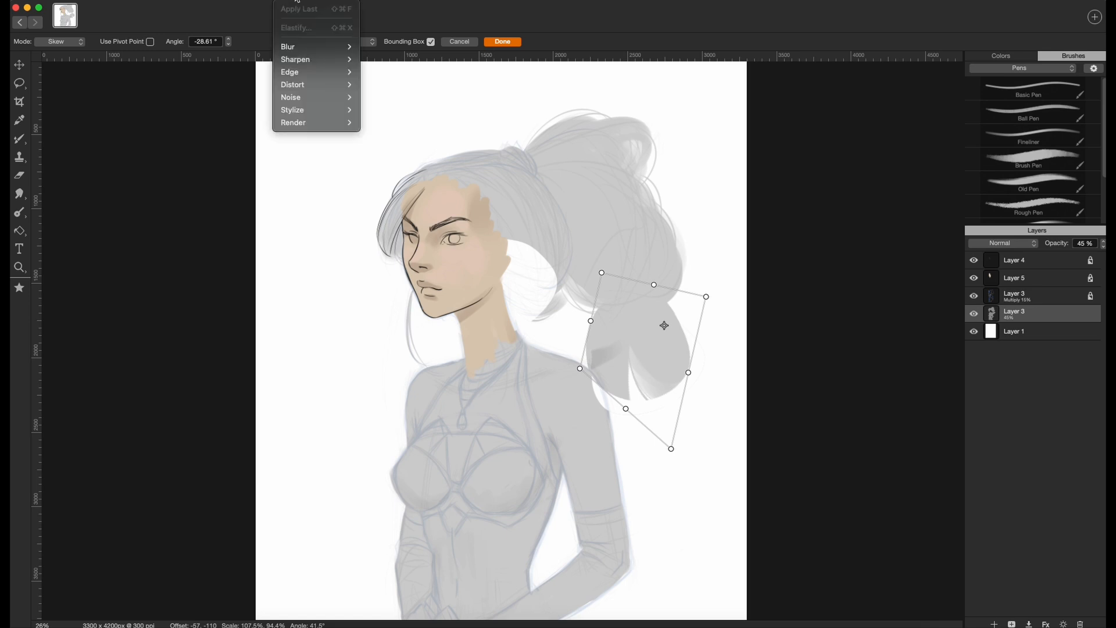